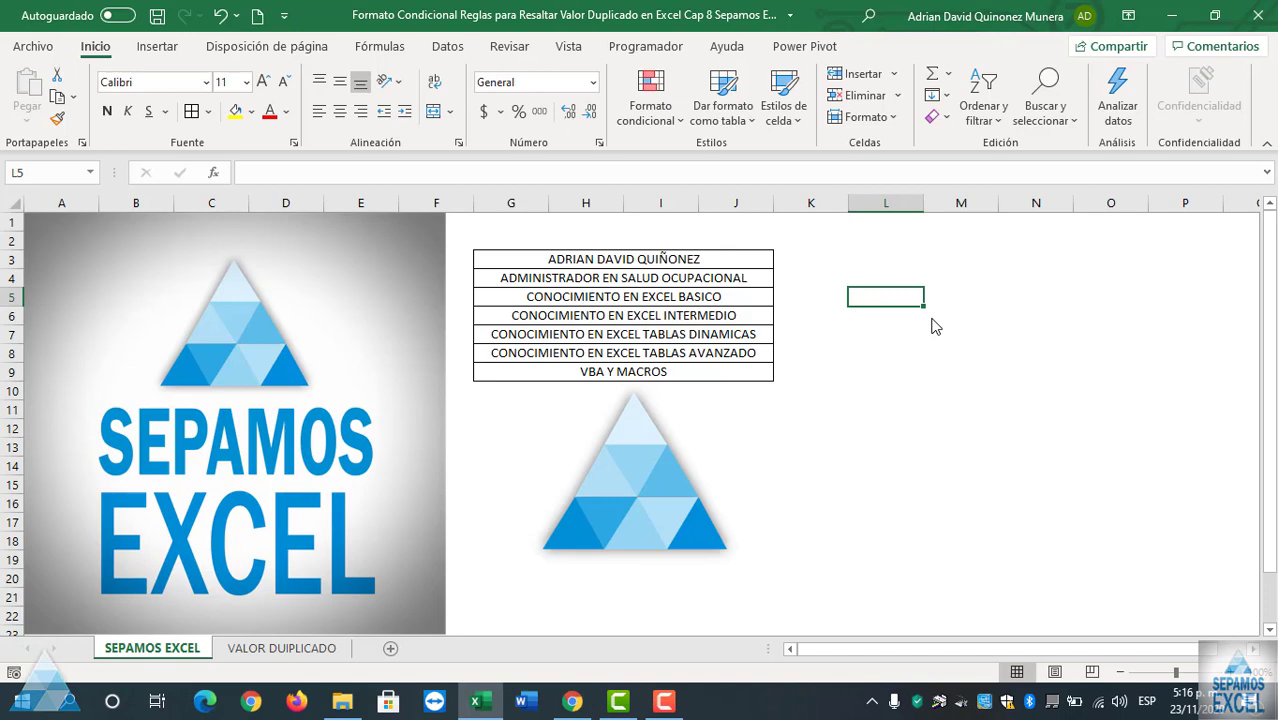
# - Switch to the VALOR DUPLICADO sheet with the student list and corte1–corte3 columns
pyautogui.click(281, 648)
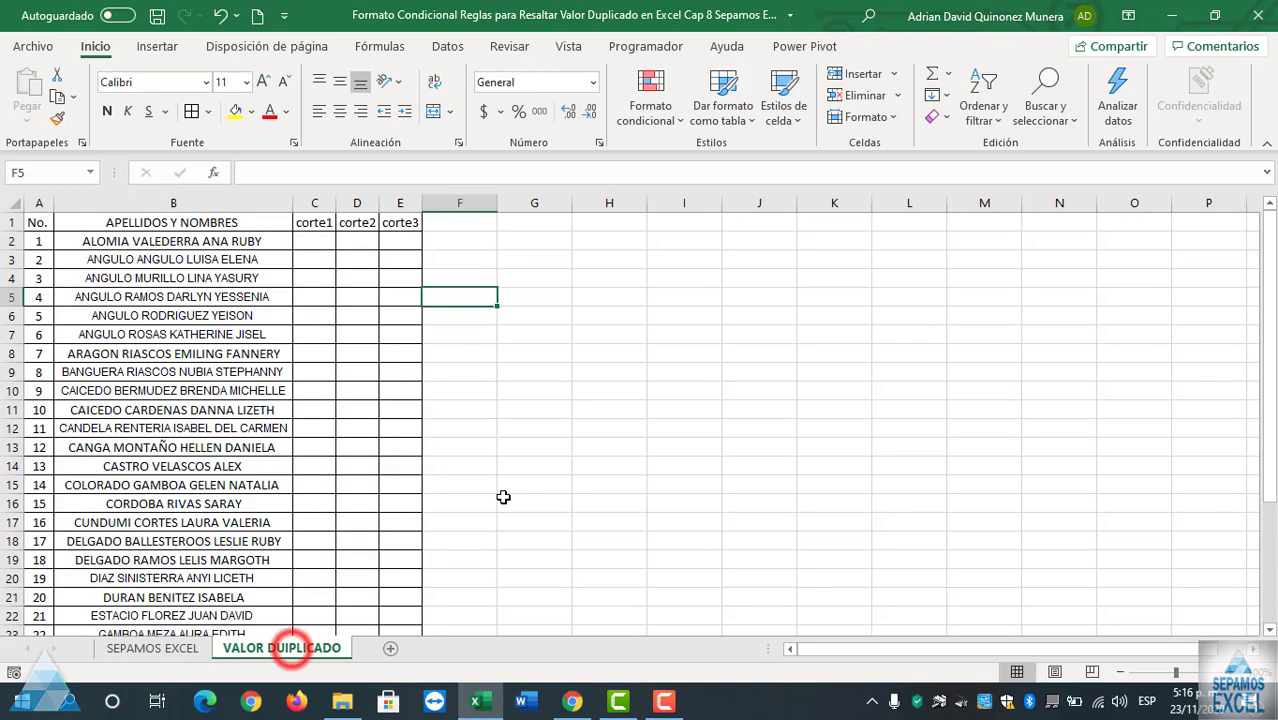
pyautogui.click(611, 313)
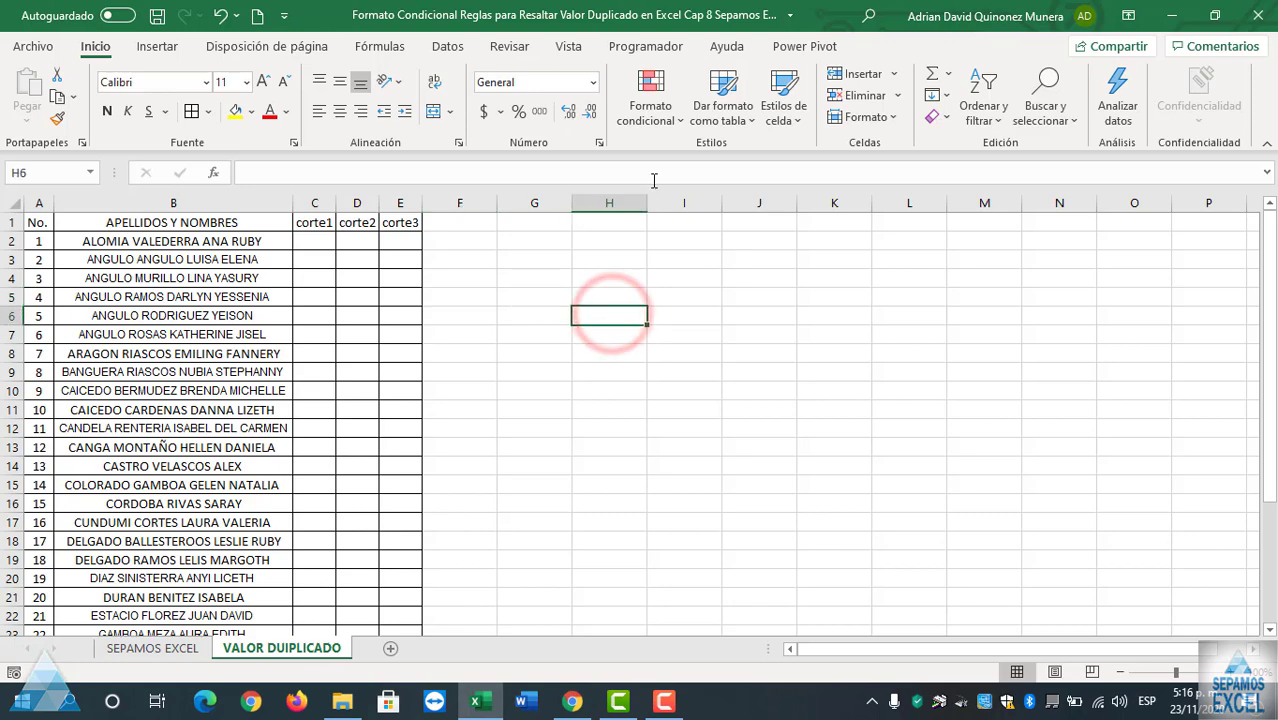
pyautogui.click(656, 128)
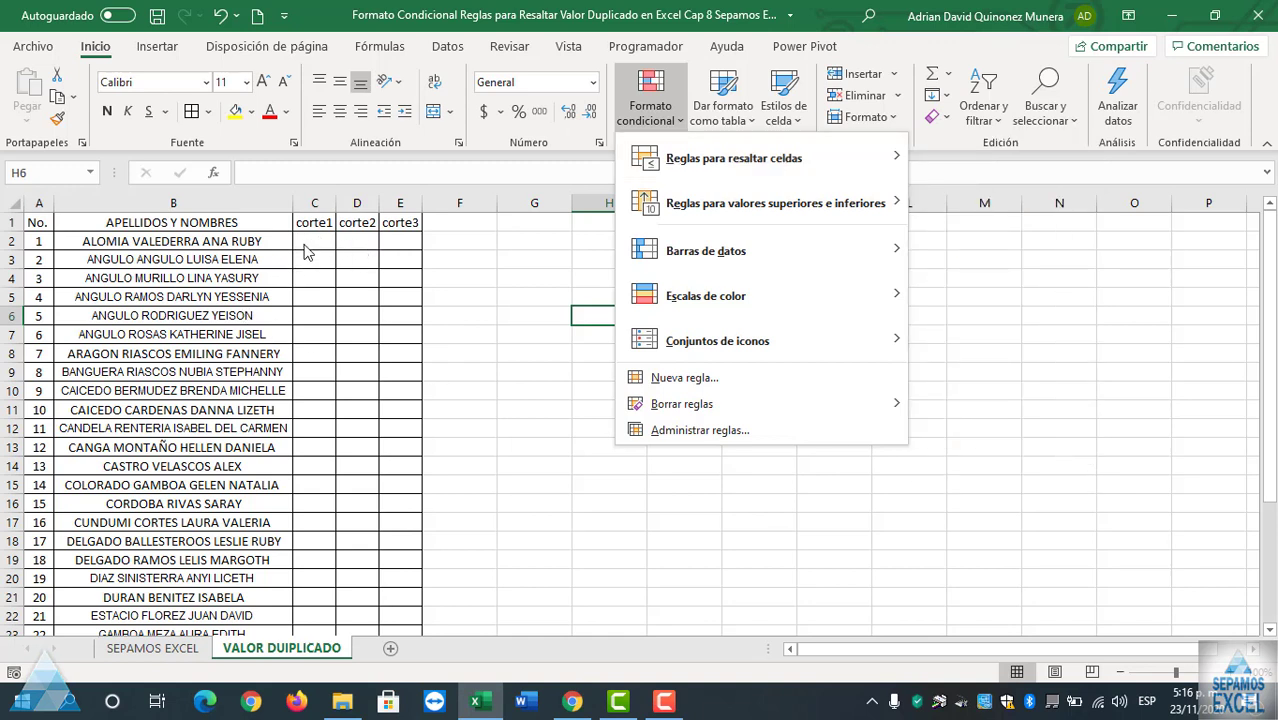
pyautogui.click(306, 252)
pyautogui.click(316, 277)
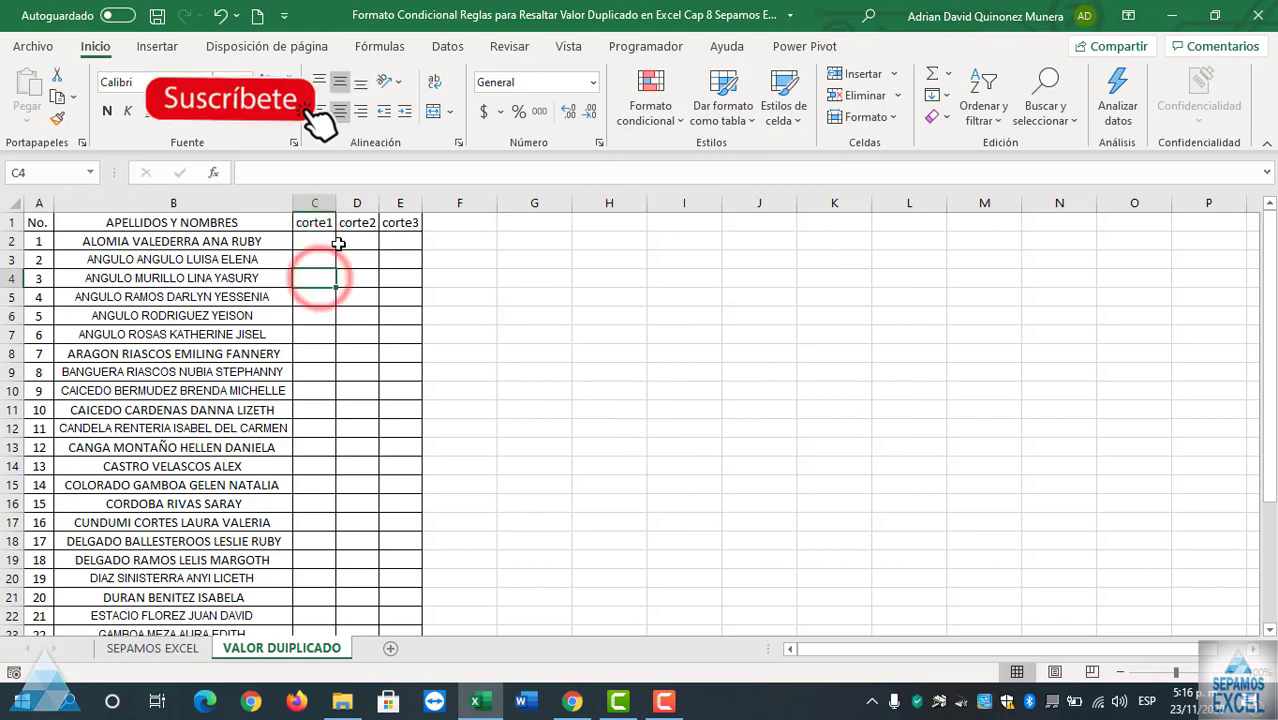
pyautogui.click(365, 240)
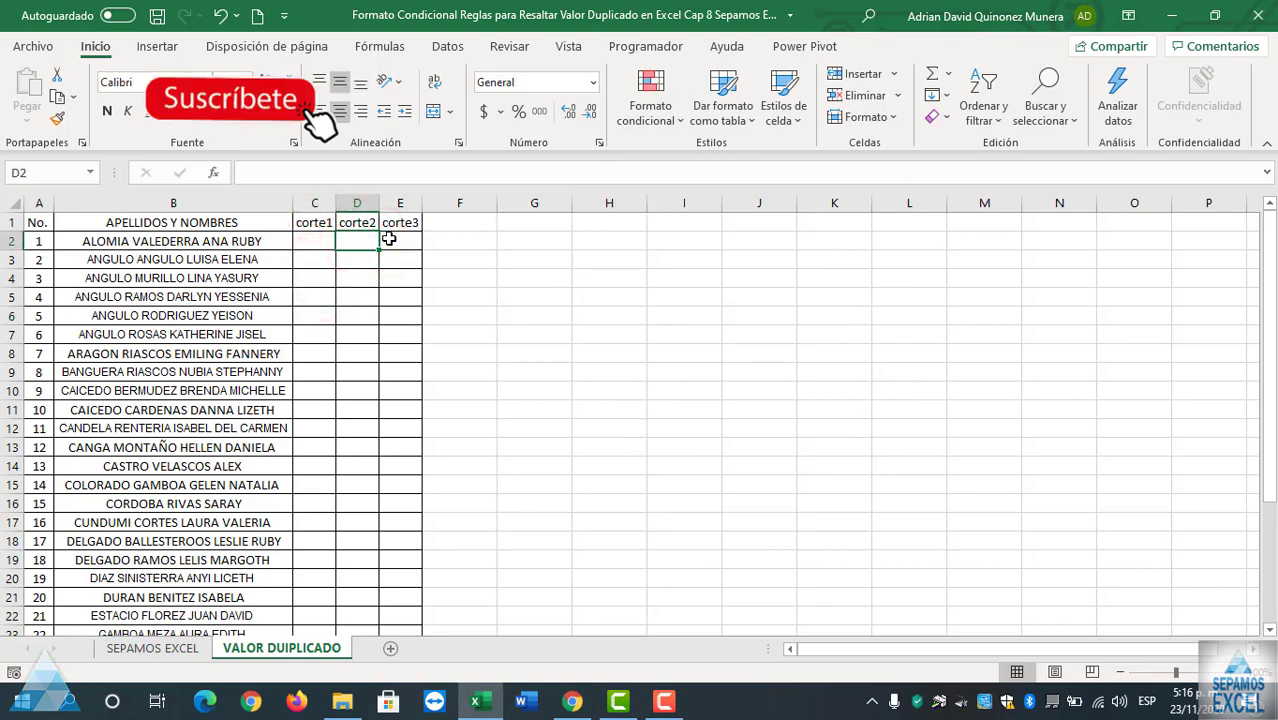
pyautogui.scroll(-4, 148, 338)
pyautogui.scroll(-4, 148, 338)
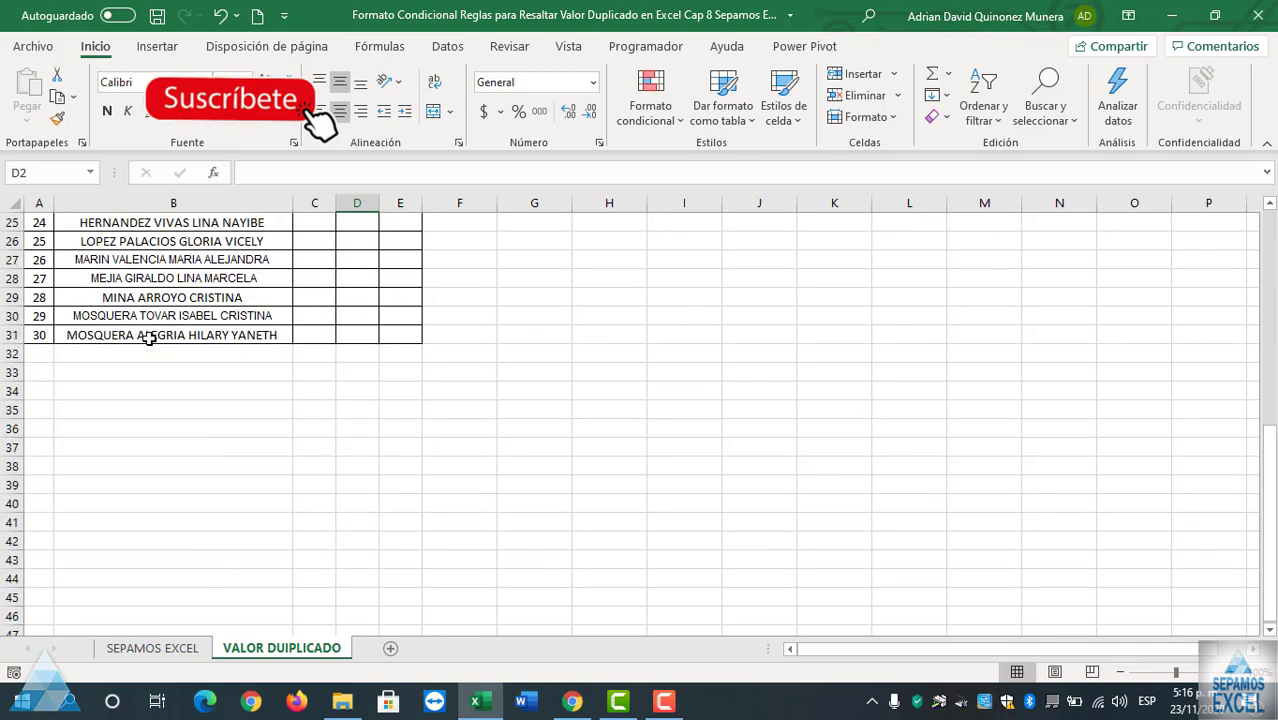
pyautogui.scroll(5, 148, 338)
pyautogui.scroll(3, 148, 338)
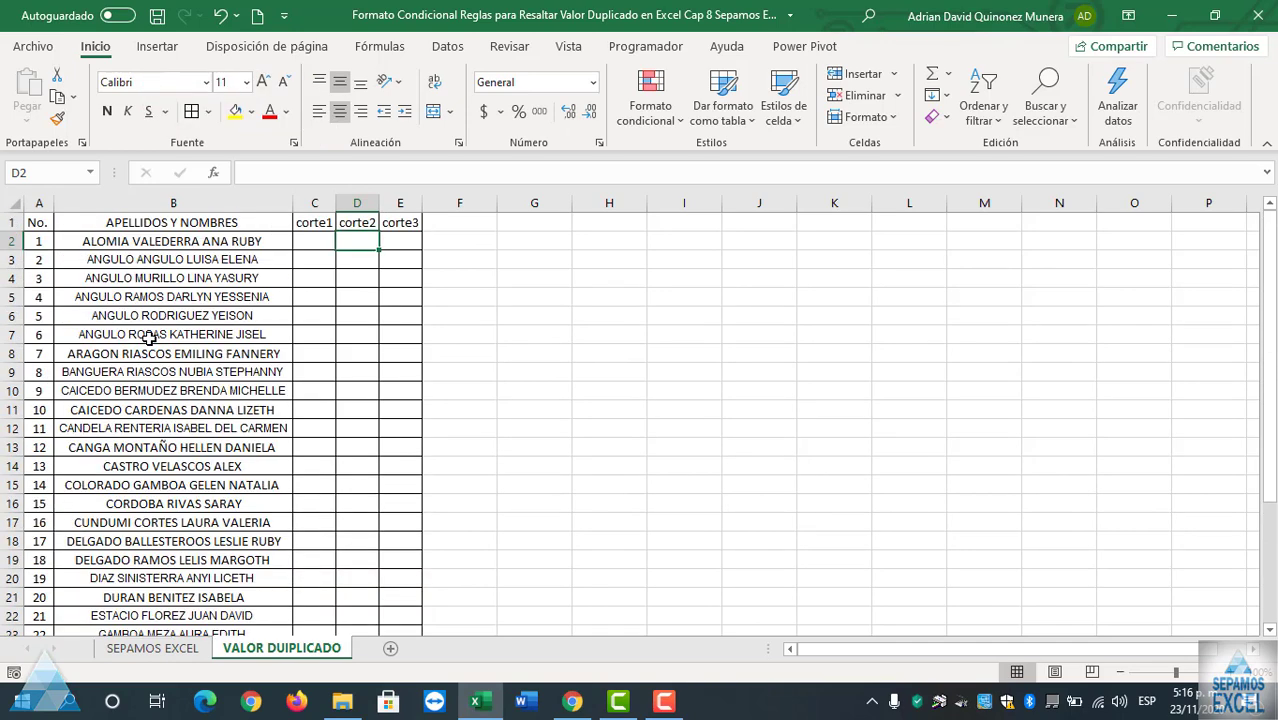
pyautogui.click(325, 222)
pyautogui.click(362, 222)
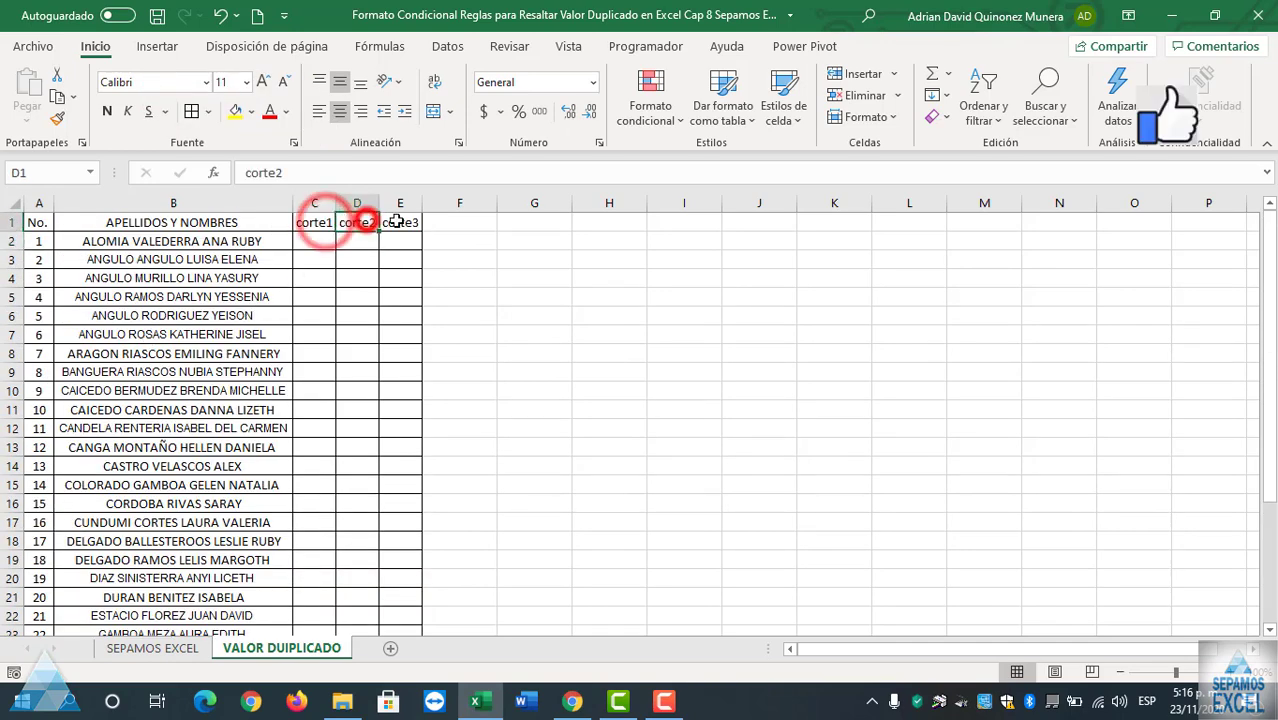
pyautogui.click(387, 226)
pyautogui.click(305, 245)
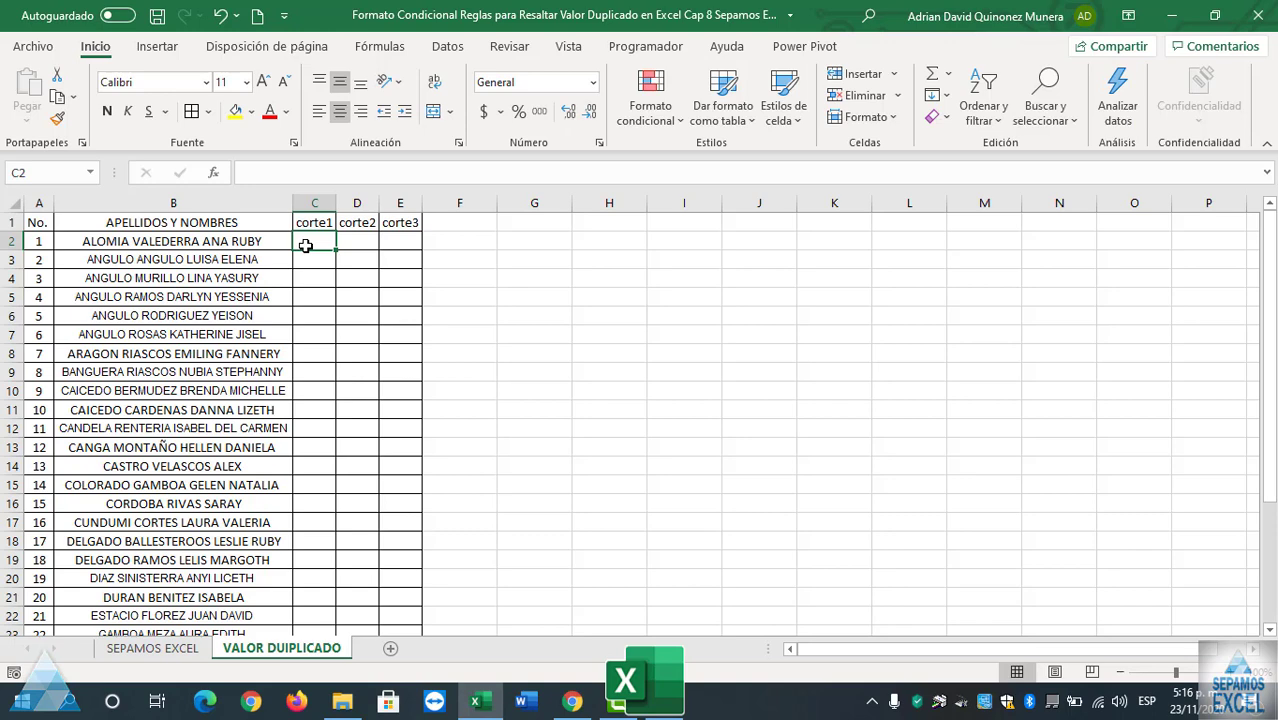
pyautogui.click(670, 122)
pyautogui.moveTo(734, 158)
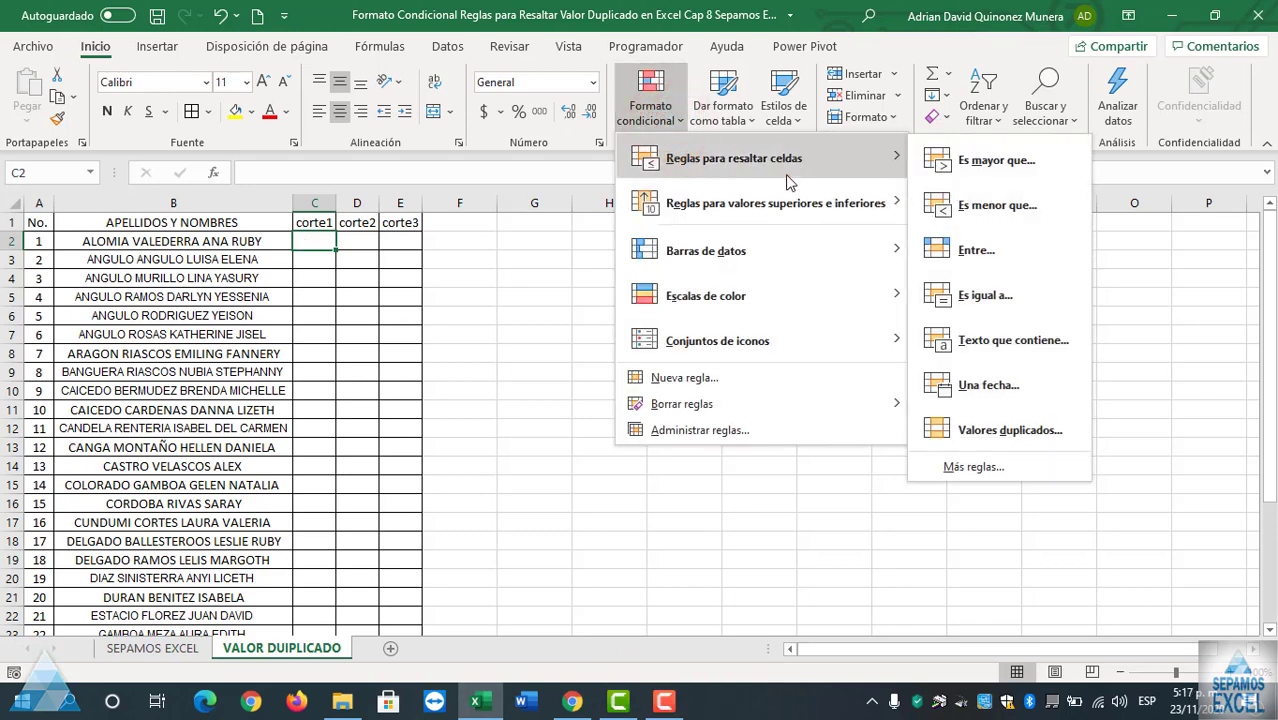
pyautogui.click(984, 429)
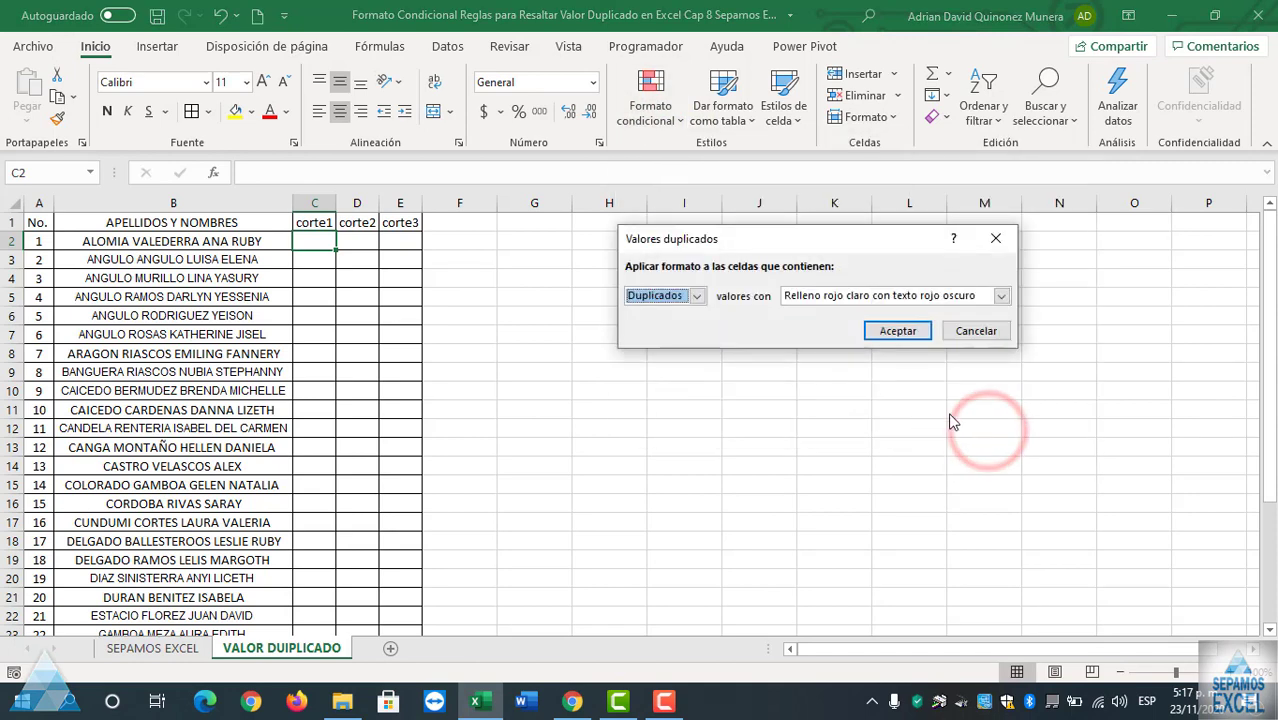
pyautogui.click(697, 297)
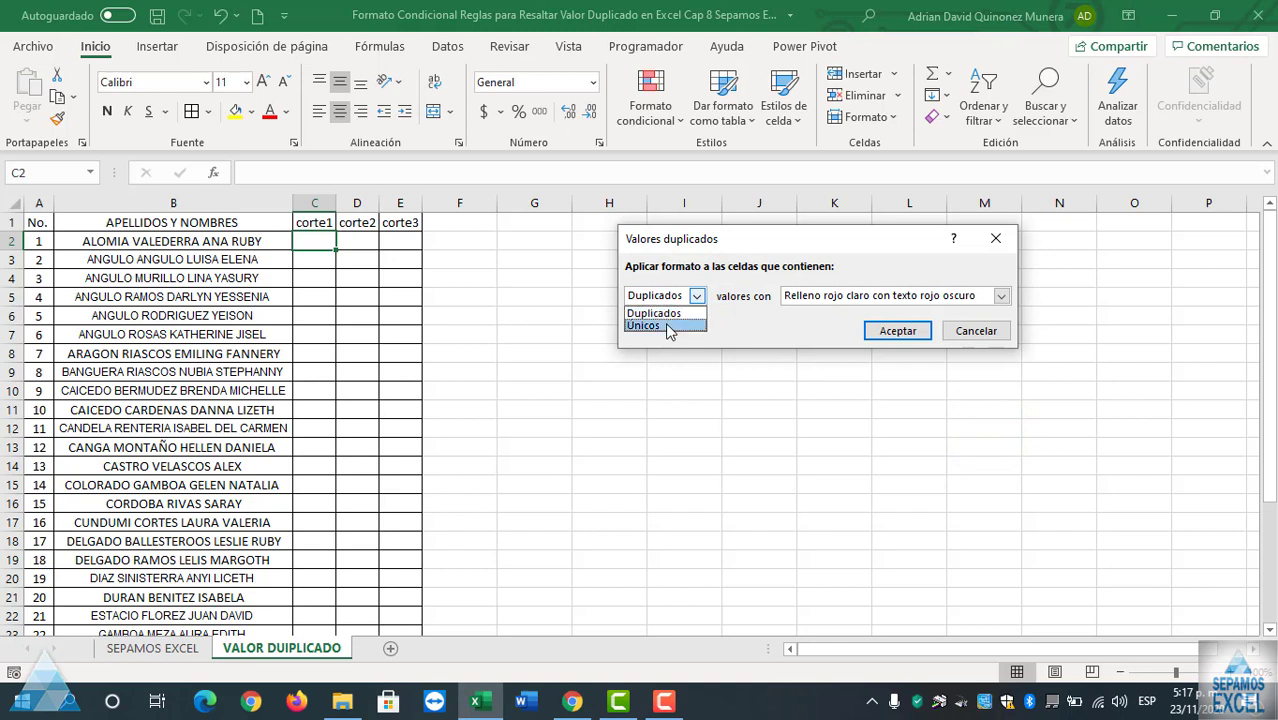
pyautogui.click(1000, 298)
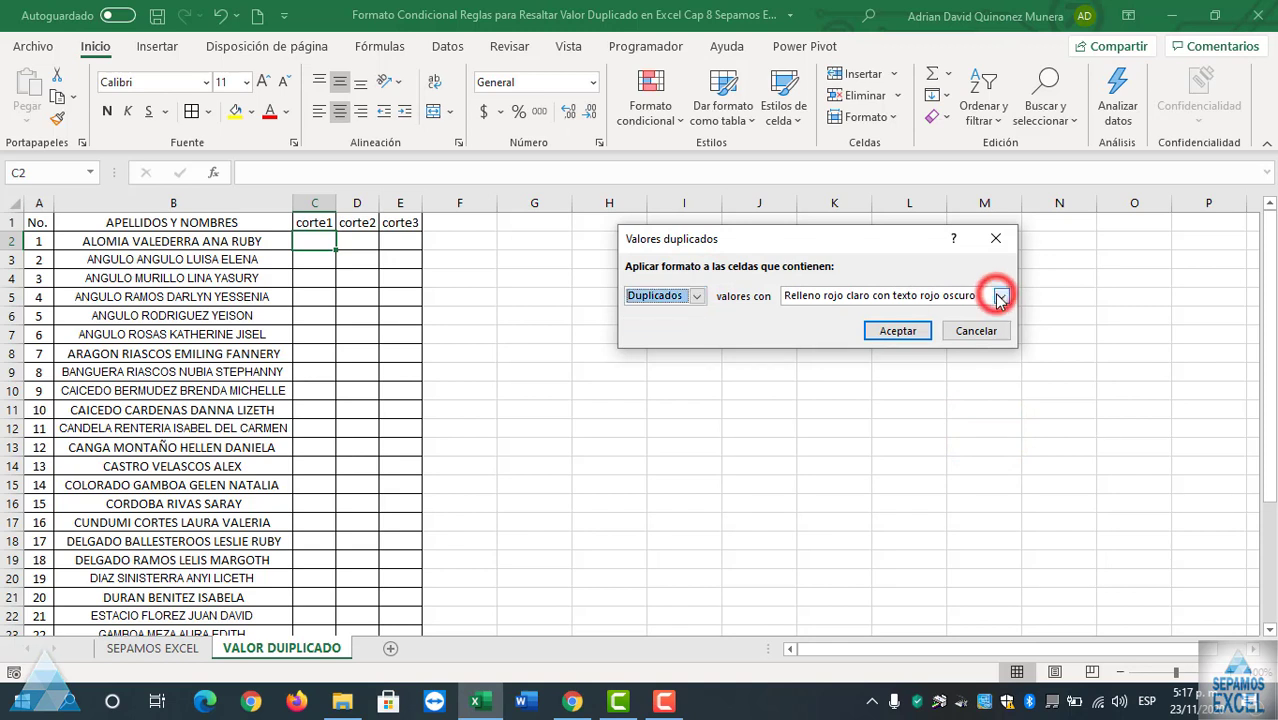
pyautogui.click(1000, 298)
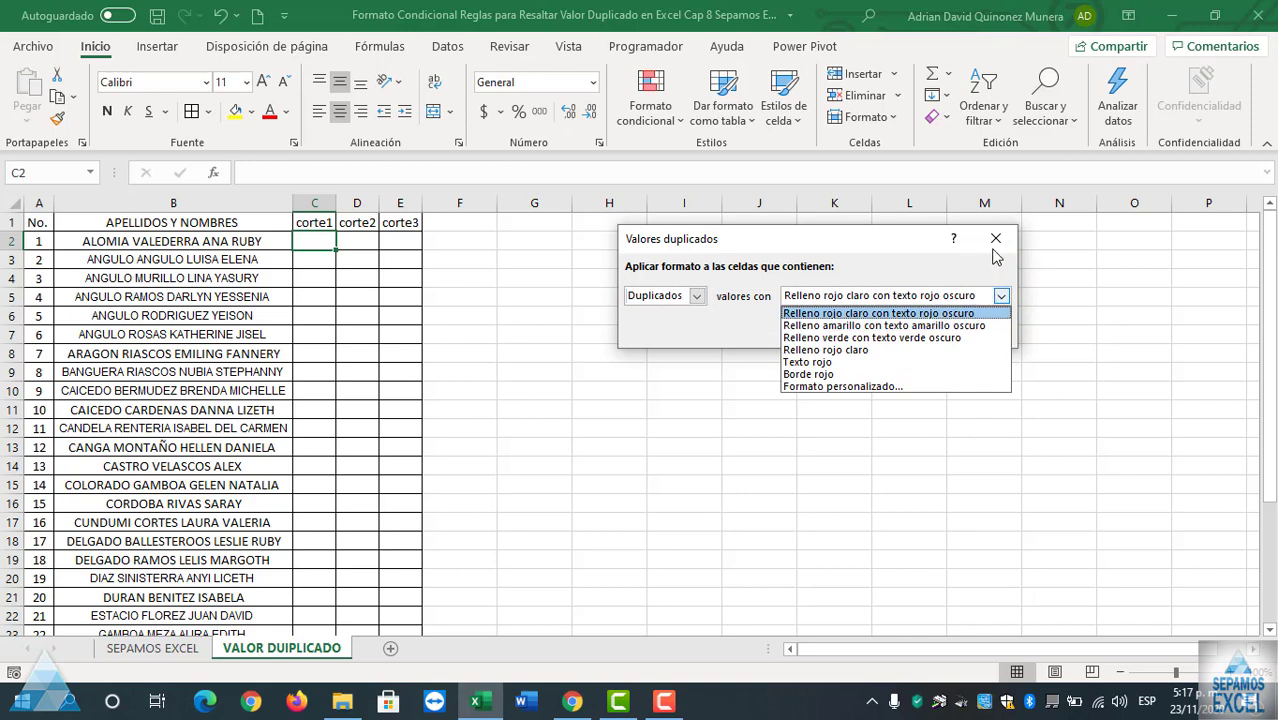
pyautogui.click(996, 244)
pyautogui.click(995, 242)
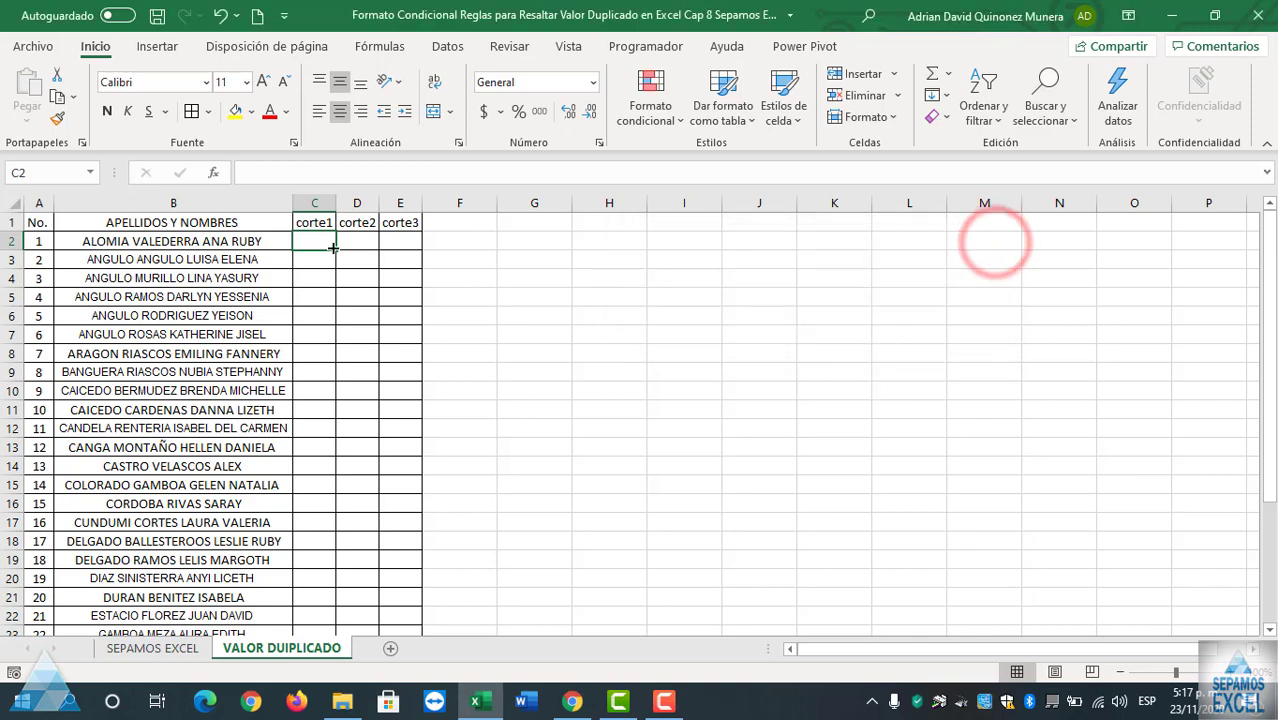
pyautogui.click(314, 241)
pyautogui.write('1')
# - Enter corte1 grades 1, 2, 2 in C2:C4
pyautogui.press('Left')
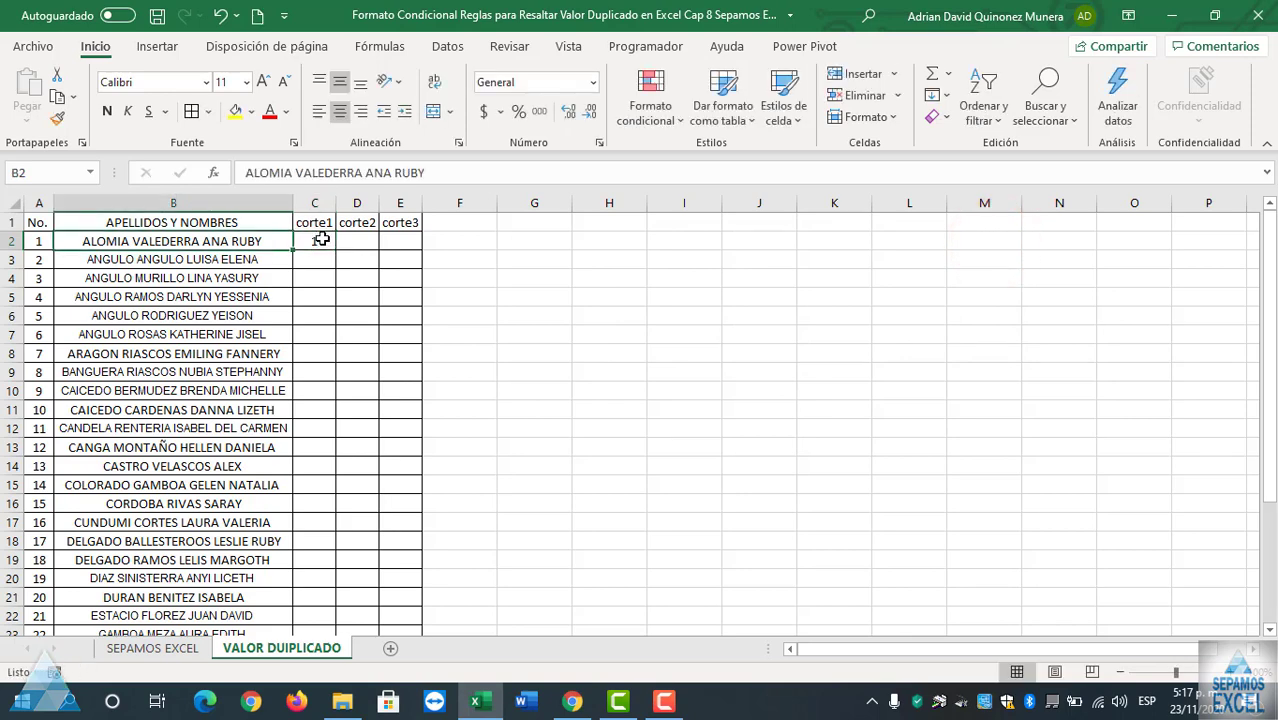
pyautogui.press('Right')
pyautogui.write('1')
pyautogui.press('Return')
pyautogui.write('2')
pyautogui.press('Return')
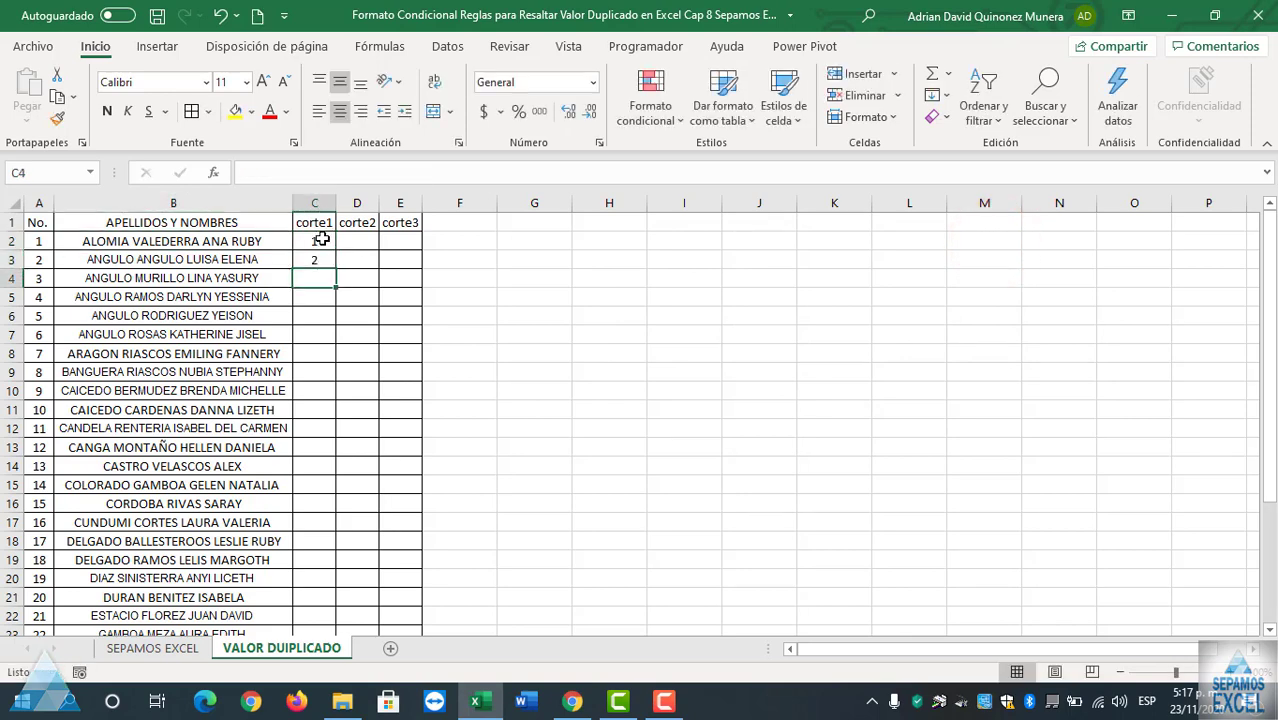
pyautogui.write('2')
pyautogui.press('Right')
# - Enter corte2 grades 2, 1, 3 in D2:D4
pyautogui.press('Up')
pyautogui.press('Up')
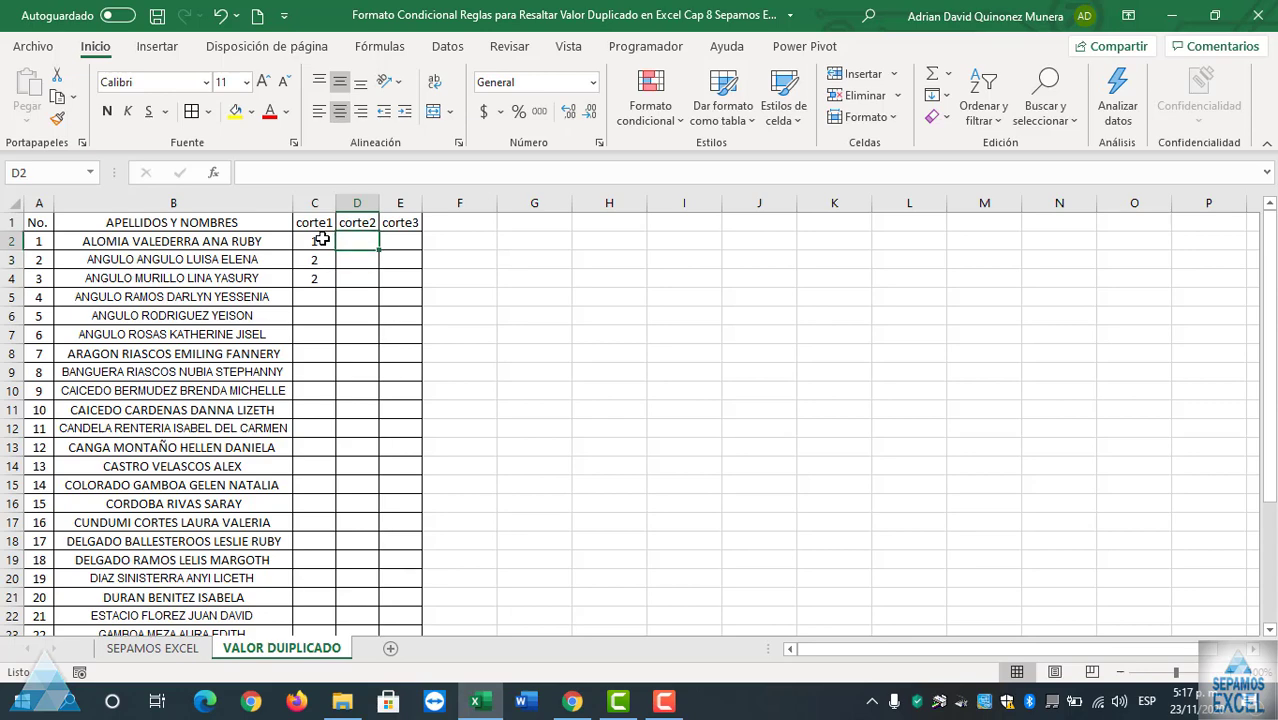
pyautogui.write('2')
pyautogui.press('Return')
pyautogui.write('1')
pyautogui.press('Return')
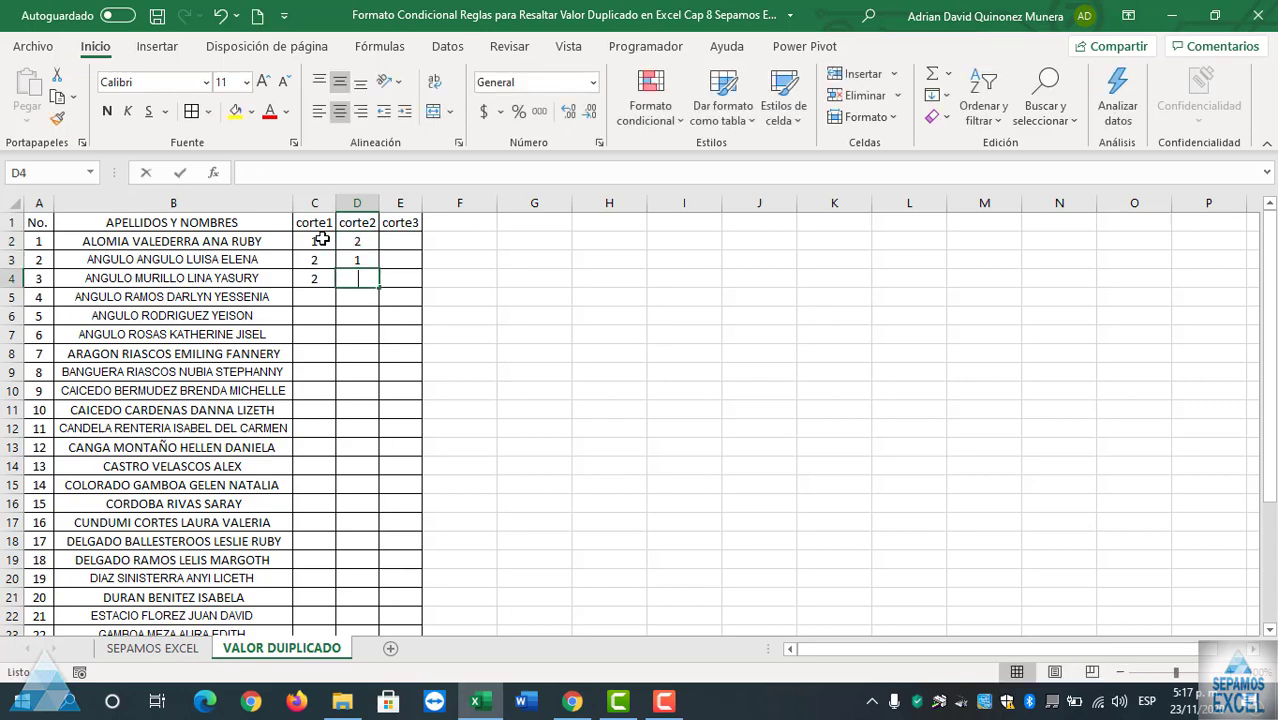
pyautogui.write('3')
pyautogui.press('Right')
# - Enter corte3 grades 1, 1, 2 in E2:E4
pyautogui.press('Up')
pyautogui.press('Up')
pyautogui.write('1')
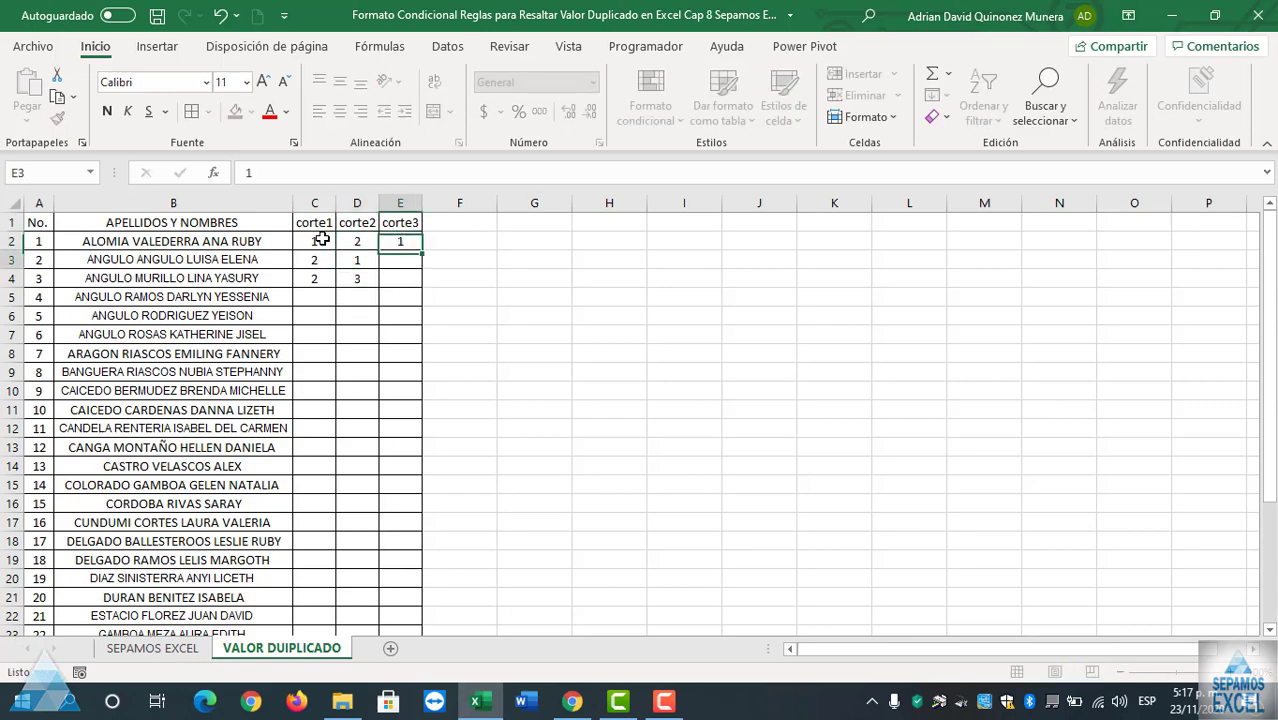
pyautogui.press('Return')
pyautogui.write('1')
pyautogui.press('Return')
pyautogui.write('2')
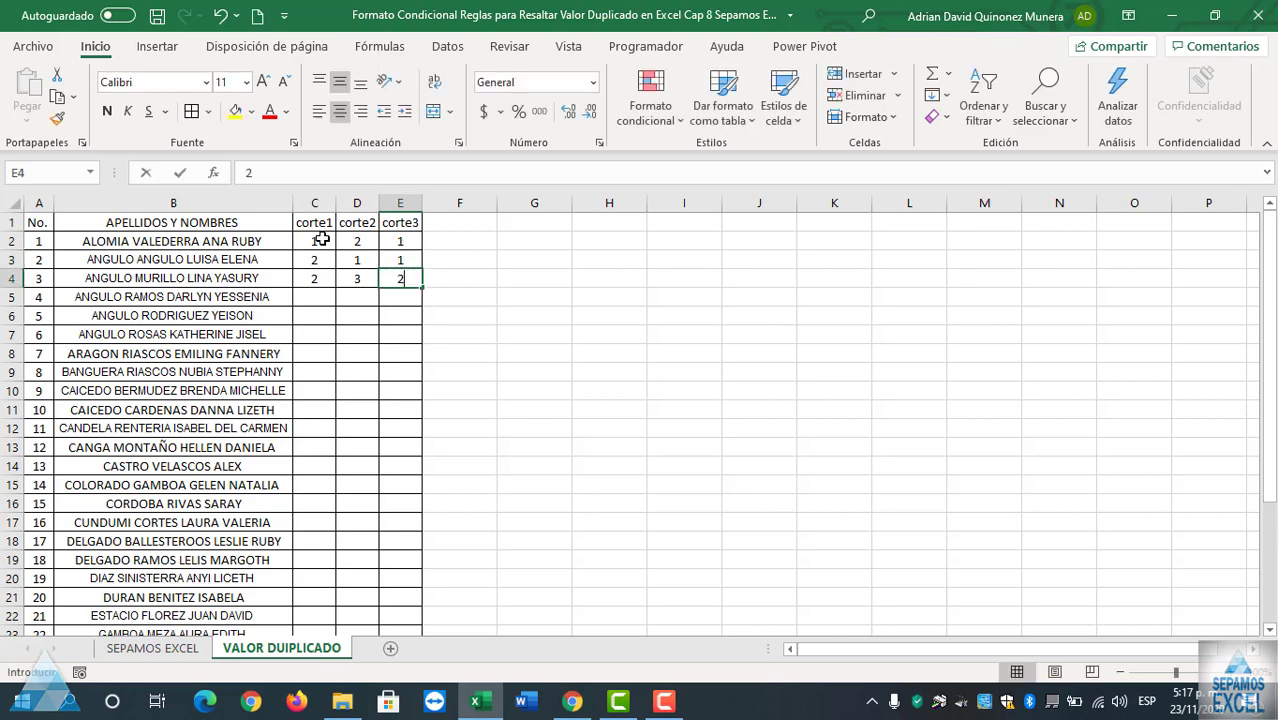
pyautogui.click(506, 262)
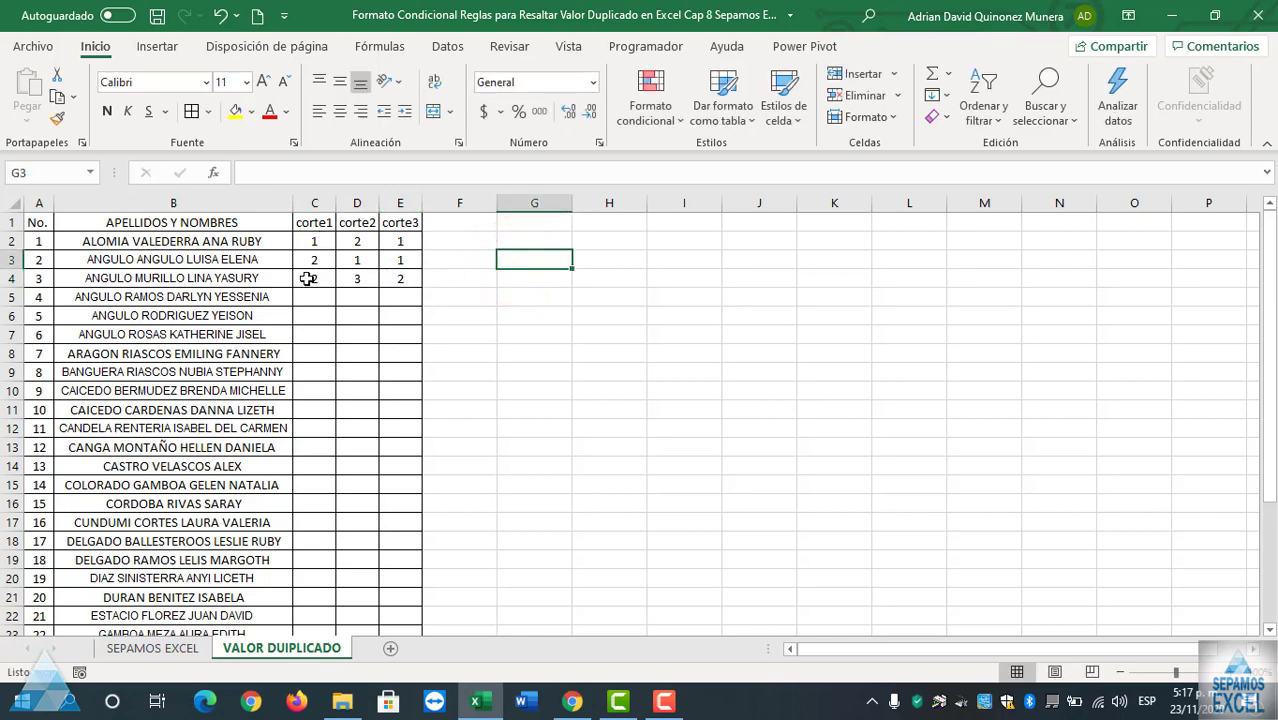
# - Open the Duplicate Values rule for C2:E4, trying unique then back to duplicate
pyautogui.moveTo(314, 243); pyautogui.dragTo(385, 277)
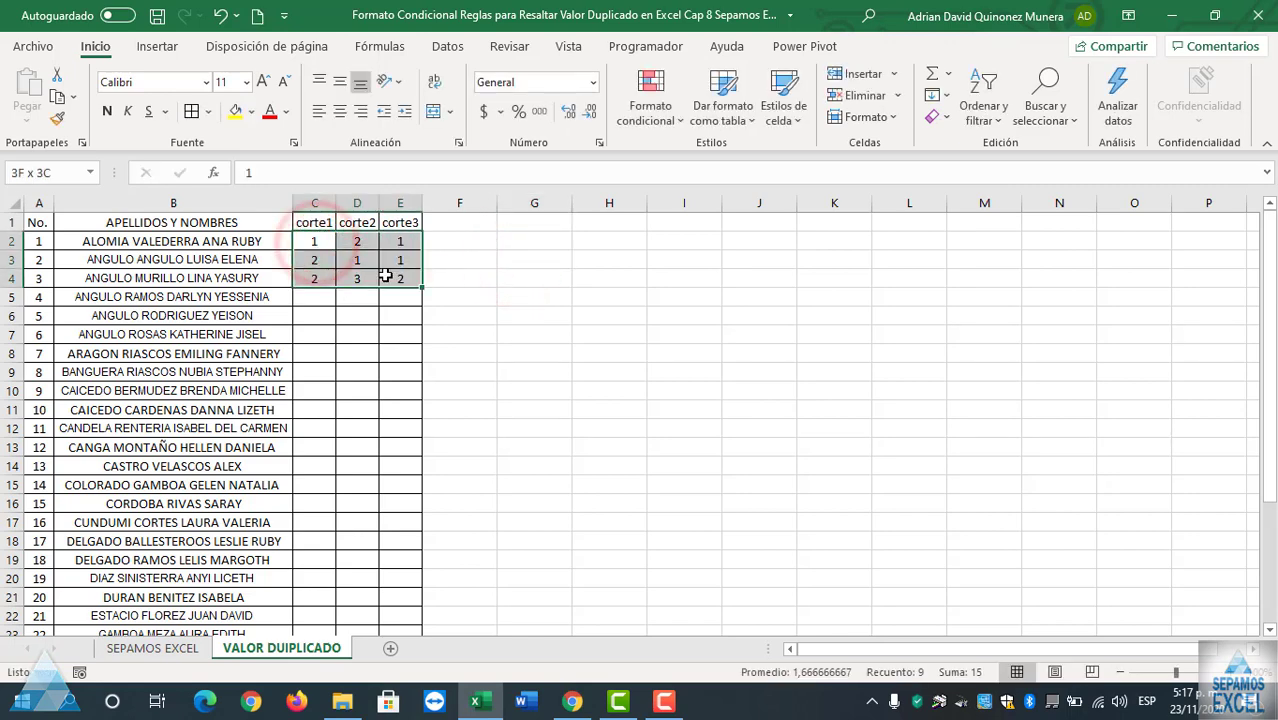
pyautogui.click(650, 108)
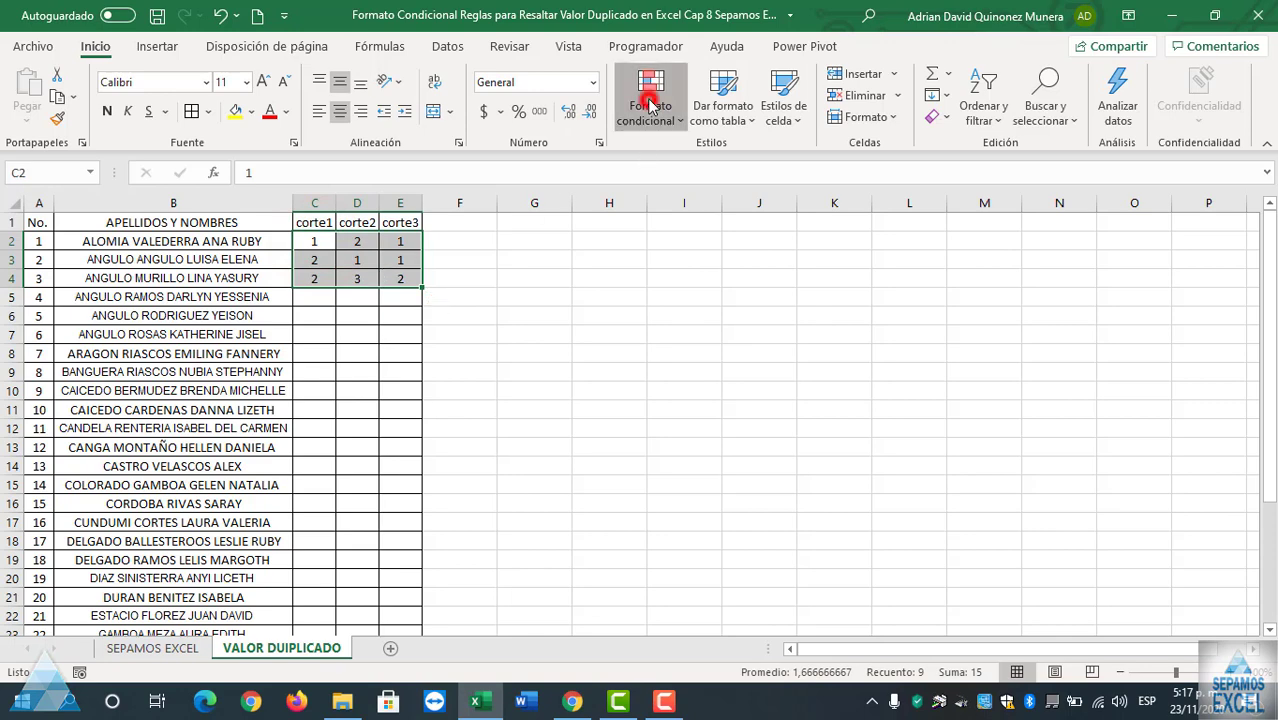
pyautogui.moveTo(734, 158)
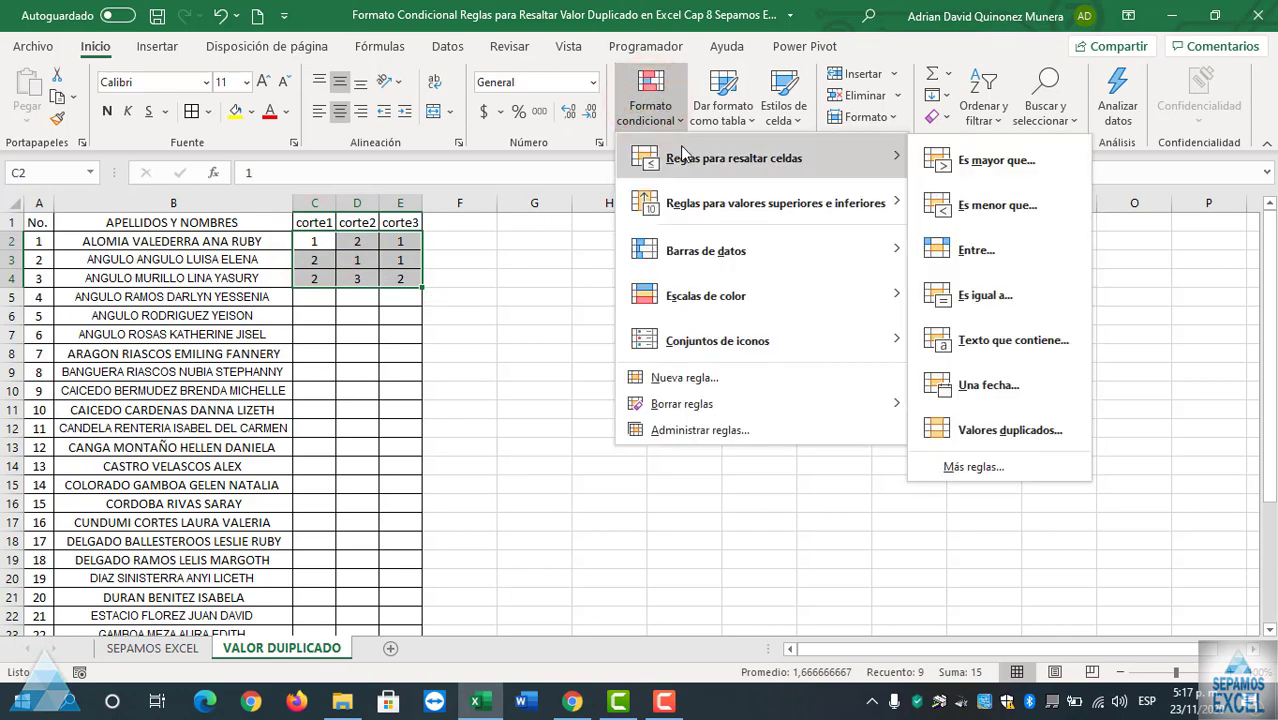
pyautogui.click(1001, 424)
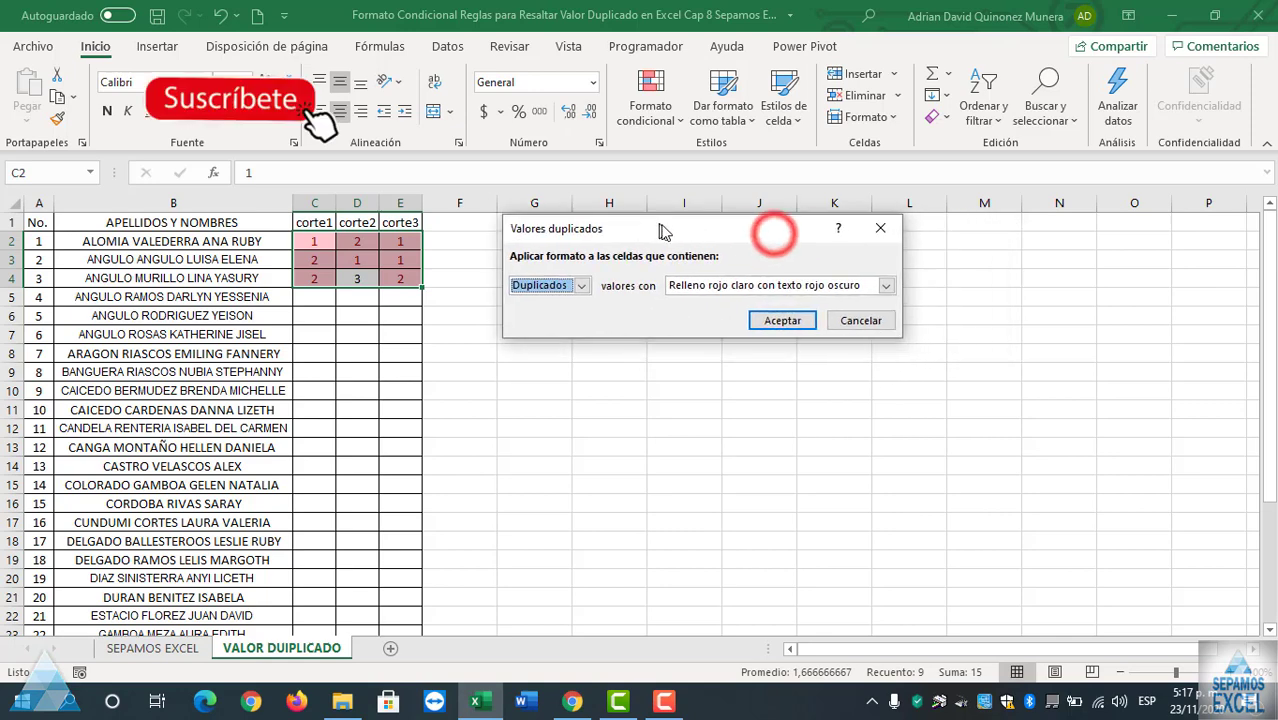
pyautogui.moveTo(775, 240); pyautogui.dragTo(670, 231)
pyautogui.click(592, 287)
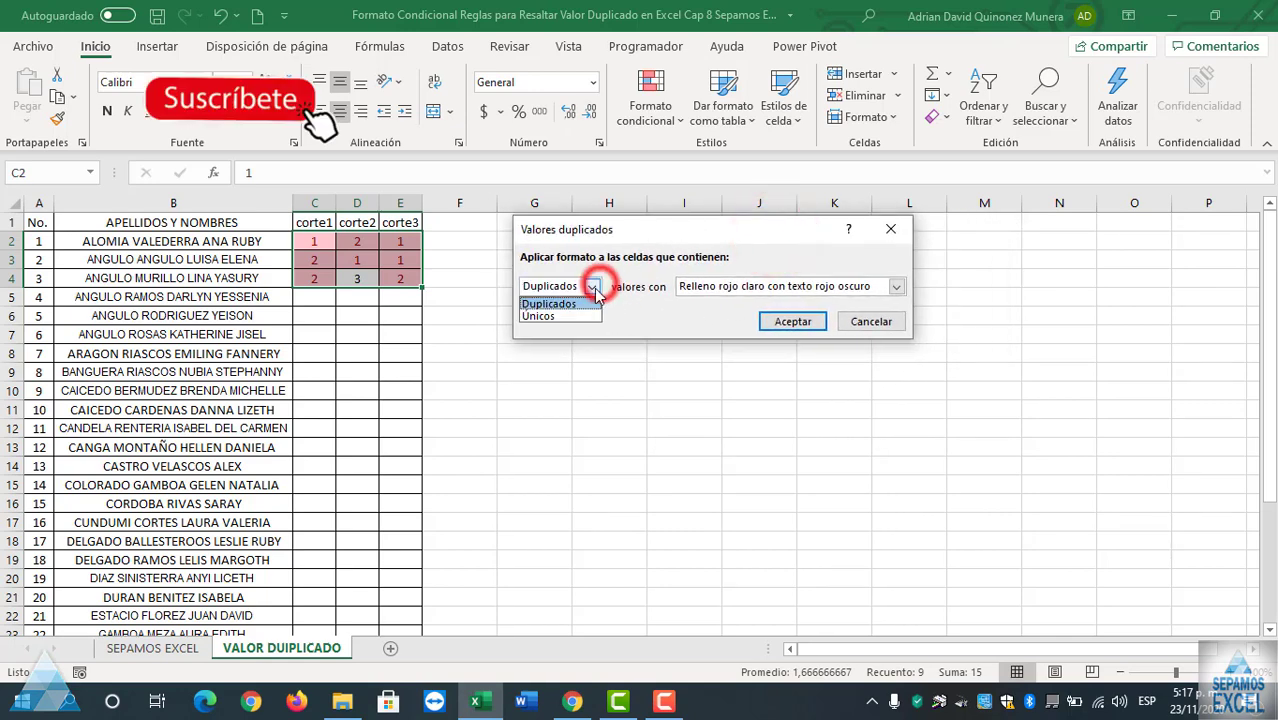
pyautogui.click(560, 310)
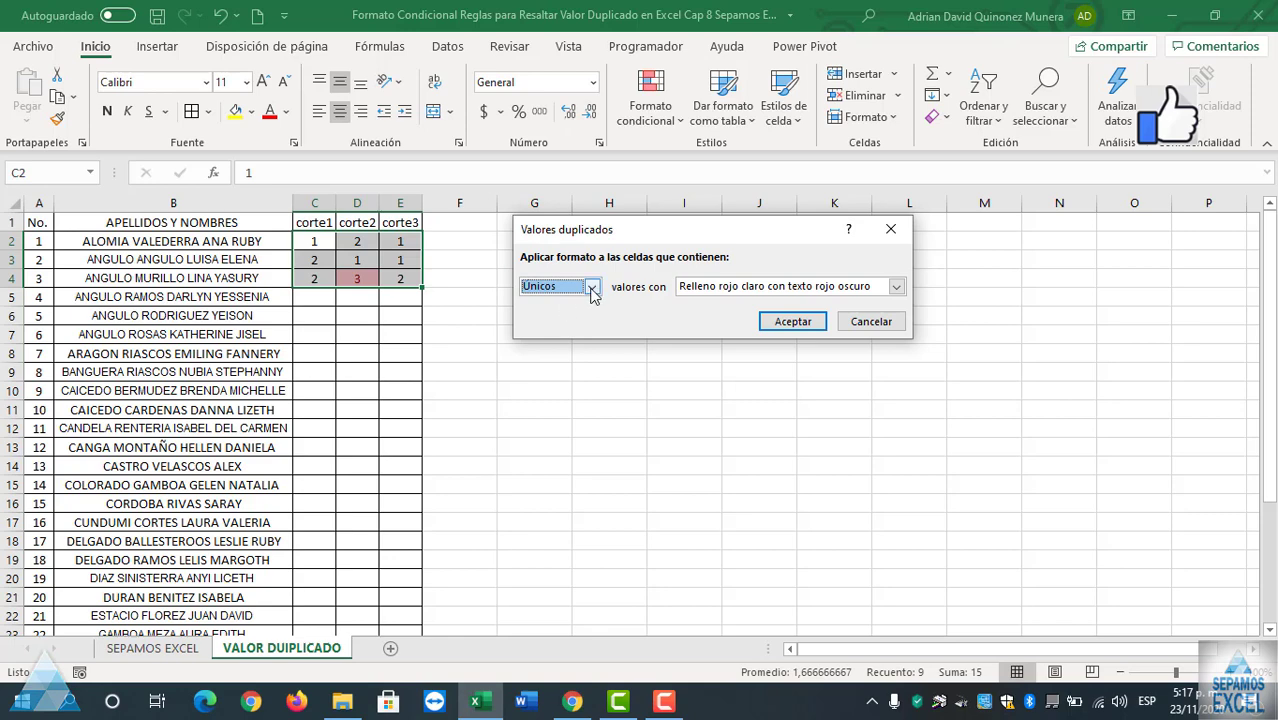
pyautogui.click(592, 287)
pyautogui.click(572, 302)
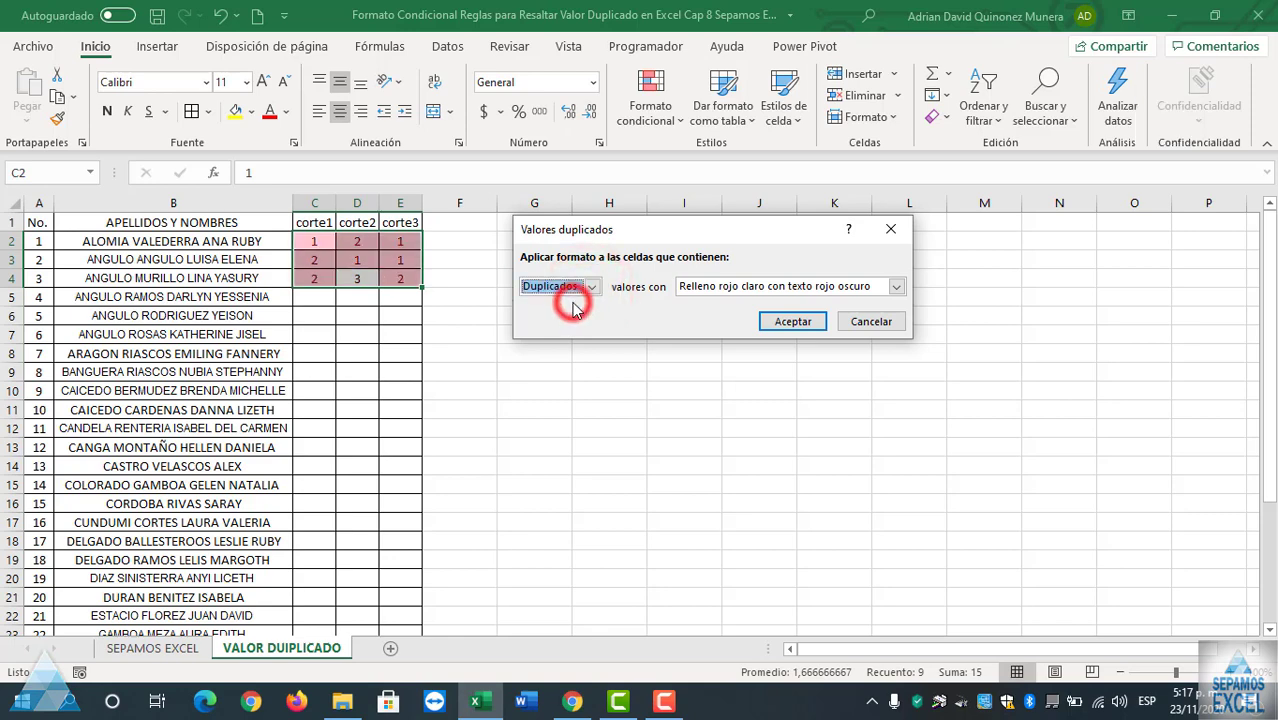
# - Preview yellow, green and light red fills for duplicates, then cancel the rule
pyautogui.click(896, 286)
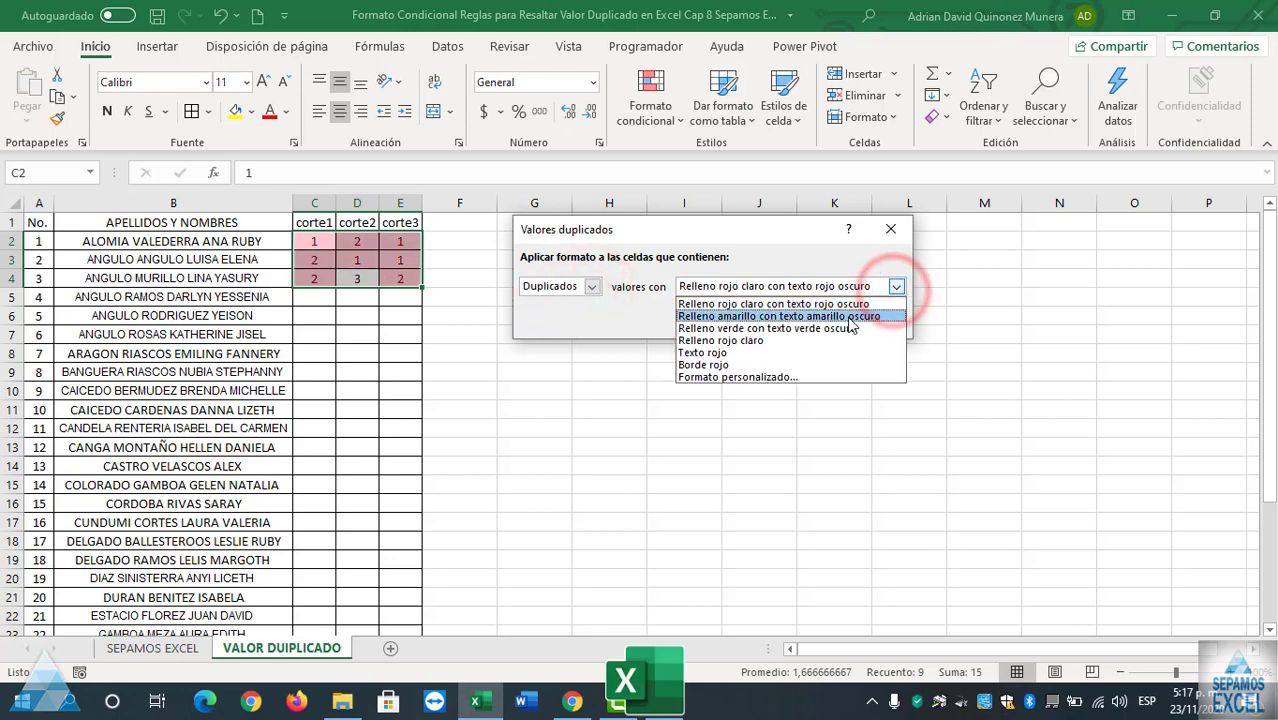
pyautogui.click(849, 318)
pyautogui.click(897, 286)
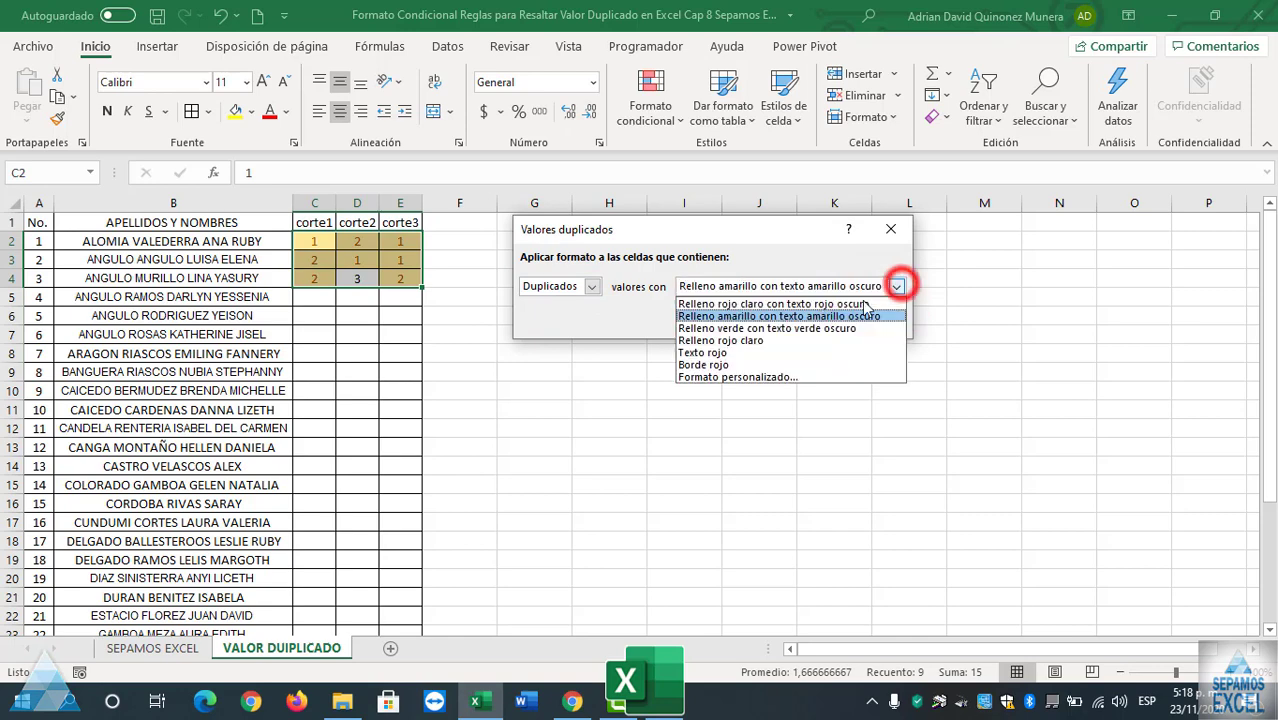
pyautogui.click(803, 328)
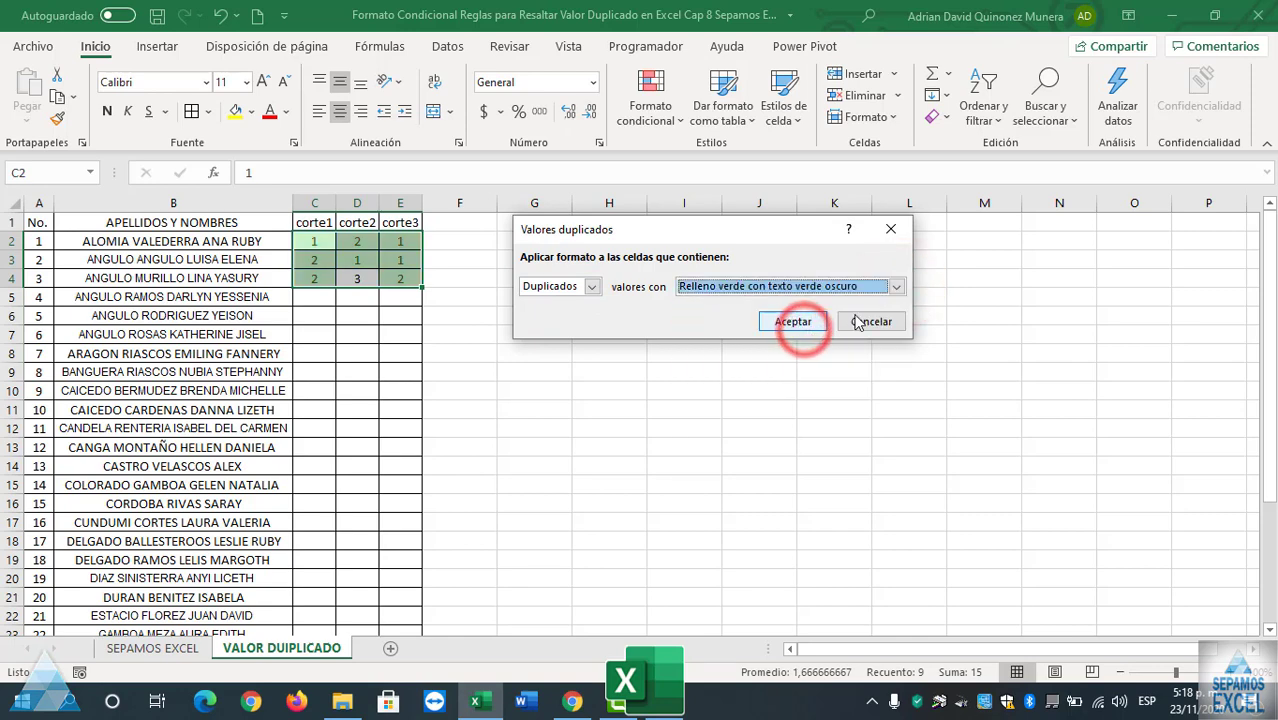
pyautogui.click(897, 286)
pyautogui.click(788, 338)
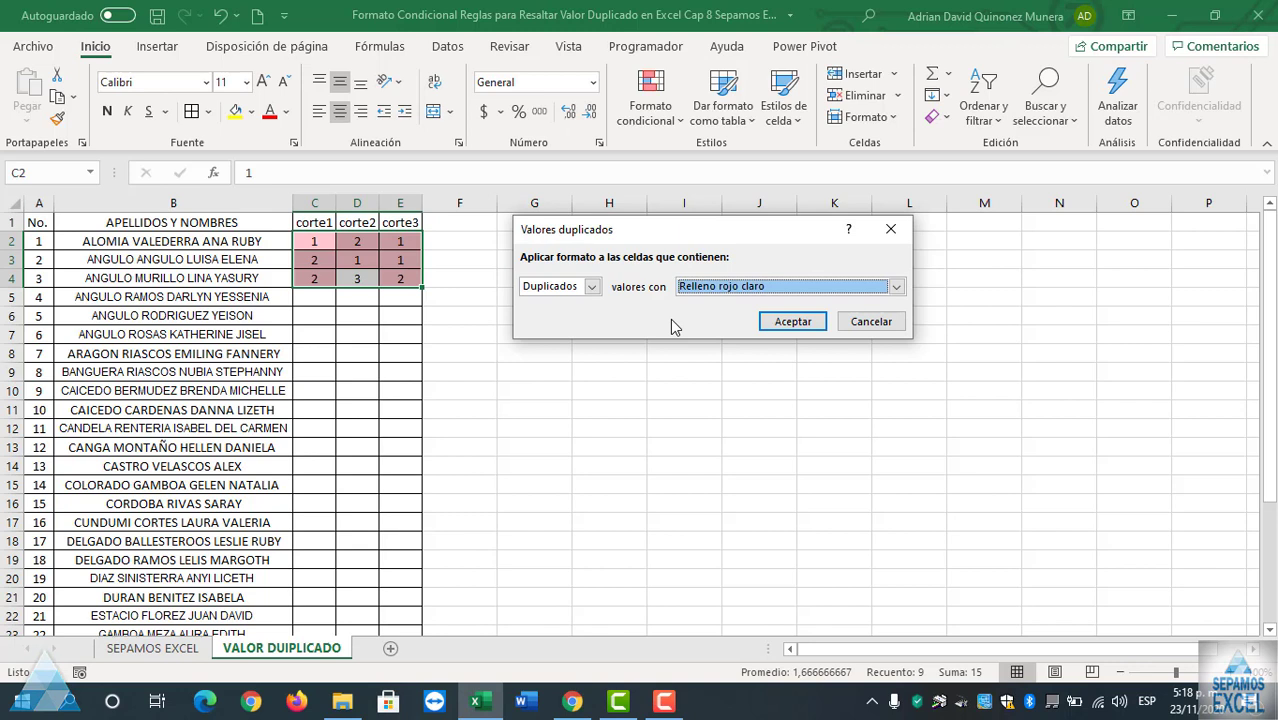
pyautogui.press('Escape')
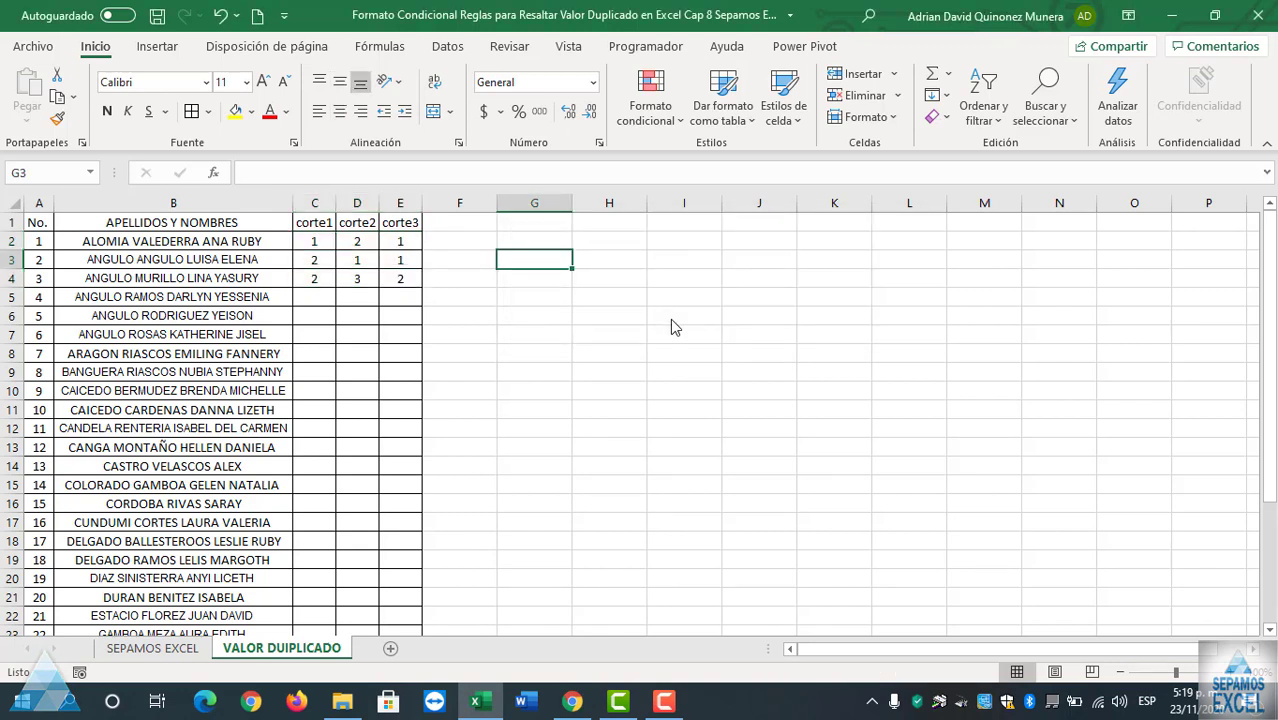
# - Select cells around row 5, then reselect the existing grade block C2:E4
pyautogui.click(303, 298)
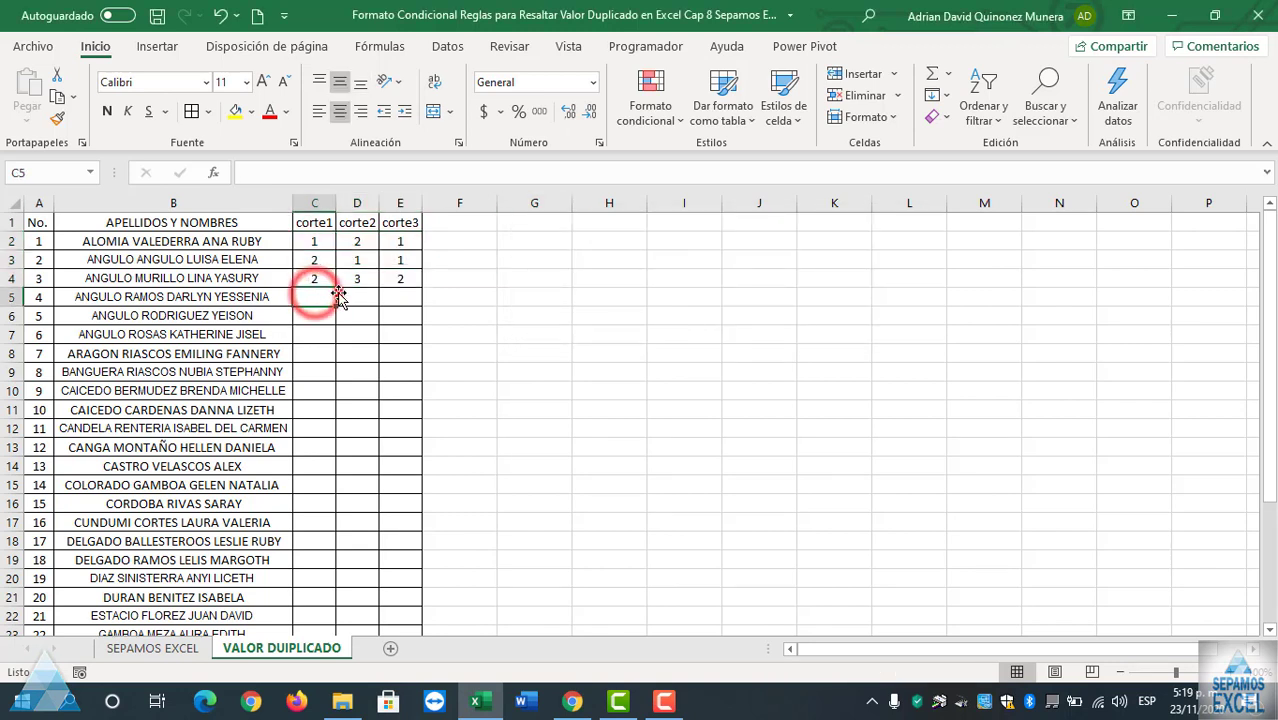
pyautogui.click(357, 297)
pyautogui.click(399, 296)
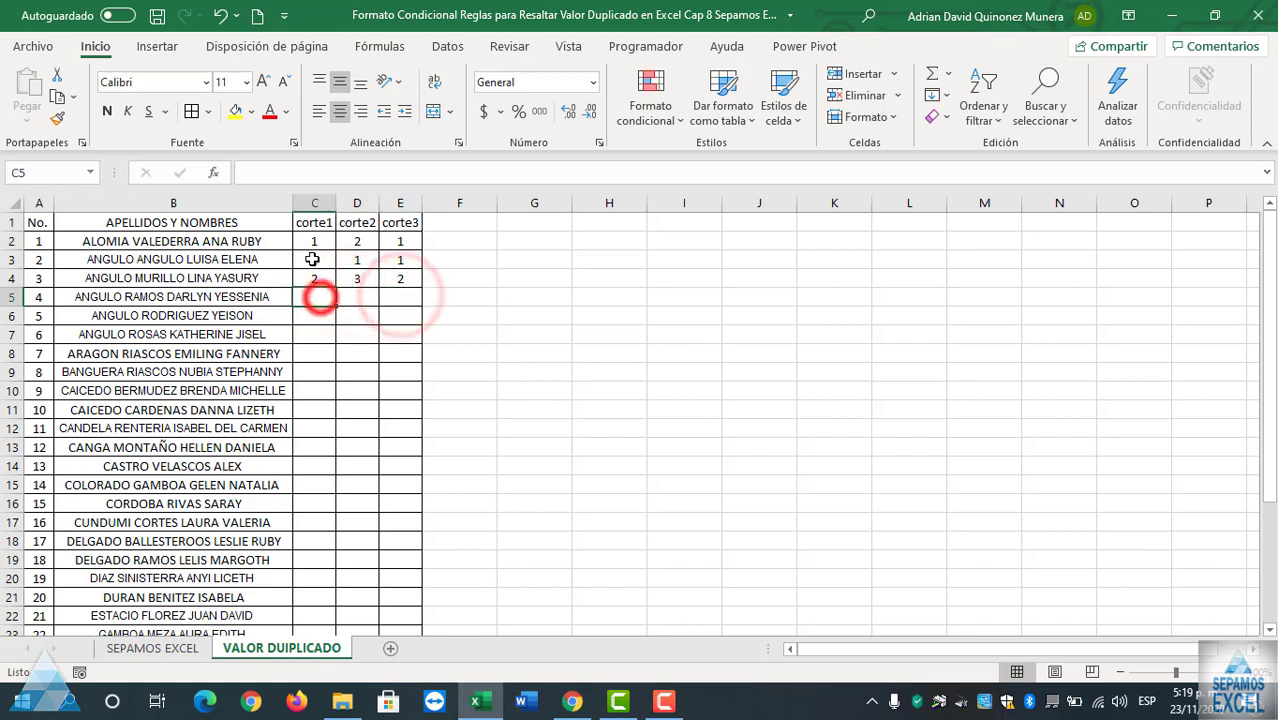
pyautogui.moveTo(310, 241)
pyautogui.mouseDown()
pyautogui.moveTo(412, 296)
pyautogui.moveTo(408, 268)
pyautogui.mouseUp()
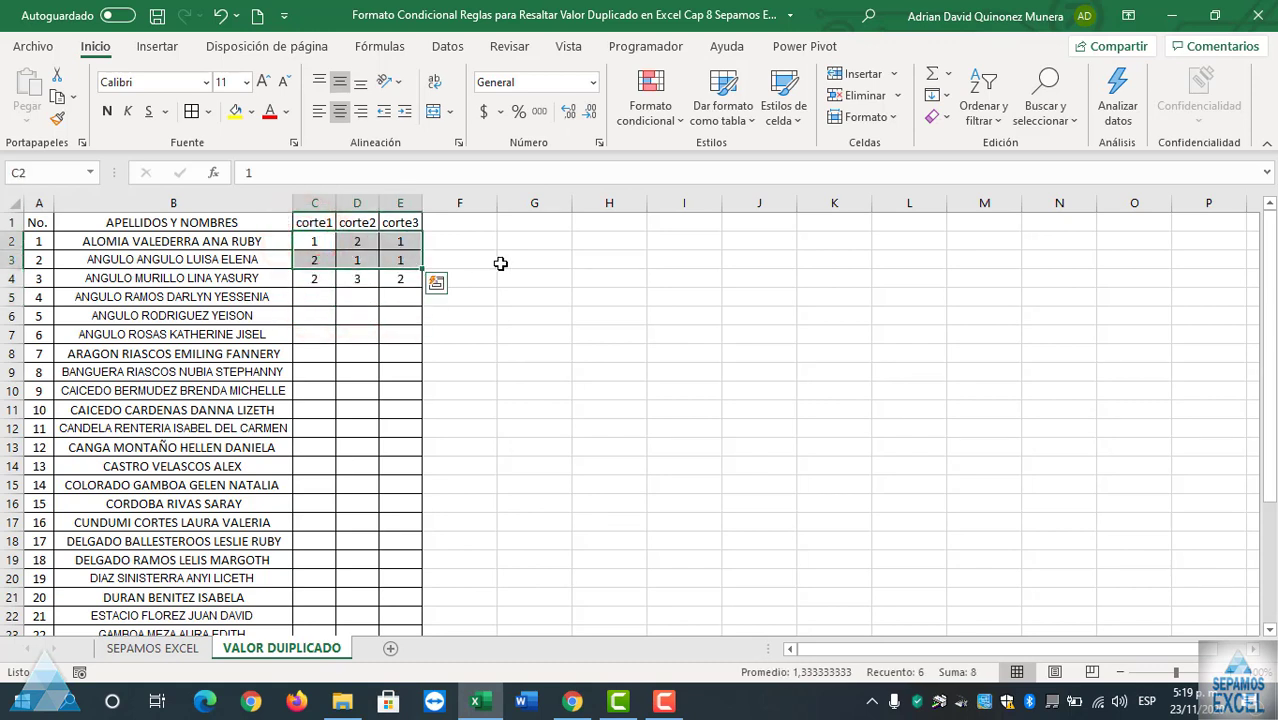
pyautogui.click(500, 262)
pyautogui.moveTo(312, 243); pyautogui.dragTo(400, 281)
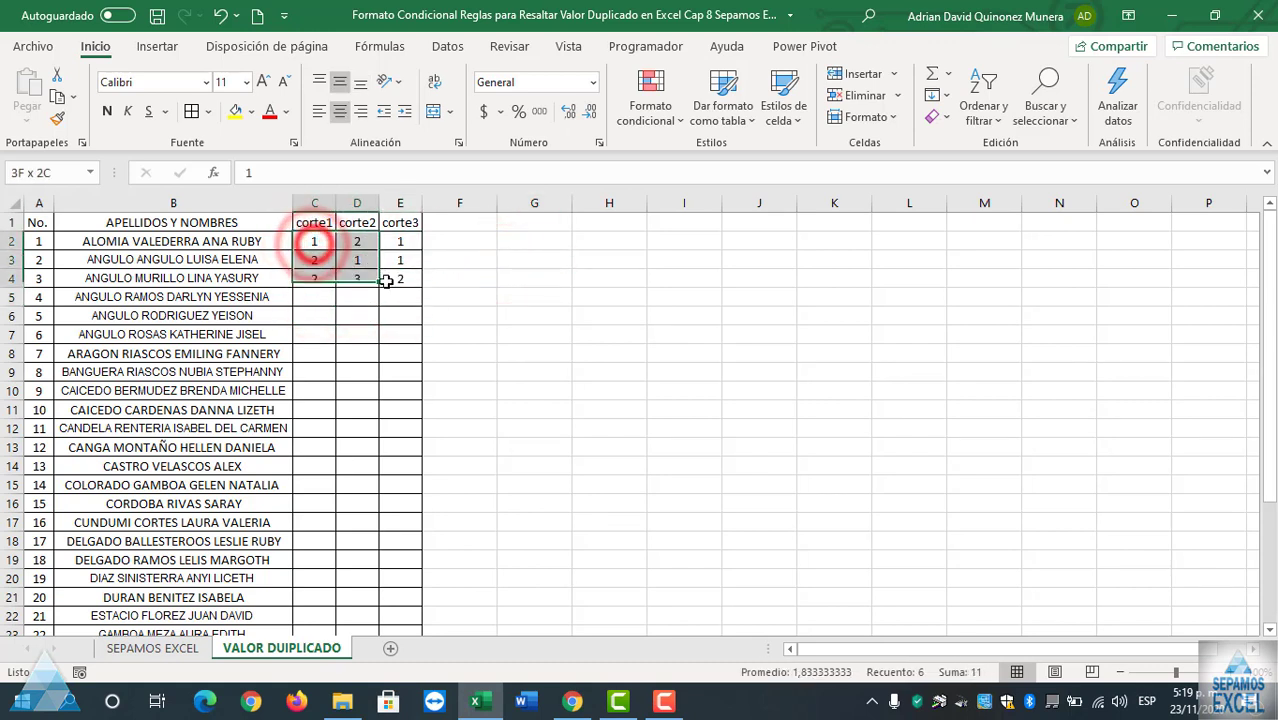
# - Enter corte1 grades 2, 1, 3 in C5:C7
pyautogui.click(316, 298)
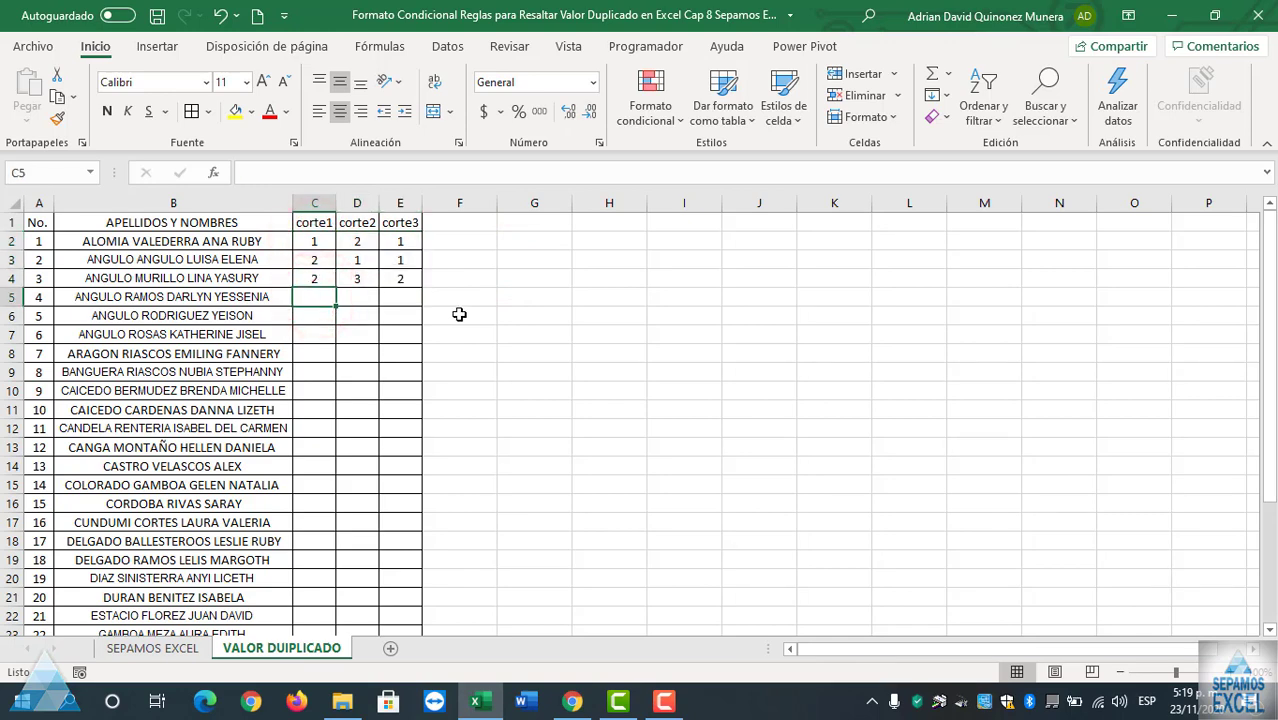
pyautogui.write('2')
pyautogui.press('Return')
pyautogui.write('1')
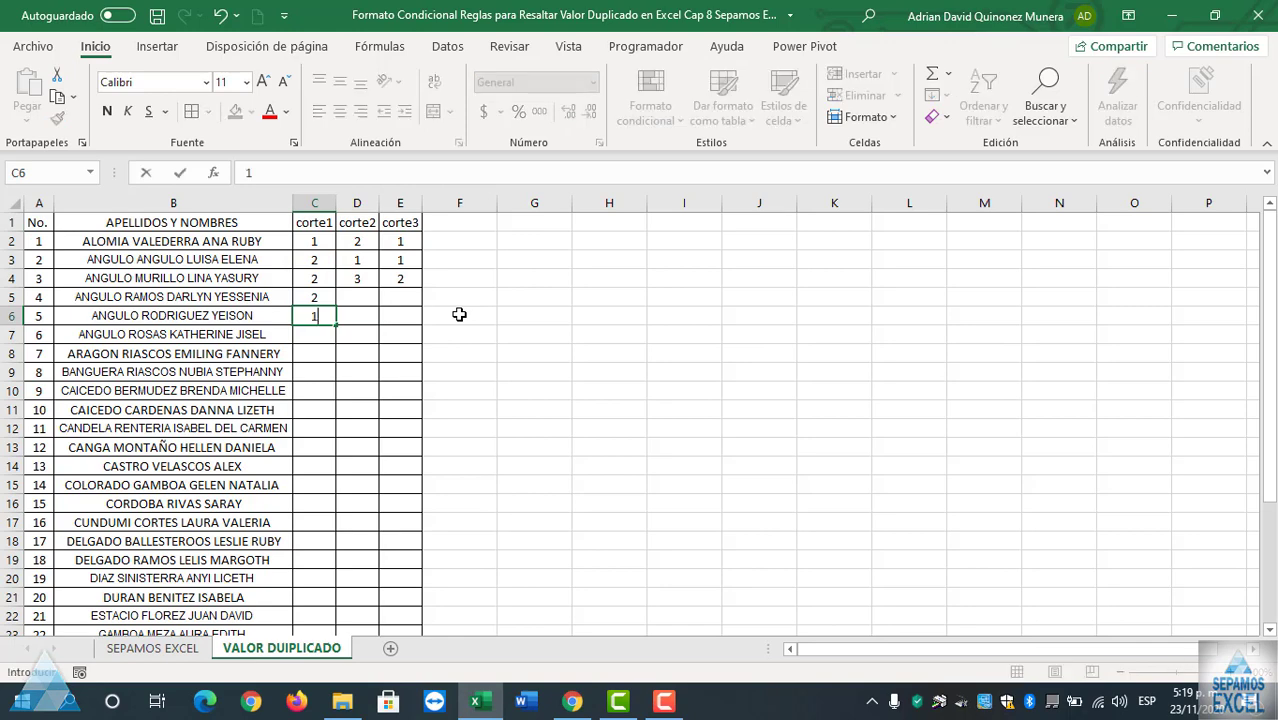
pyautogui.press('Return')
pyautogui.write('3')
pyautogui.press('Return')
# - Enter corte2 grades 1, 2, 3, 3 in D5:D8
pyautogui.press('Right')
pyautogui.press('Up')
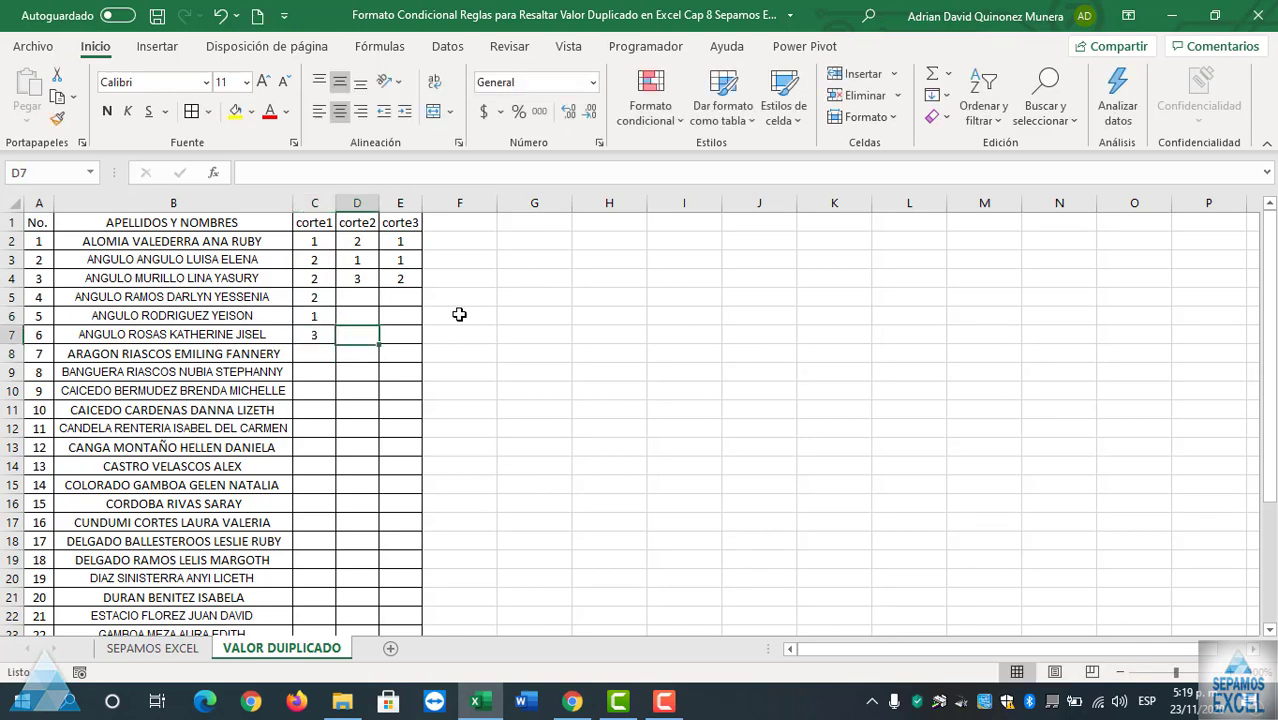
pyautogui.press('Up')
pyautogui.press('Up')
pyautogui.write('1')
pyautogui.press('Return')
pyautogui.write('2')
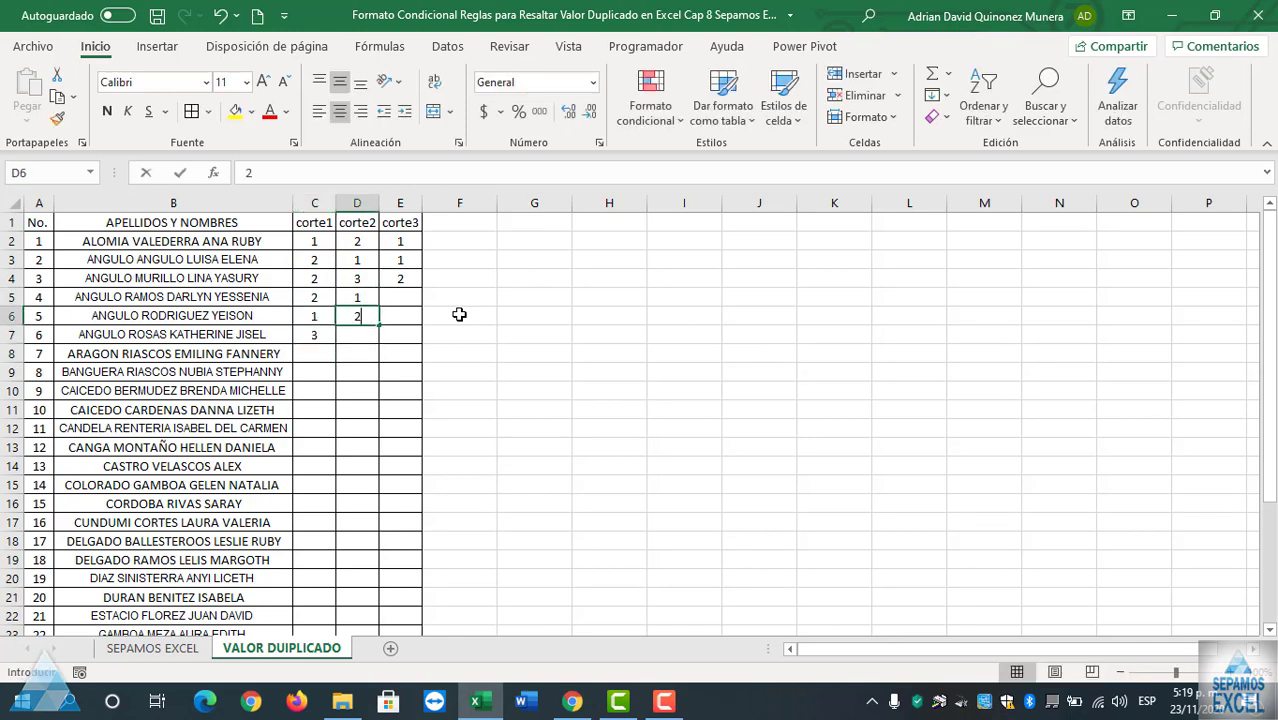
pyautogui.press('Return')
pyautogui.write('3')
pyautogui.press('Return')
pyautogui.write('3')
pyautogui.press('Return')
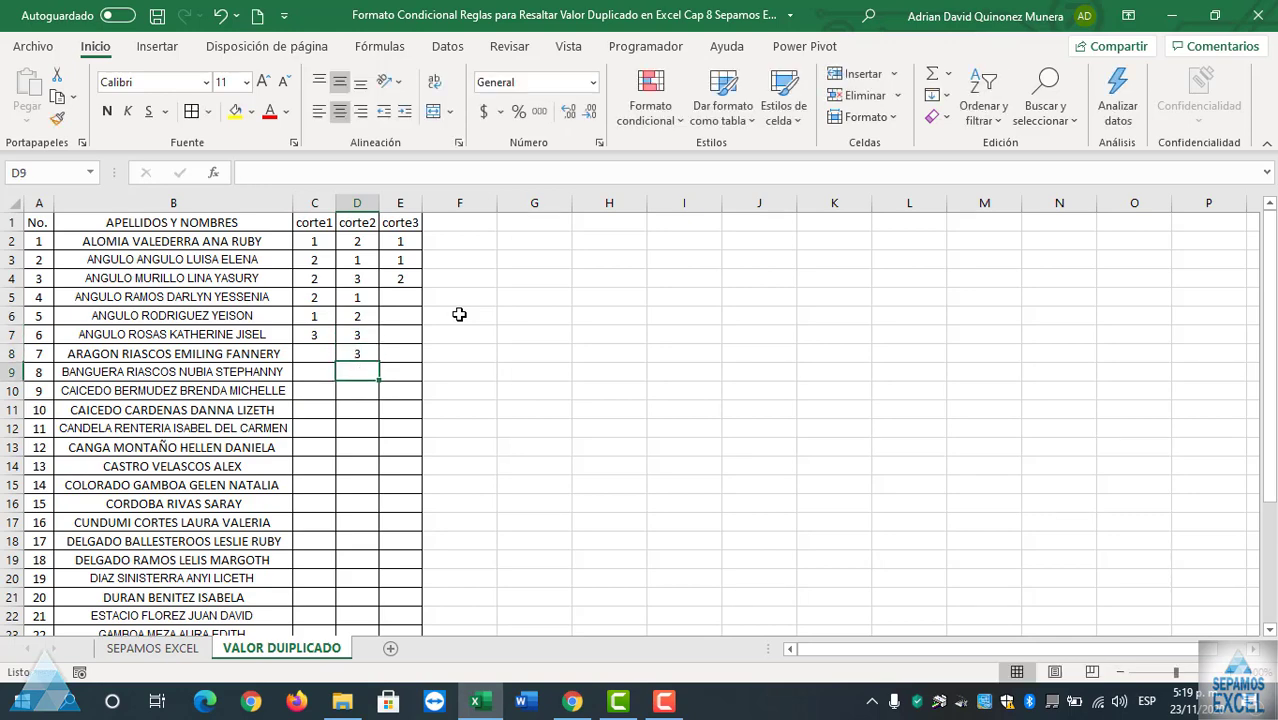
# - Correct the mistyped 21 in D9 to 1
pyautogui.write('21')
pyautogui.press('Left')
pyautogui.press('Up')
pyautogui.press('Right')
pyautogui.press('Down')
pyautogui.write('1')
pyautogui.press('Left')
pyautogui.press('Up')
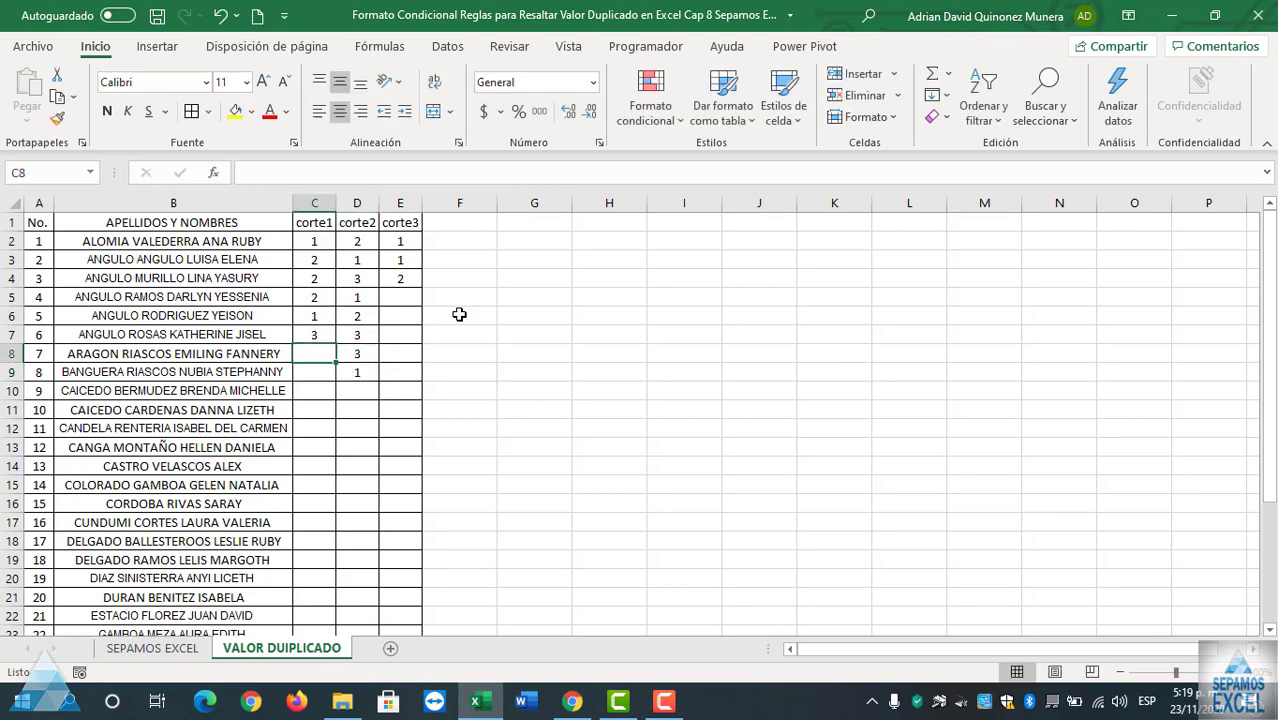
# - Enter corte1 grade 2 in C8 and C9
pyautogui.press('Left')
pyautogui.press('Right')
pyautogui.write('2')
pyautogui.press('Return')
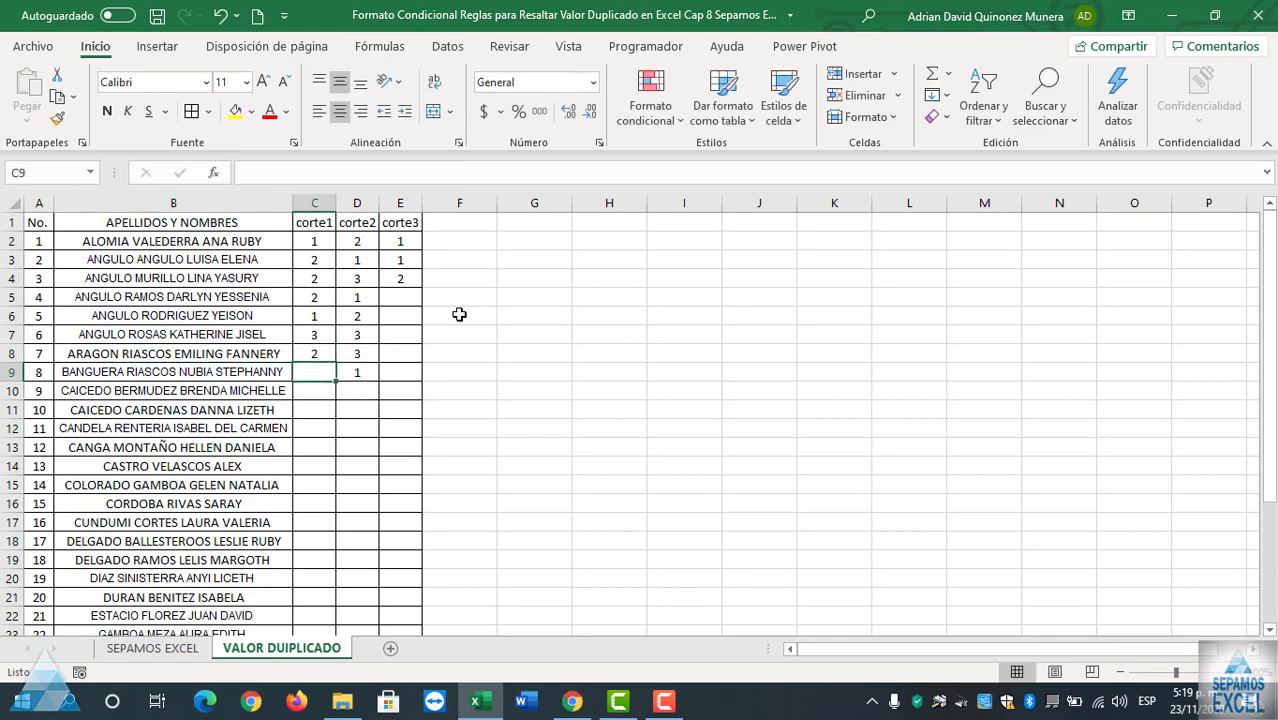
pyautogui.write('2')
pyautogui.press('Left')
pyautogui.press('BackSpace')
pyautogui.write('B')
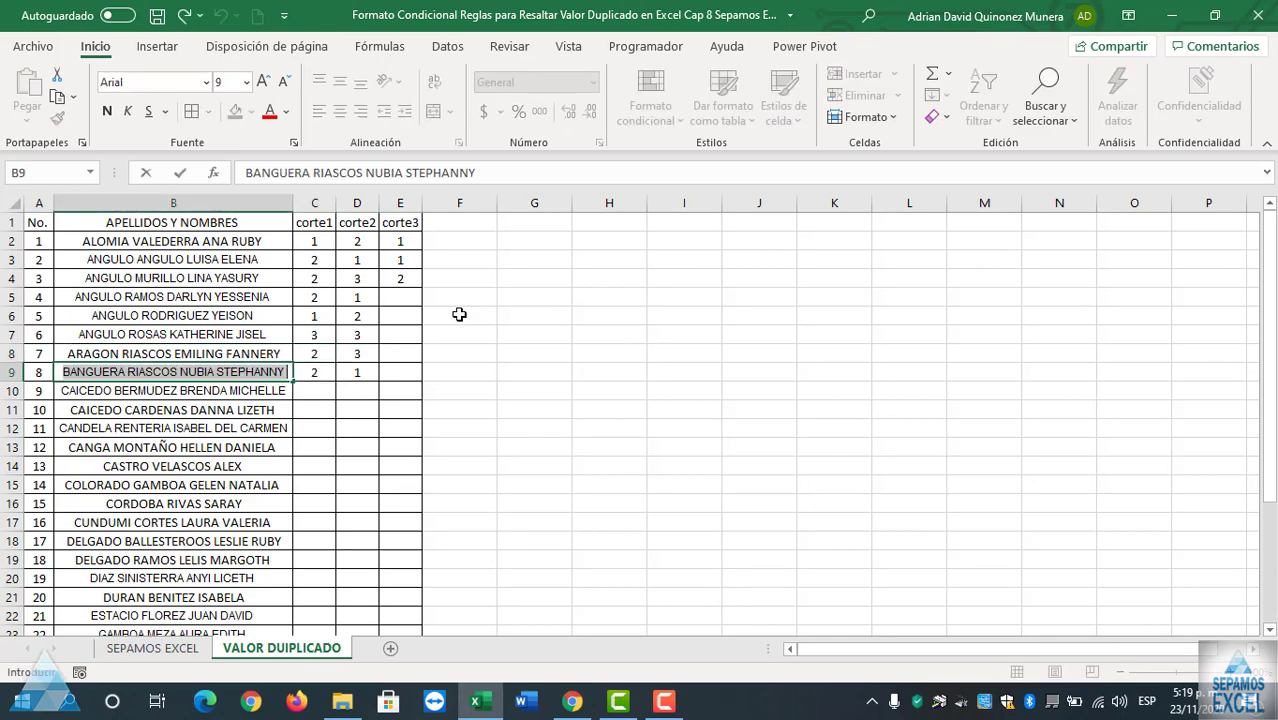
# - Enter corte1 grades 1, 2, 3, 2, 13, 2 from C10 down
pyautogui.click(322, 393)
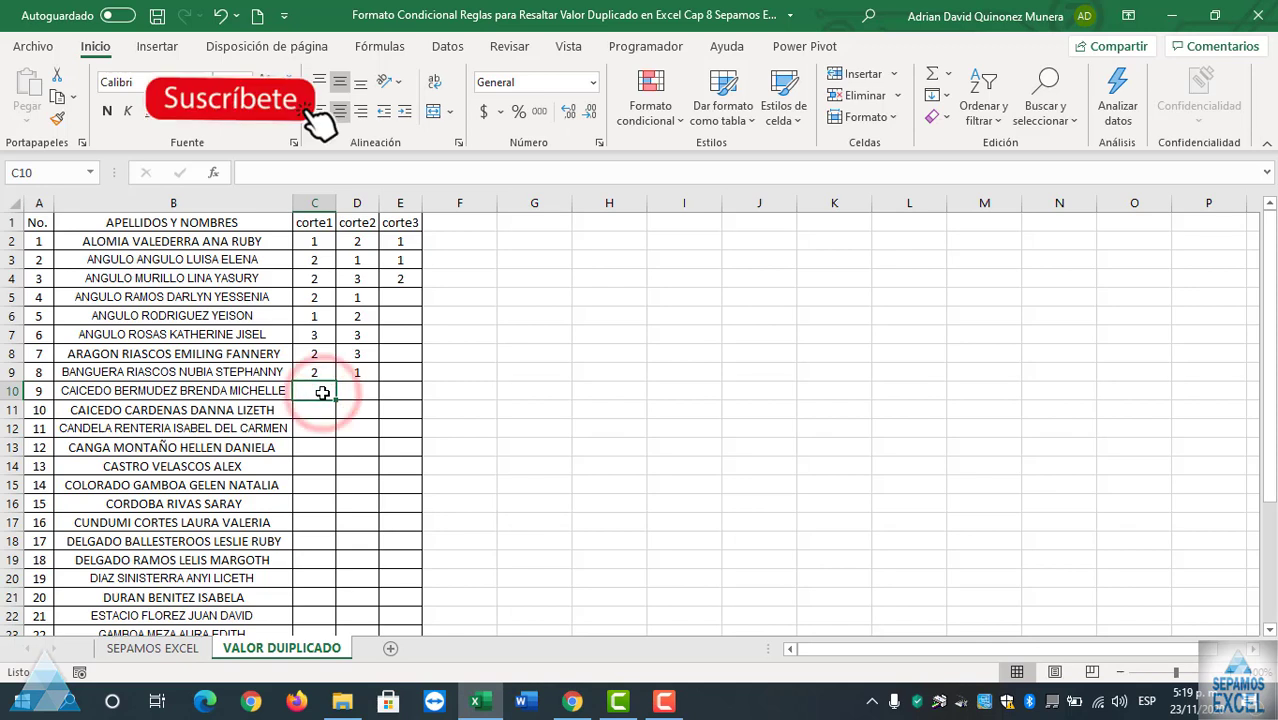
pyautogui.write('1')
pyautogui.press('Return')
pyautogui.write('2')
pyautogui.press('Return')
pyautogui.write('3')
pyautogui.press('Return')
pyautogui.write('2')
pyautogui.press('Return')
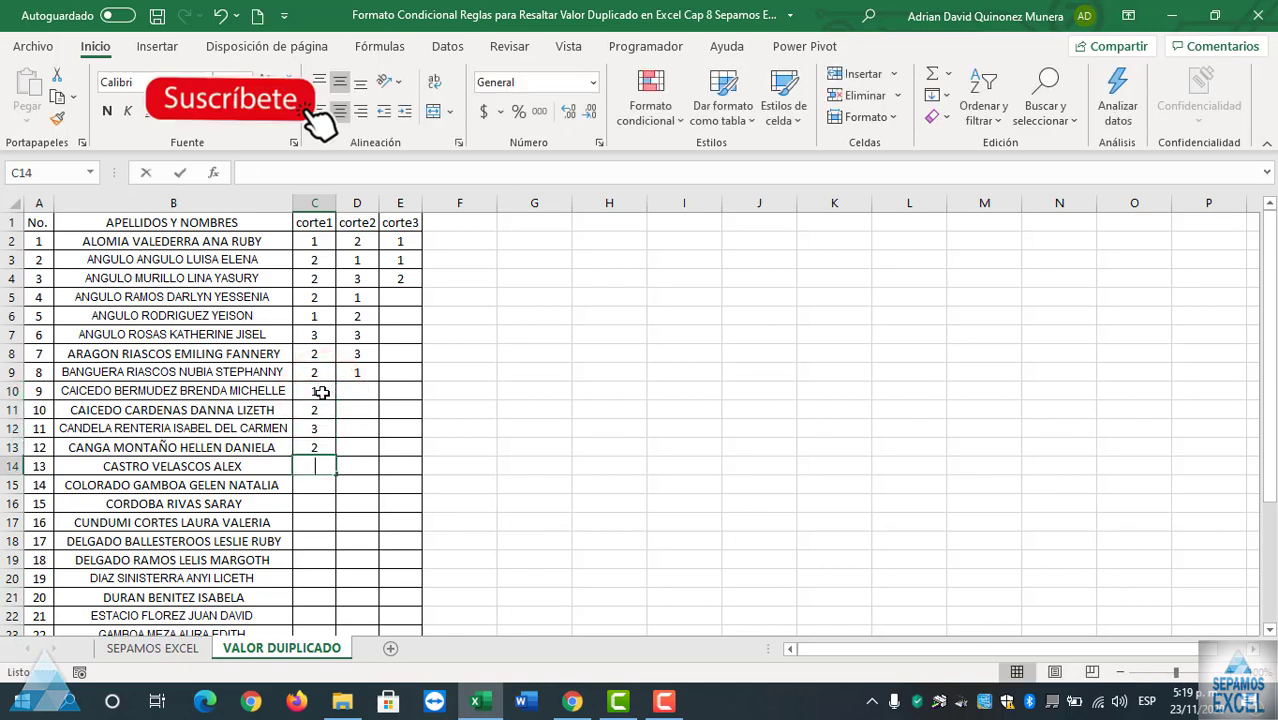
pyautogui.write('13')
pyautogui.press('Return')
pyautogui.write('2')
pyautogui.press('Return')
# - Correct C14 to 2 and continue corte1 grades 1, 2, 2, 3 through C21
pyautogui.press('Up')
pyautogui.press('Up')
pyautogui.write('2')
pyautogui.press('Return')
pyautogui.press('Return')
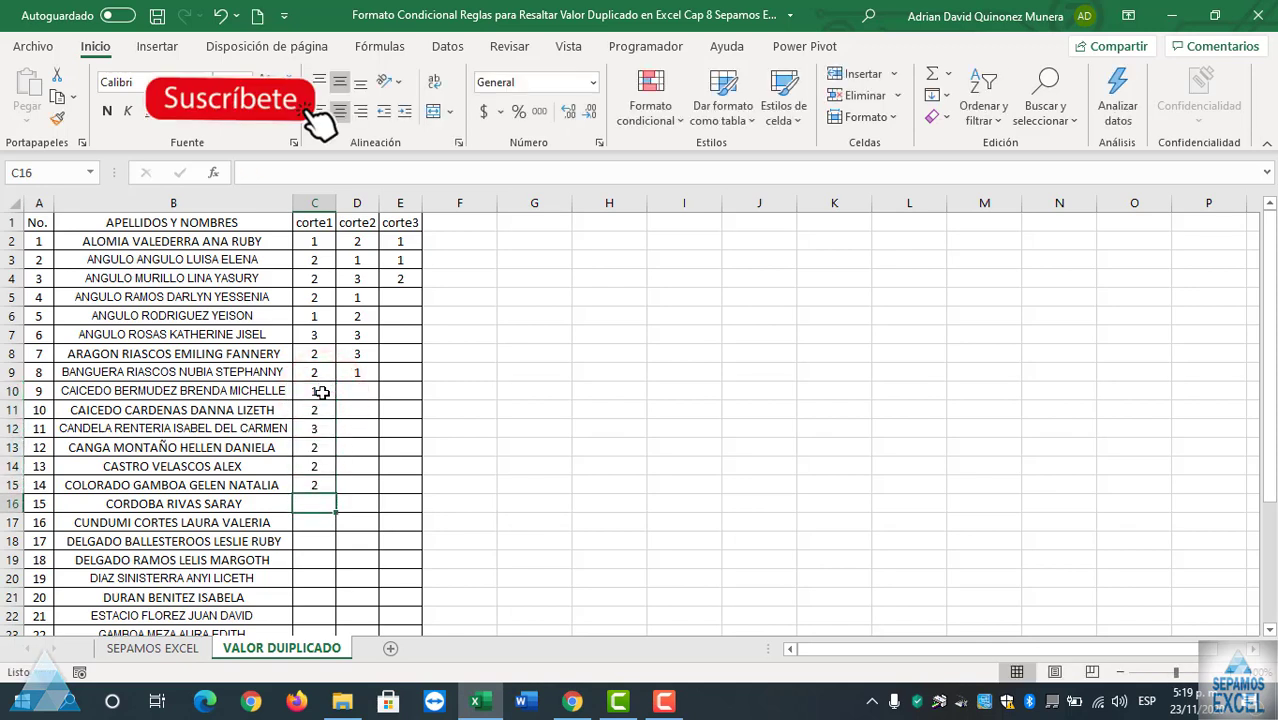
pyautogui.write('3')
pyautogui.press('Return')
pyautogui.write('1')
pyautogui.press('Return')
pyautogui.write('2')
pyautogui.press('Return')
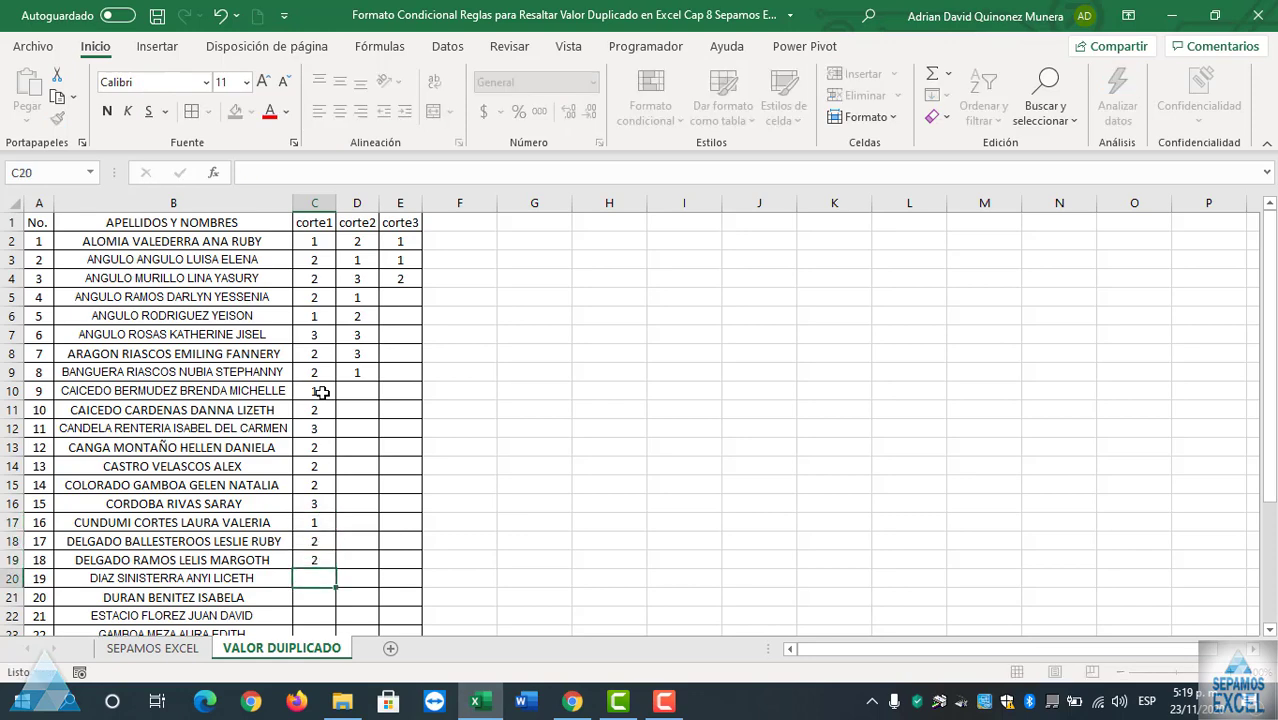
pyautogui.write('2')
pyautogui.press('Left')
pyautogui.press('Right')
pyautogui.write('3')
pyautogui.press('Return')
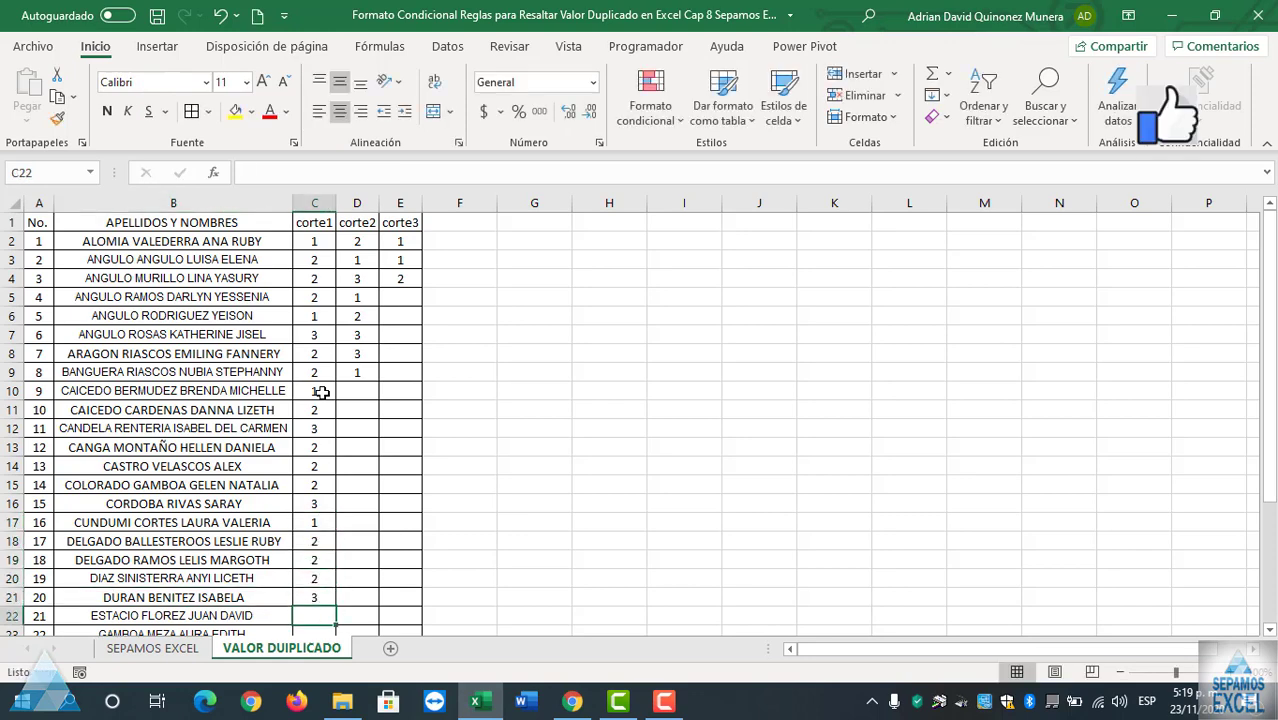
pyautogui.press('Up')
pyautogui.press('Up')
# - Enter corte1 grades 2, 2, 3 starting at C22
pyautogui.scroll(-2, 321, 392)
pyautogui.scroll(-1, 325, 400)
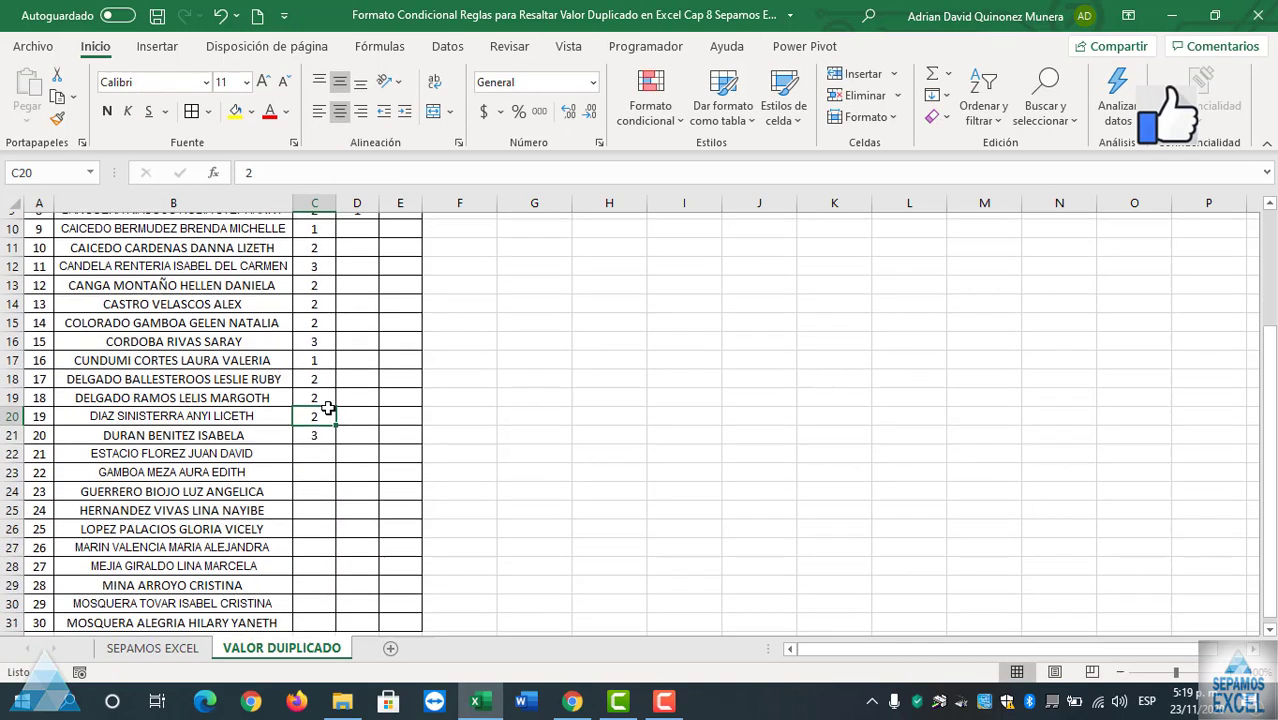
pyautogui.click(318, 443)
pyautogui.write('2')
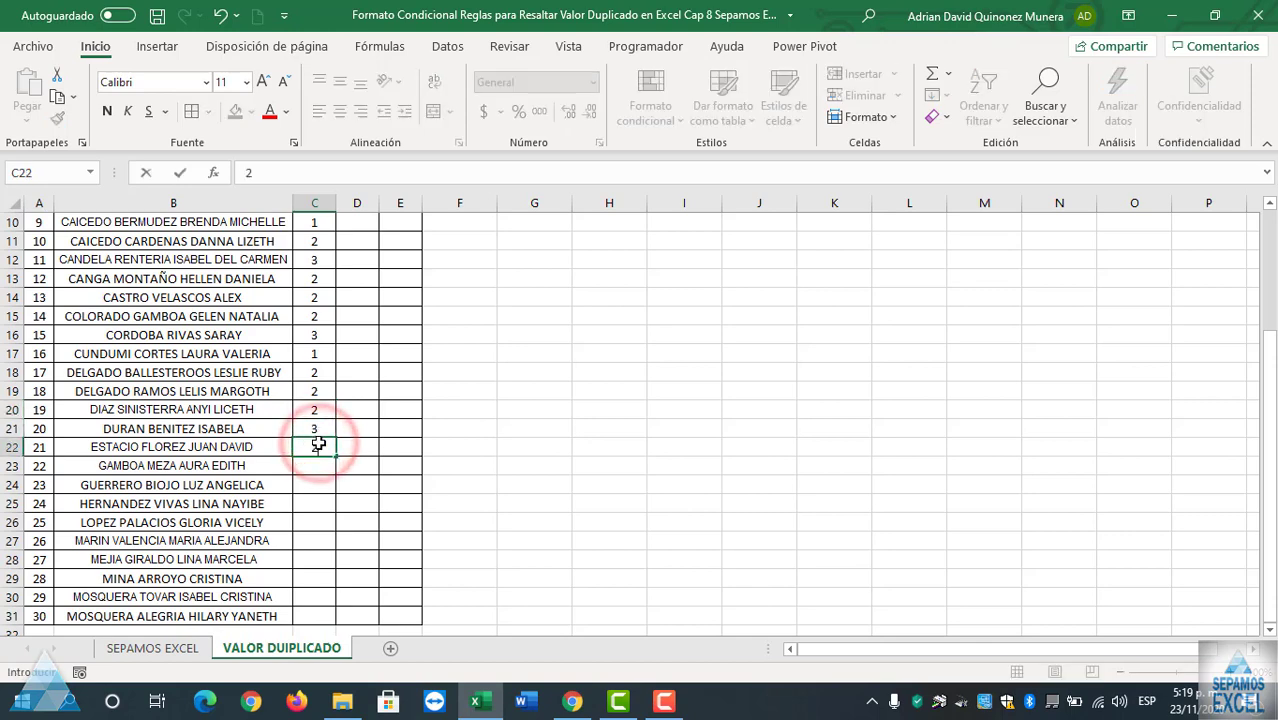
pyautogui.press('Return')
pyautogui.write('2')
pyautogui.press('Return')
# - Finish column C with the remaining corte1 grades 1, 3, 2, 2
pyautogui.write('2')
pyautogui.press('Return')
pyautogui.write('3')
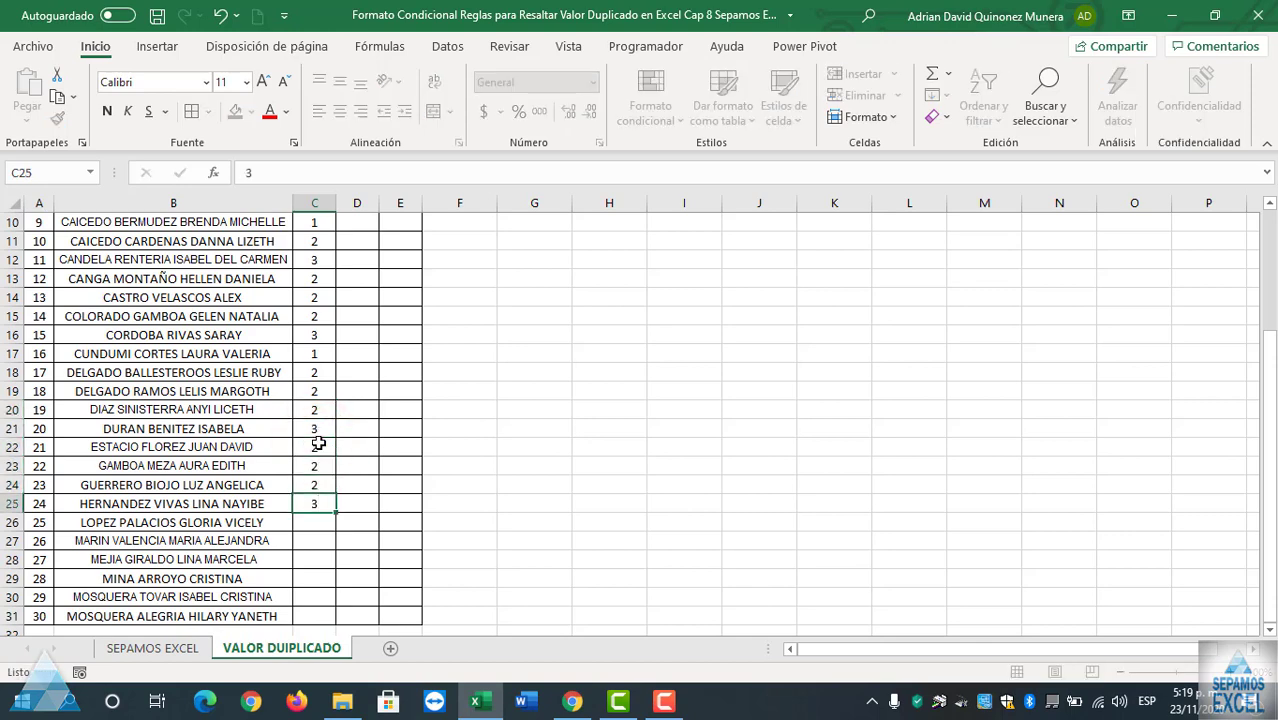
pyautogui.press('Return')
pyautogui.write('1')
pyautogui.press('Return')
pyautogui.write('22')
pyautogui.press('Return')
pyautogui.write('3')
pyautogui.press('Return')
pyautogui.write('2')
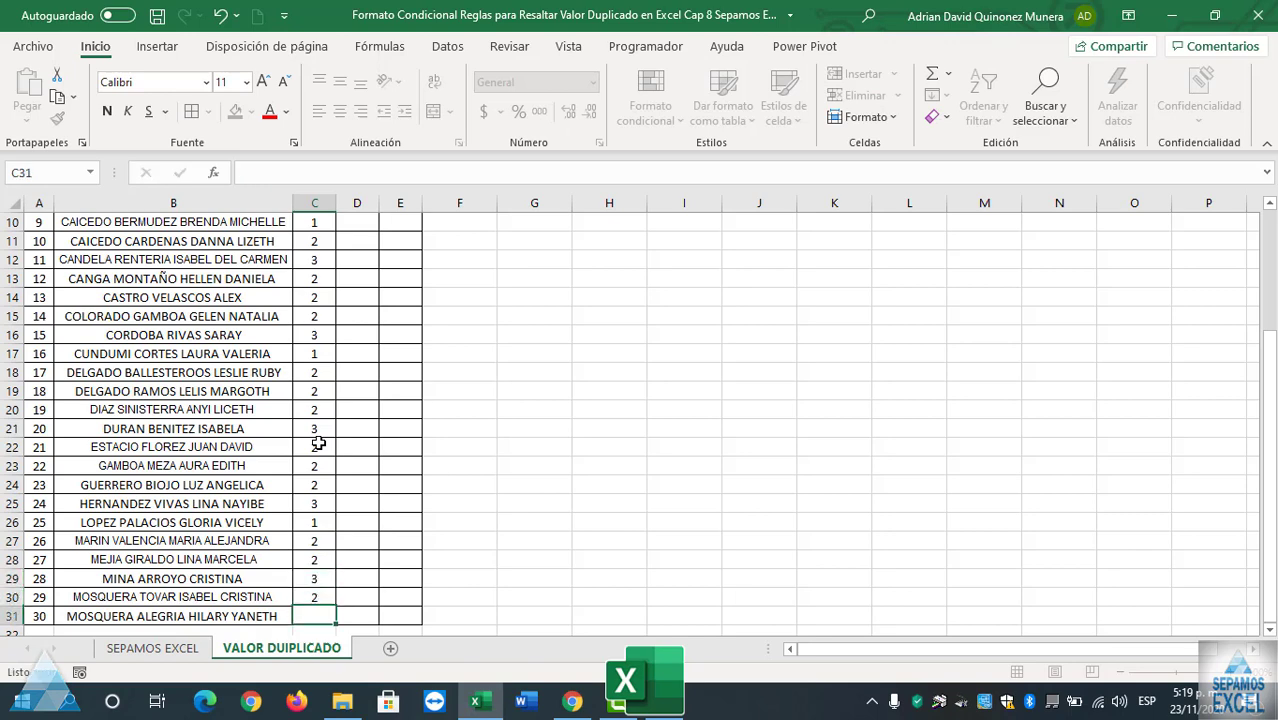
pyautogui.press('Return')
pyautogui.write('2')
pyautogui.press('Up')
pyautogui.press('Right')
pyautogui.press('Up')
pyautogui.press('Up')
pyautogui.scroll(3, 318, 443)
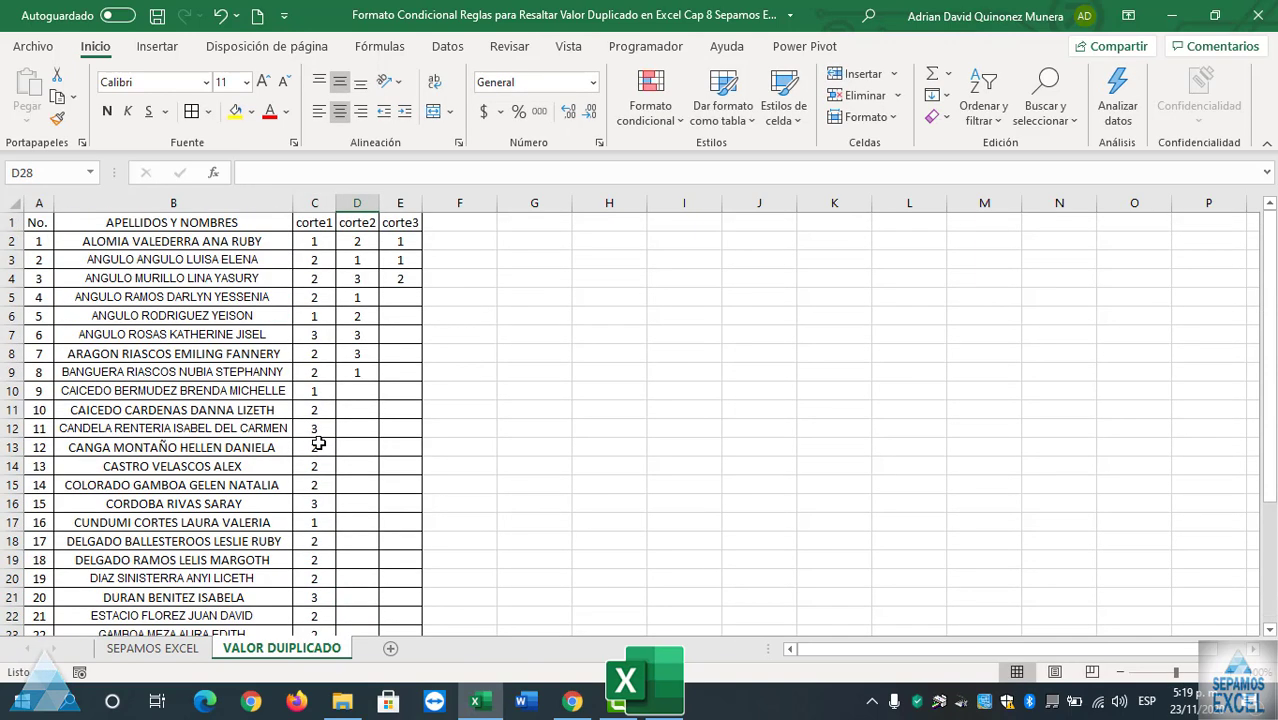
# - Enter corte2 grades 1, 2, 3, 2, 1 starting at D10
pyautogui.click(362, 386)
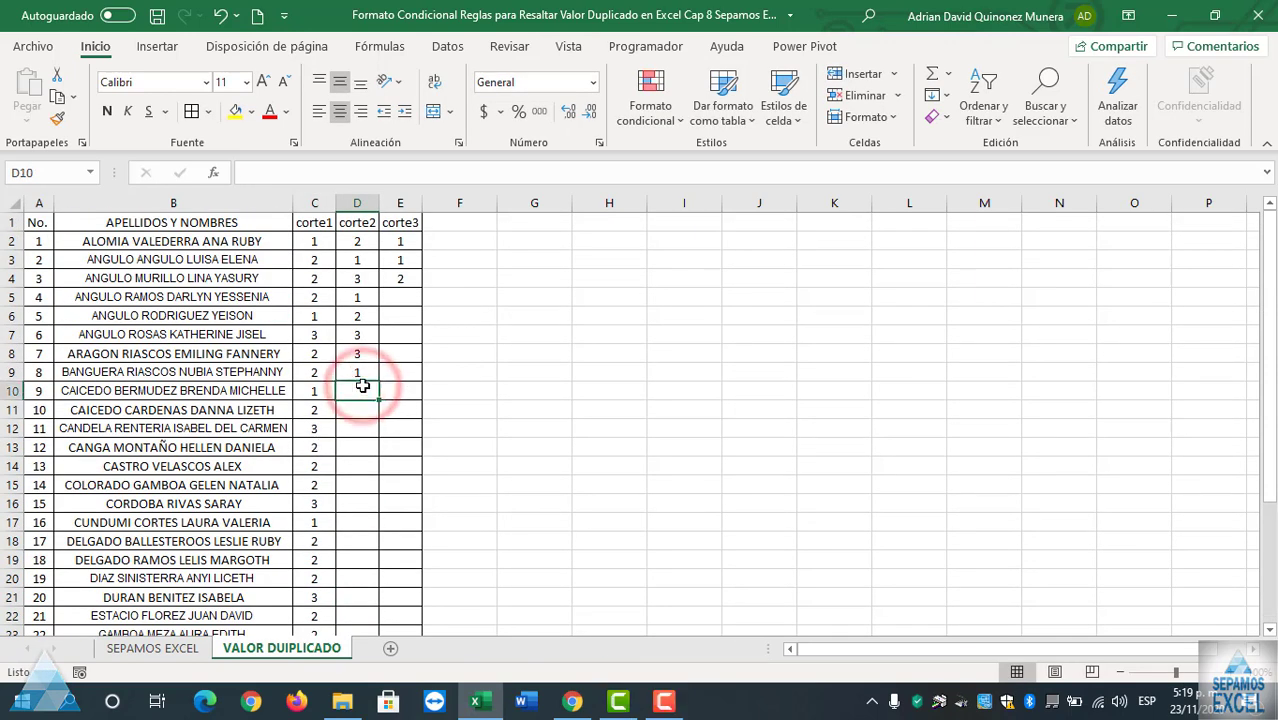
pyautogui.write('1')
pyautogui.press('Return')
pyautogui.write('2')
pyautogui.press('Return')
pyautogui.write('3')
pyautogui.press('Return')
pyautogui.write('2')
pyautogui.press('Return')
pyautogui.write('1')
pyautogui.press('Return')
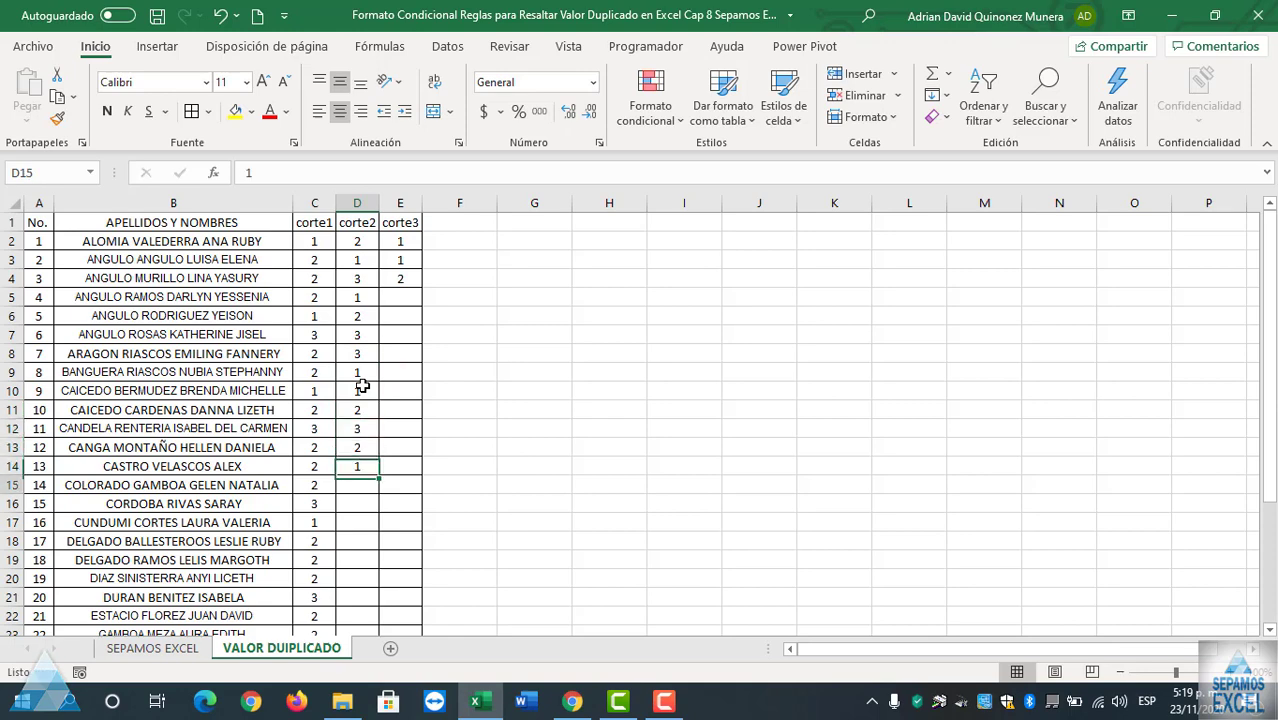
# - Enter the remaining corte2 grades (1 1 1 3 1 3, 3 2 2 2 1 1, 1 1) down to row 31
pyautogui.write('1 1 1 ')
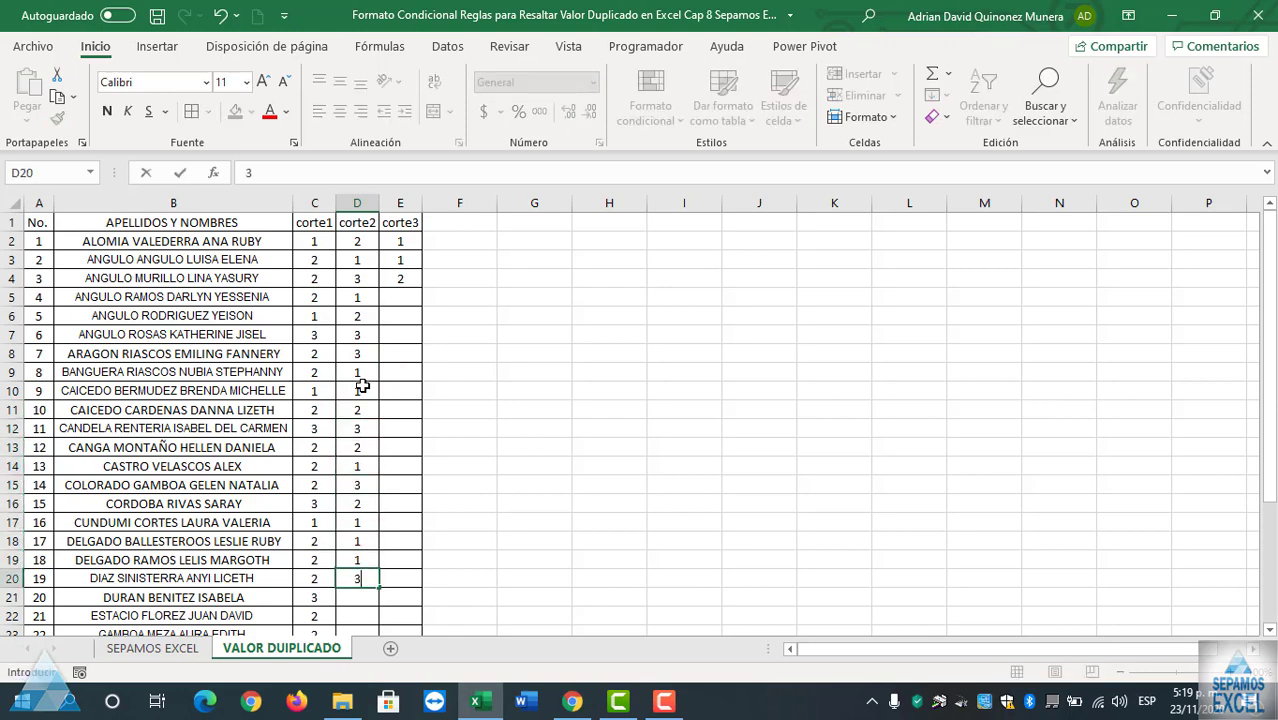
pyautogui.write('3 1 3')
pyautogui.scroll(-1, 395, 402)
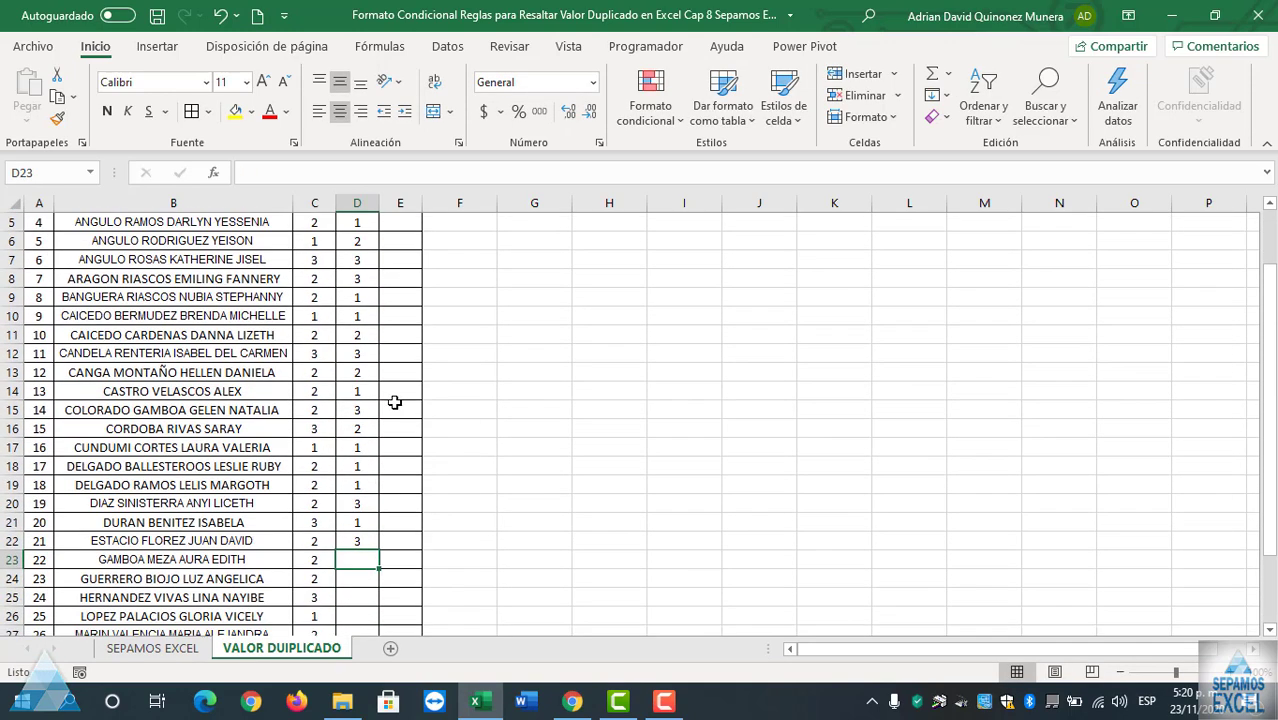
pyautogui.write('3 2 2 2 ')
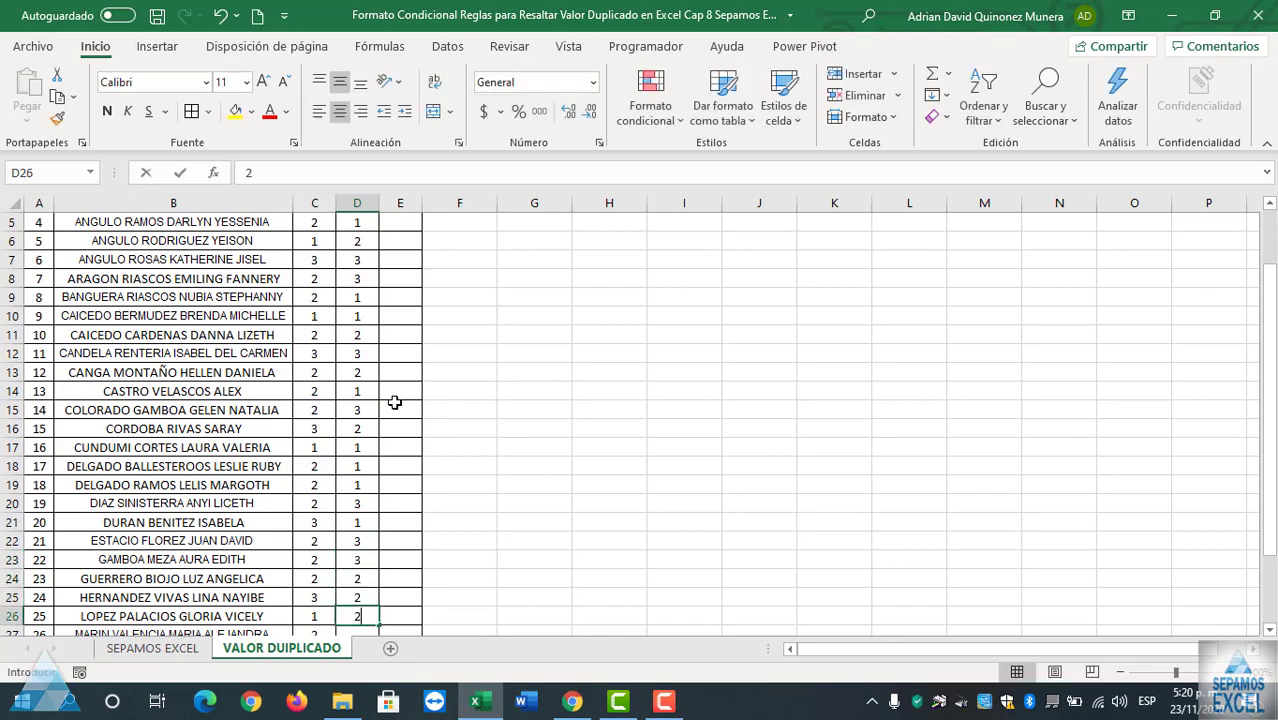
pyautogui.write('1 1')
pyautogui.press('Return')
pyautogui.write('1 ')
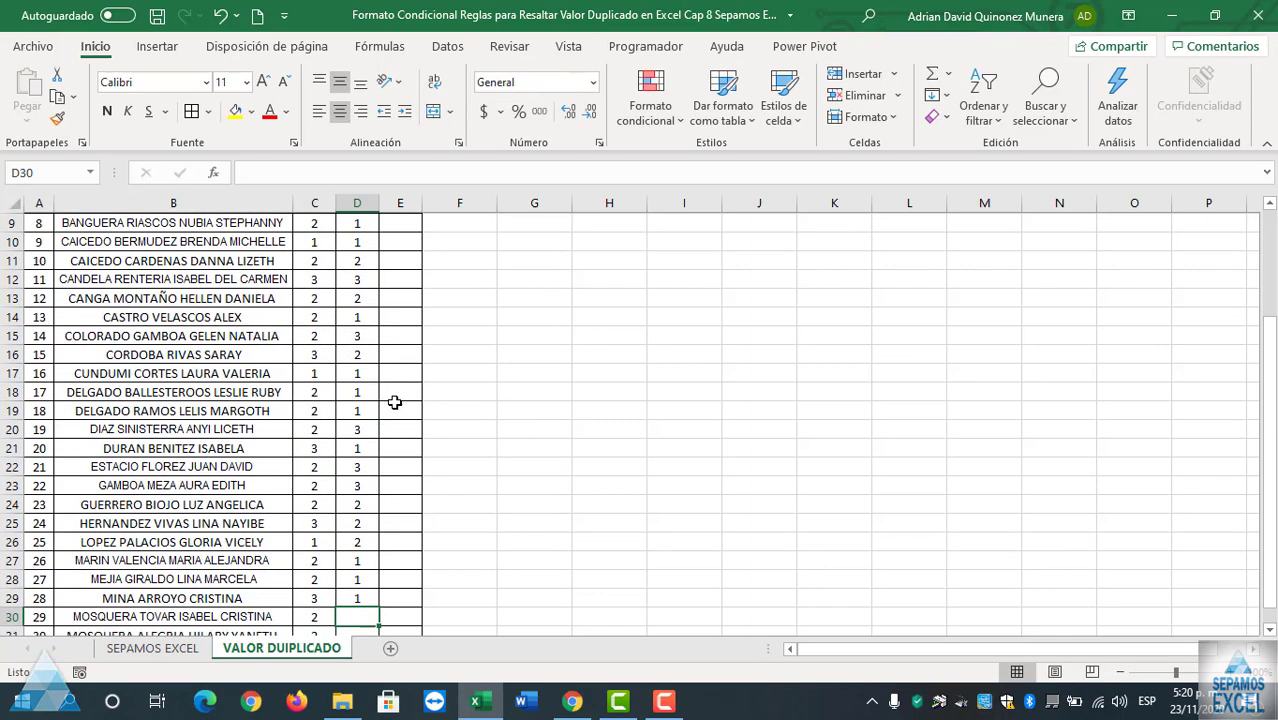
pyautogui.write('1')
pyautogui.press('Return')
pyautogui.press('Up')
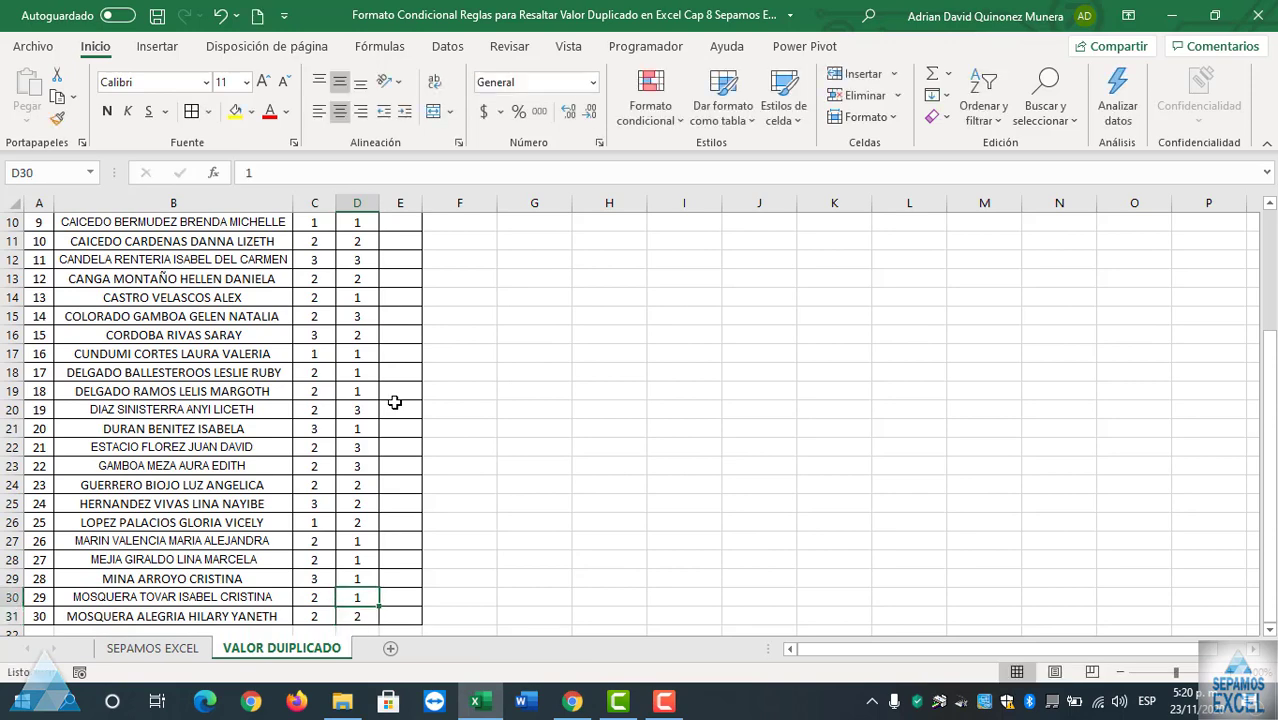
pyautogui.scroll(3, 395, 402)
pyautogui.click(401, 295)
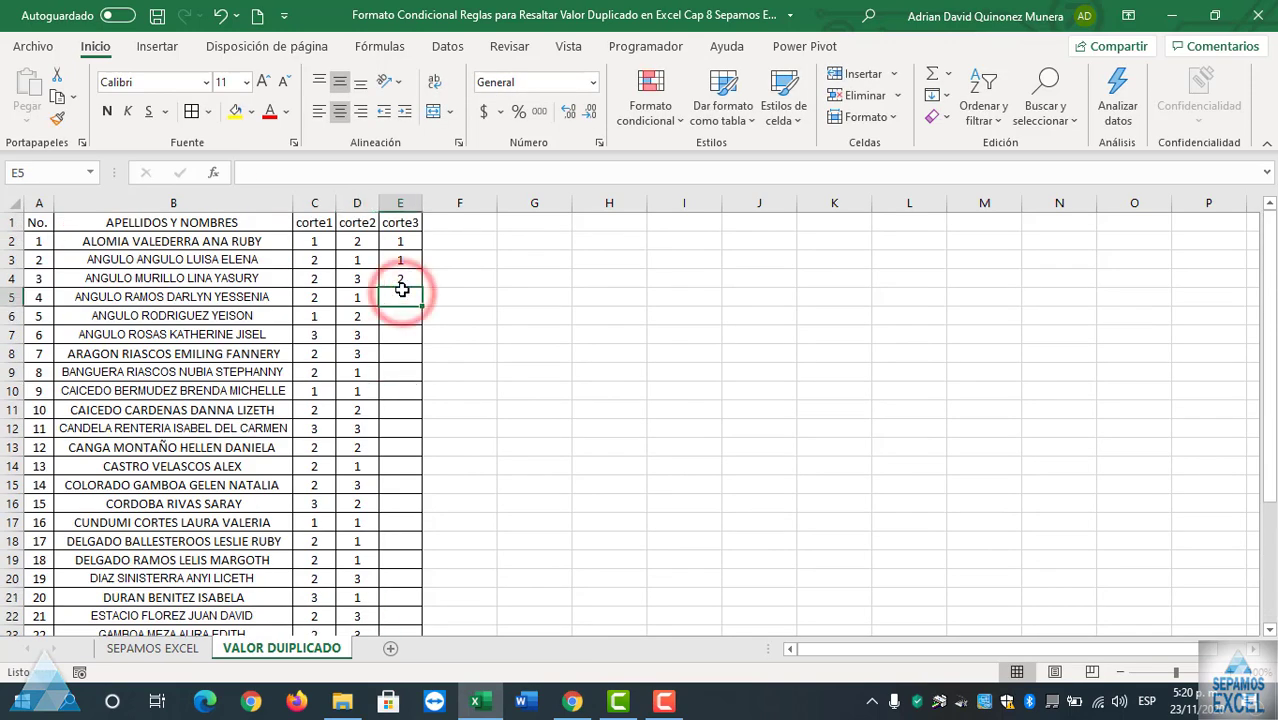
pyautogui.write('3 2 1 ')
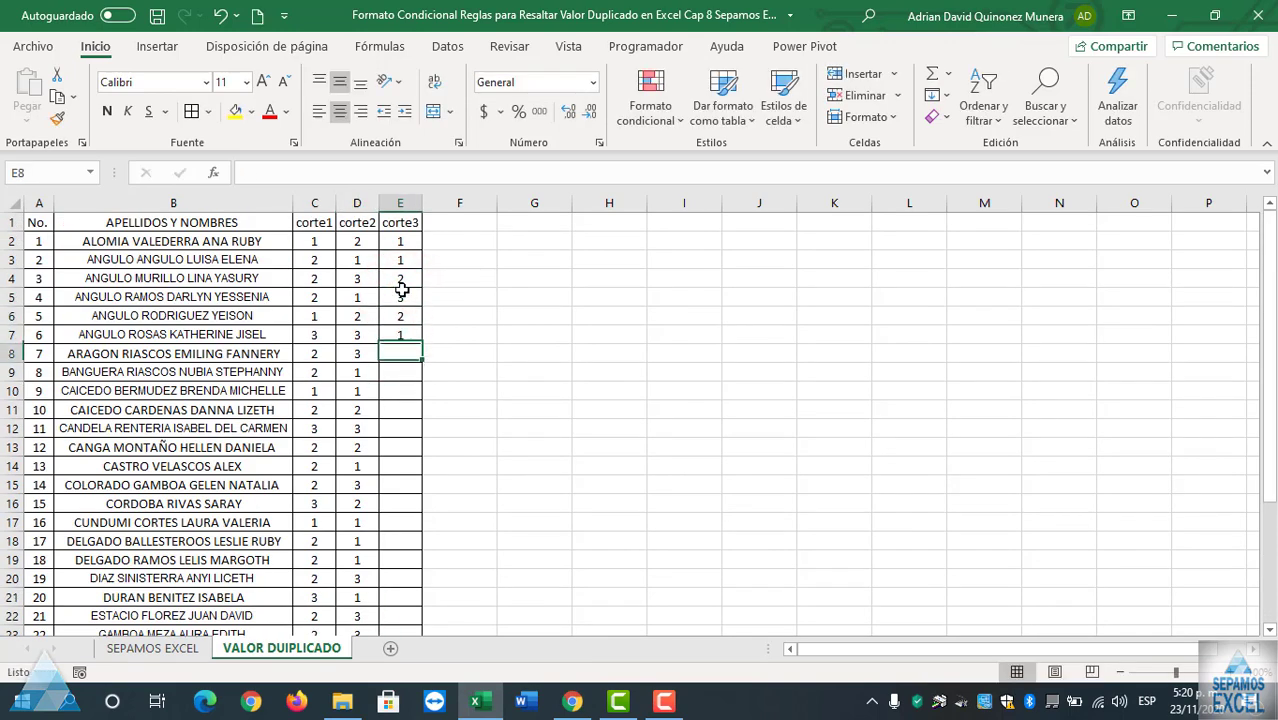
pyautogui.write('3 1 1 2 3')
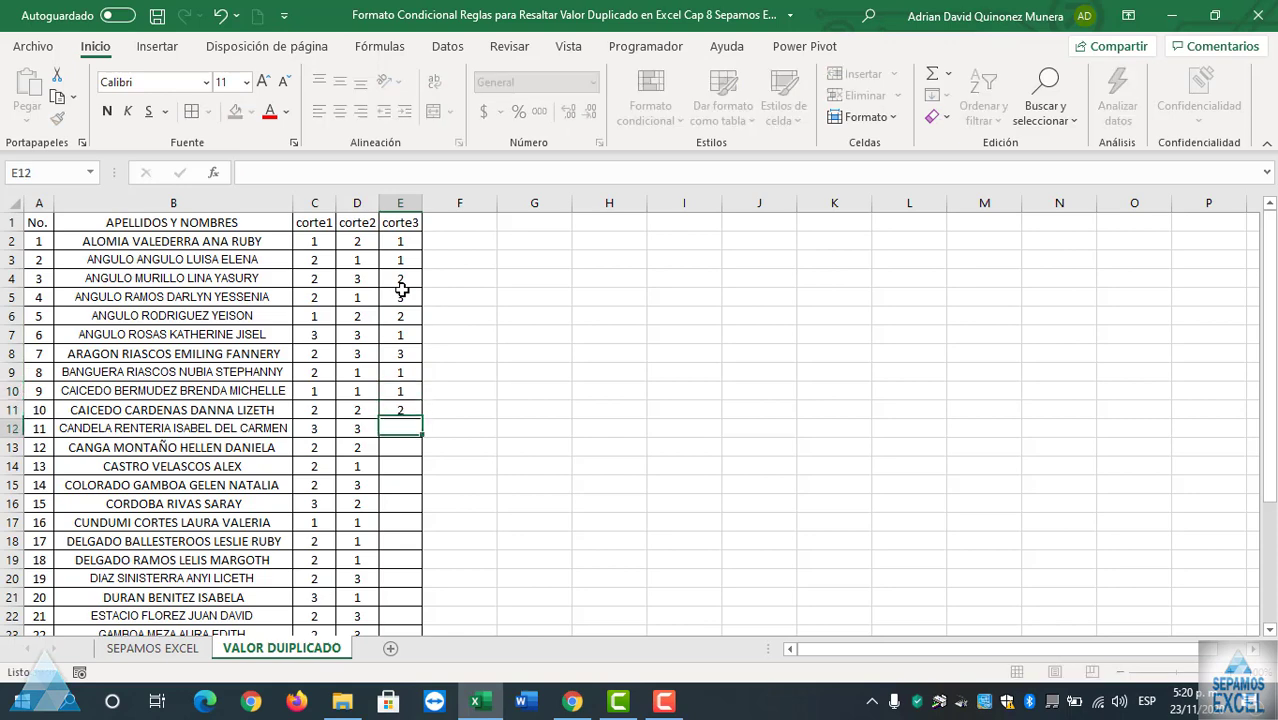
pyautogui.write(' 1 2')
pyautogui.press('Up')
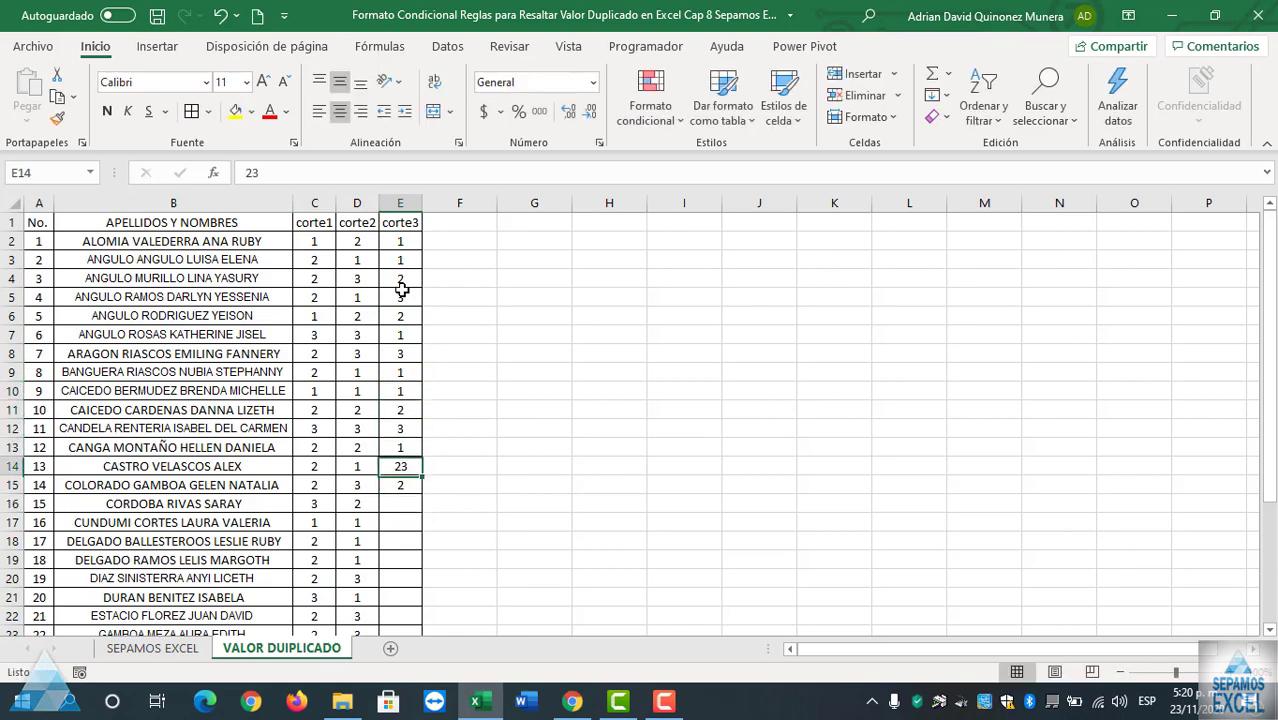
pyautogui.write('3')
pyautogui.press('Down')
pyautogui.press('Down')
pyautogui.press('Down')
# - Add the next corte3 grades 2, 3, 1, 2, 3 down through E21
pyautogui.press('Up')
pyautogui.write('2')
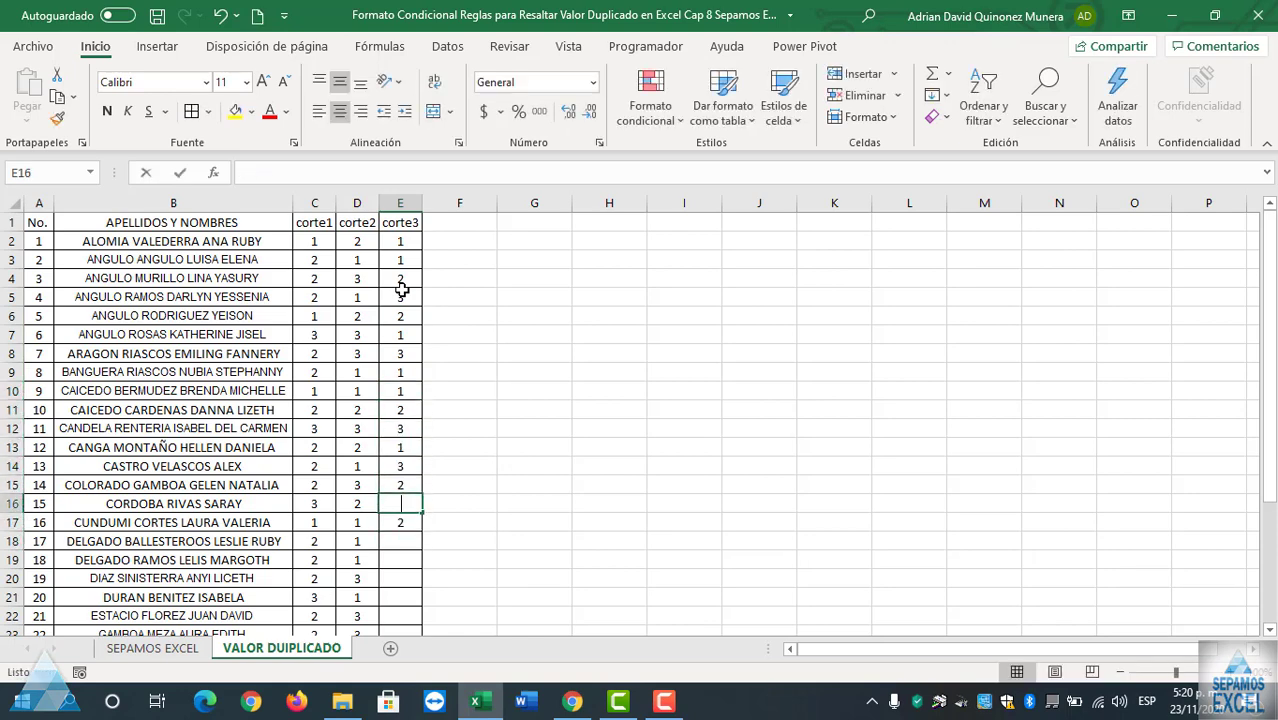
pyautogui.press('Down')
pyautogui.press('Down')
pyautogui.write('3')
pyautogui.press('Down')
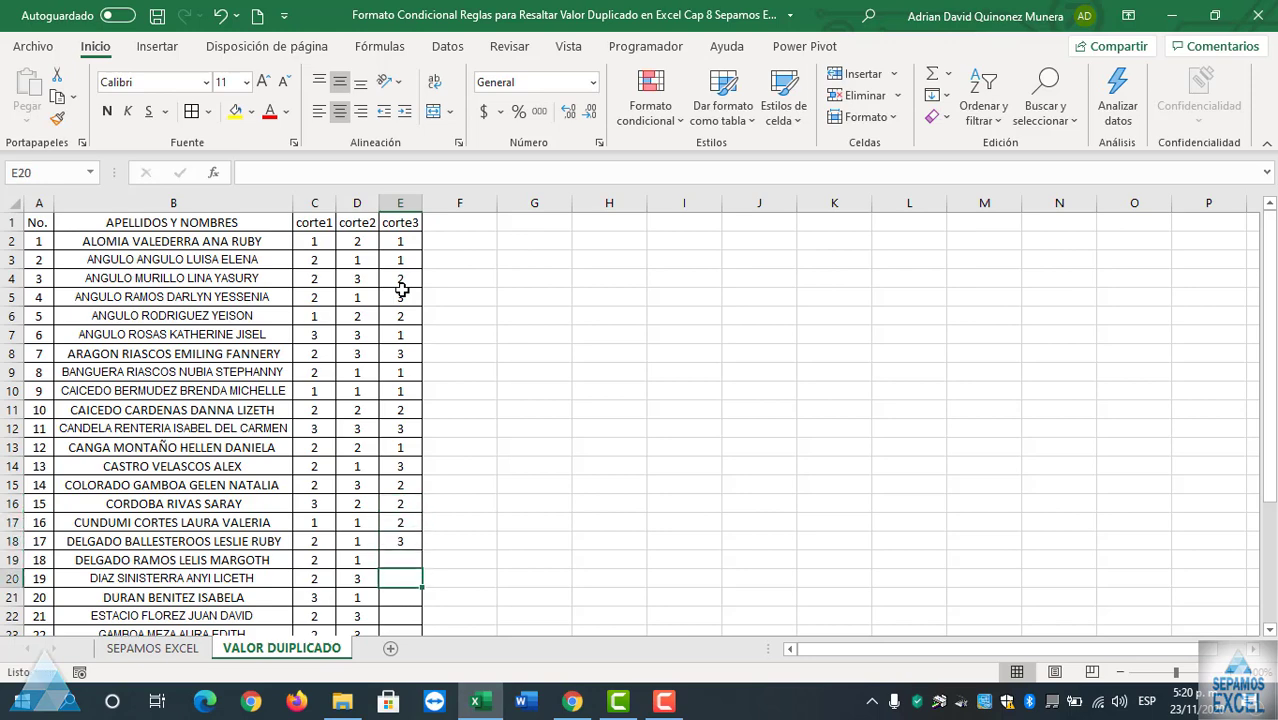
pyautogui.scroll(-2, 509, 288)
pyautogui.scroll(-1, 509, 288)
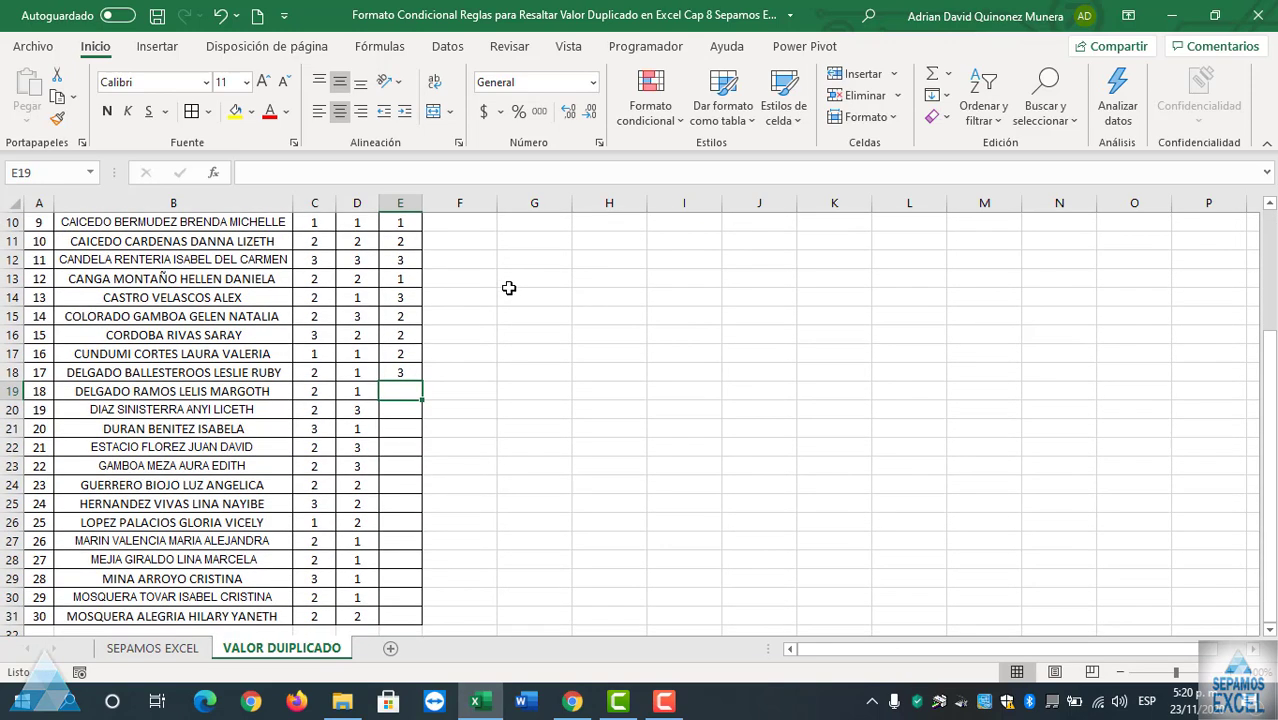
pyautogui.write('1')
pyautogui.press('Return')
pyautogui.write('2')
pyautogui.press('Return')
pyautogui.write('3')
pyautogui.press('Return')
# - Finish the corte3 column with grades 2, 2, 2, 2, 1, 2, 2 to the last student
pyautogui.write('2')
pyautogui.press('Return')
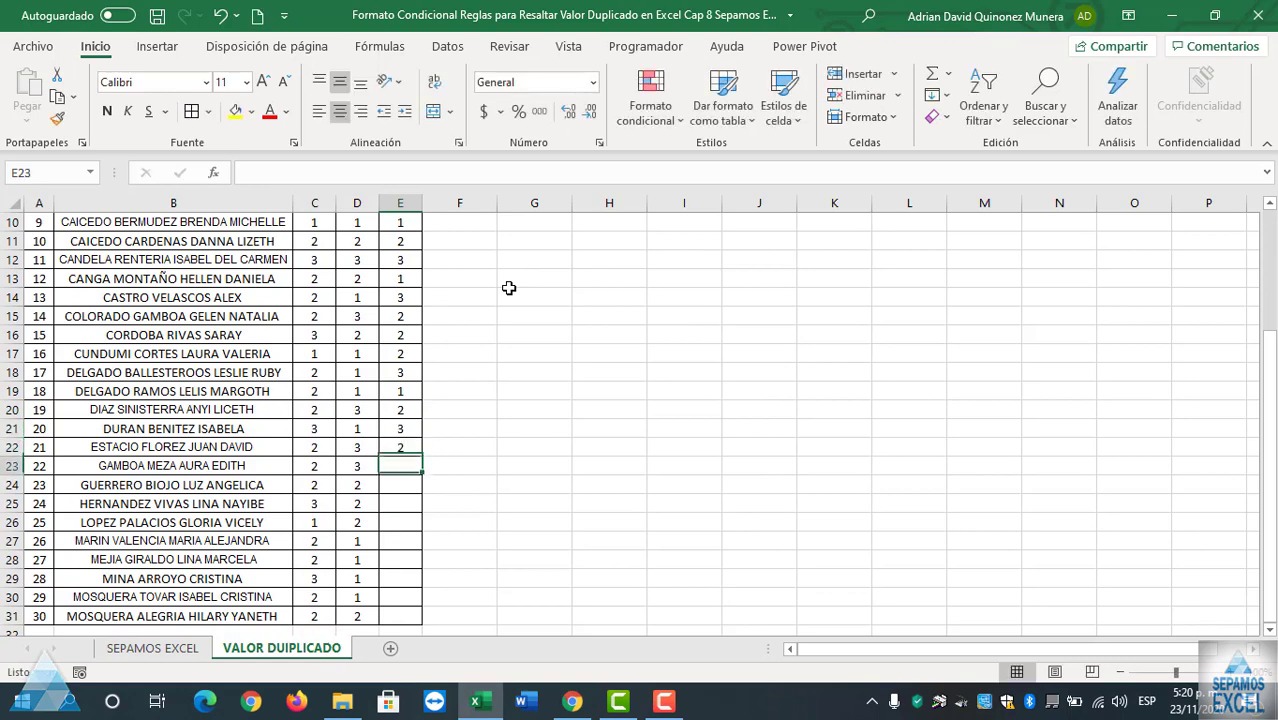
pyautogui.press('Return')
pyautogui.write('2')
pyautogui.press('Return')
pyautogui.write('2')
pyautogui.press('Return')
pyautogui.write('2')
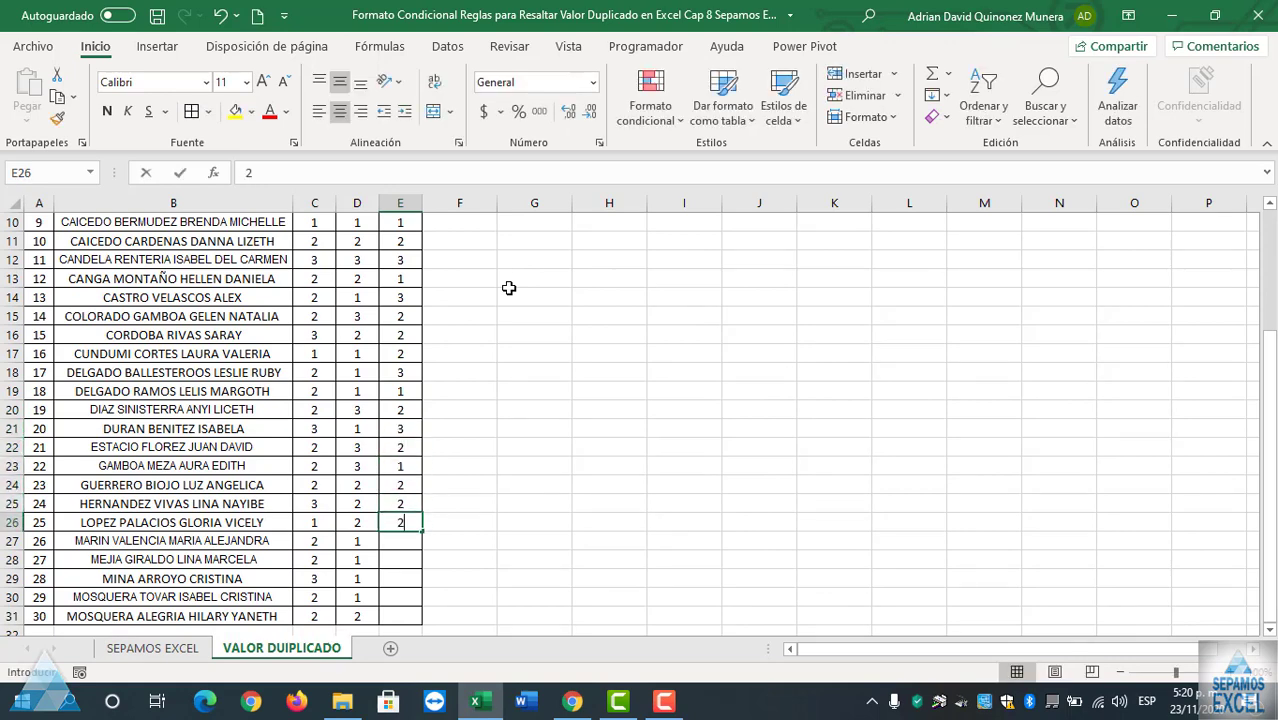
pyautogui.press('Return')
pyautogui.write('1')
pyautogui.press('Return')
pyautogui.write('2')
pyautogui.press('Return')
pyautogui.write('2')
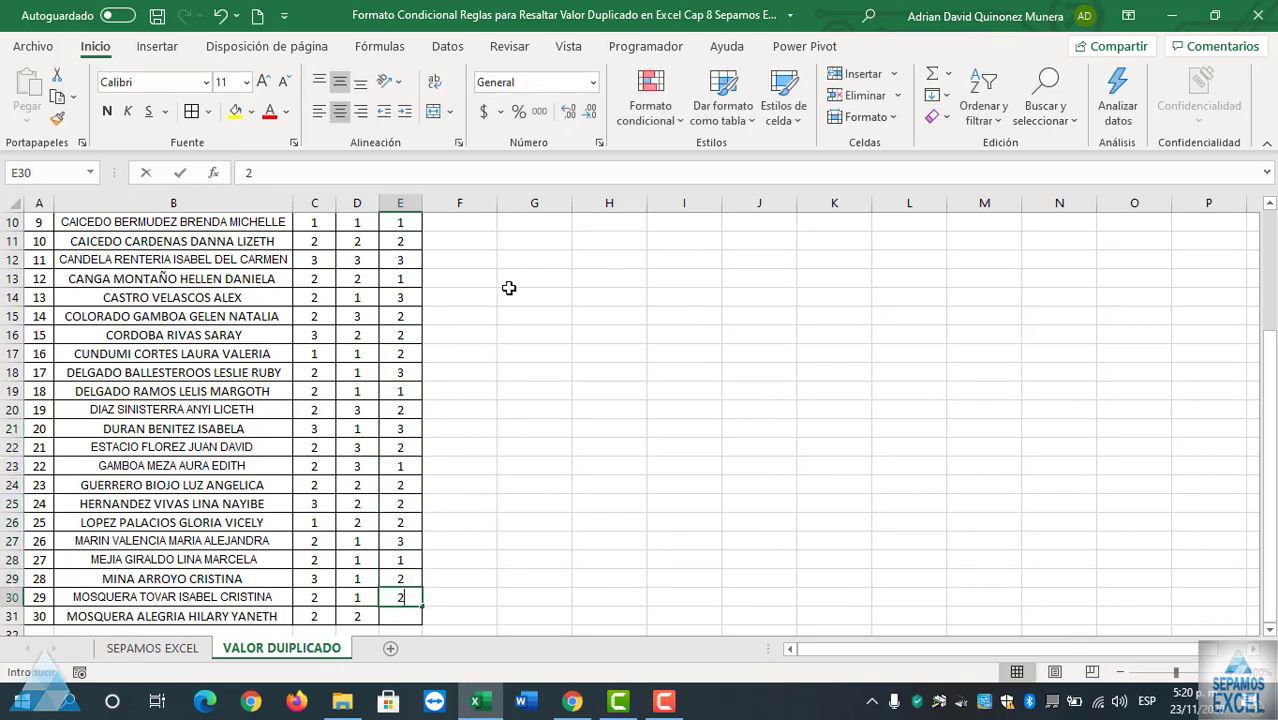
pyautogui.press('Return')
pyautogui.press('Up')
pyautogui.scroll(3, 505, 288)
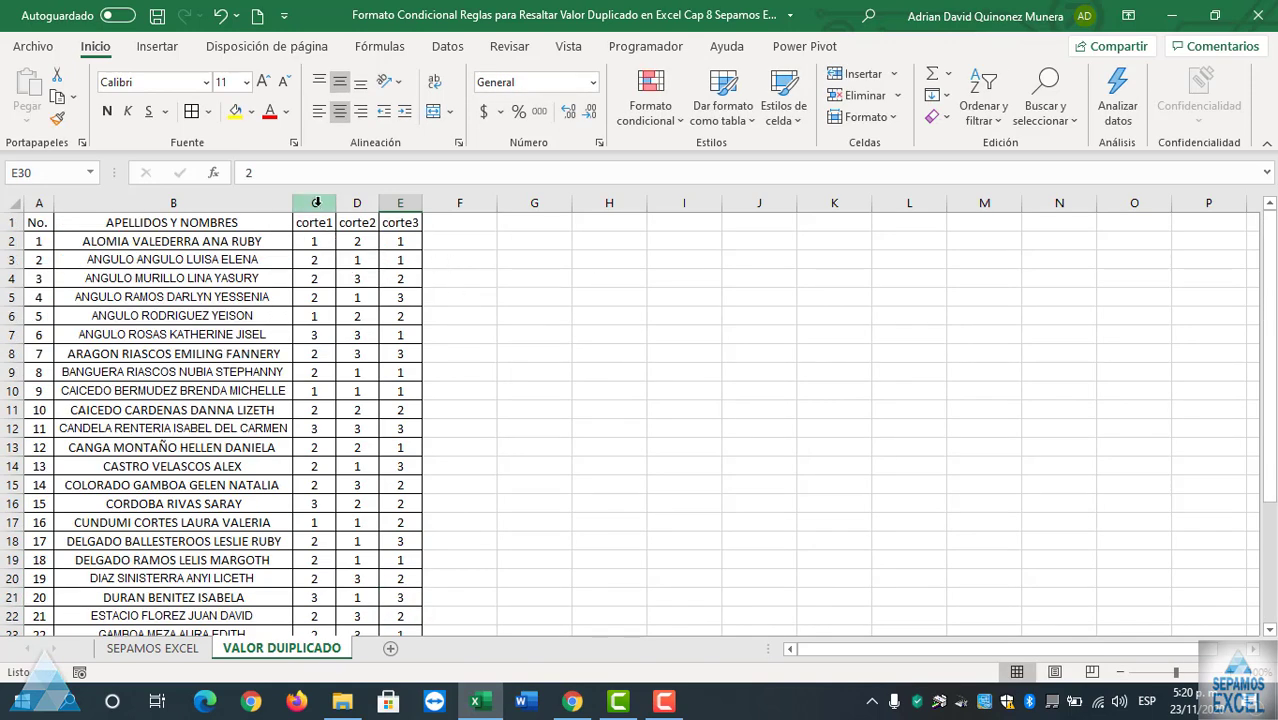
# - Select the grade range C2:E31 covering corte1 to corte3
pyautogui.moveTo(316, 203); pyautogui.dragTo(407, 204)
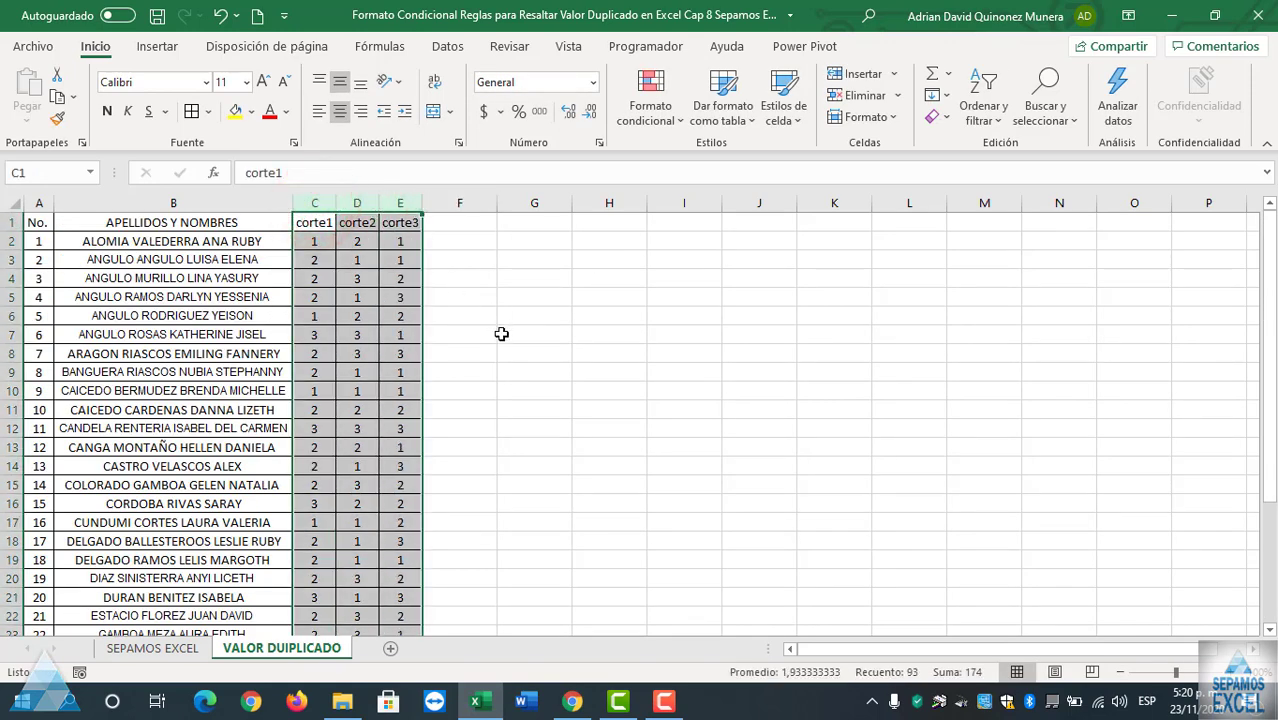
pyautogui.scroll(-8, 501, 334)
pyautogui.scroll(7, 501, 334)
pyautogui.scroll(1, 501, 334)
pyautogui.click(575, 388)
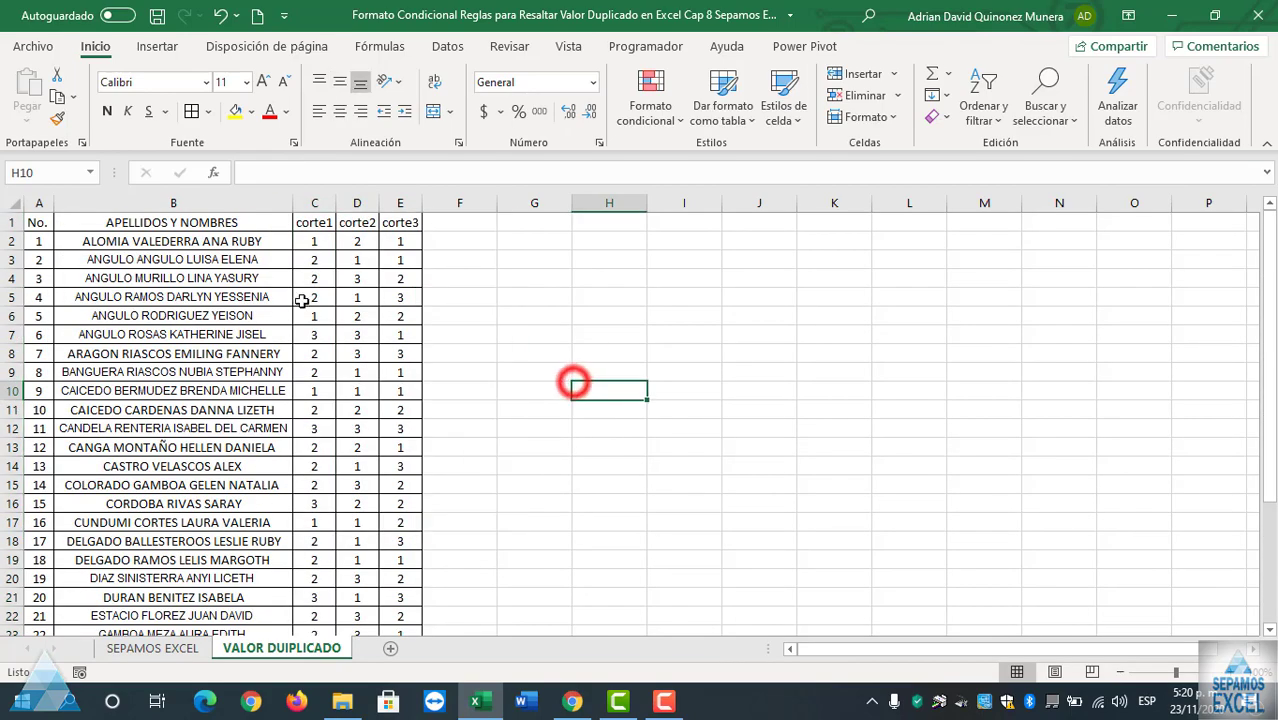
pyautogui.moveTo(312, 242)
pyautogui.mouseDown()
pyautogui.moveTo(395, 664)
pyautogui.moveTo(397, 559)
pyautogui.mouseUp()
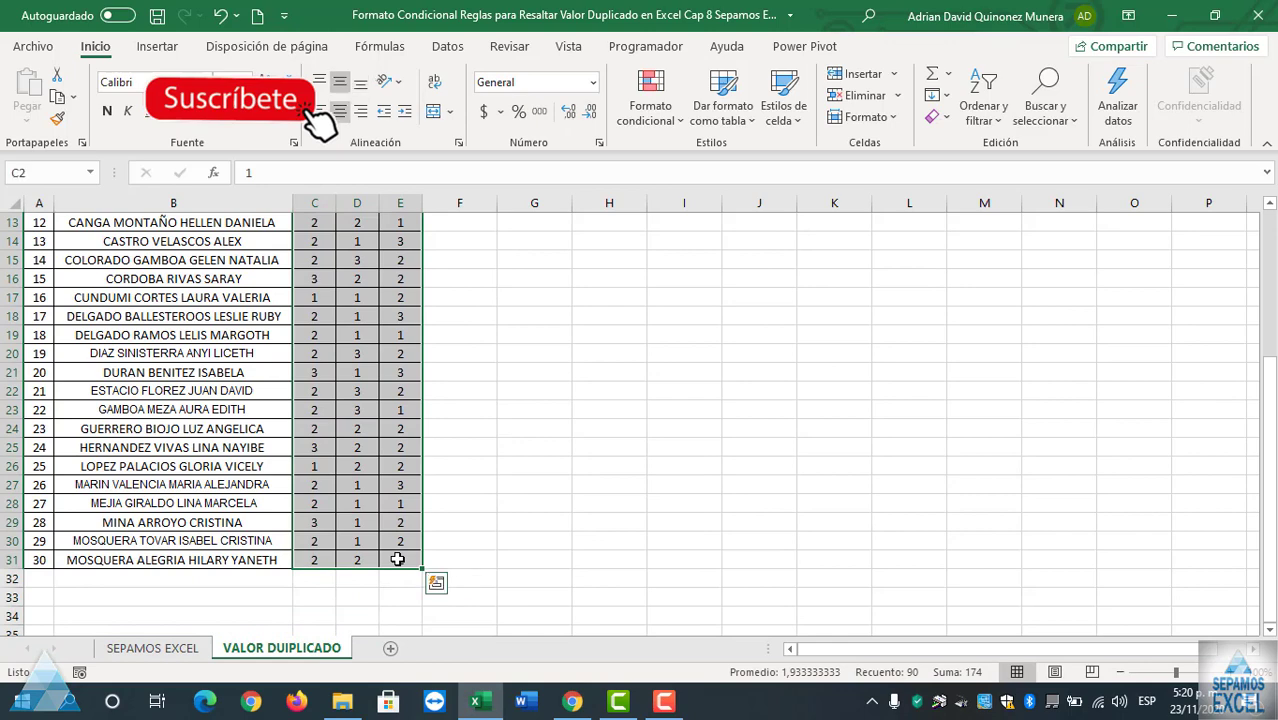
# - Add a Duplicate Values rule set to Únicos with yellow fill and dark yellow text
pyautogui.click(651, 118)
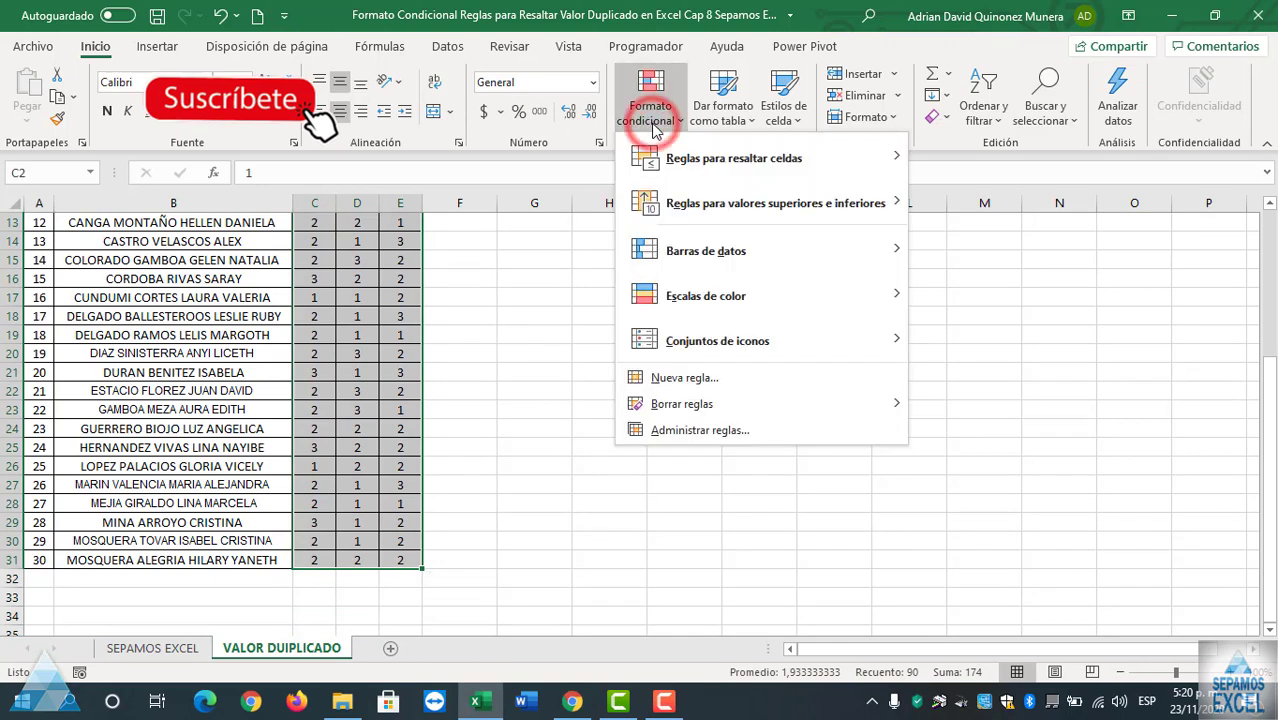
pyautogui.moveTo(733, 158)
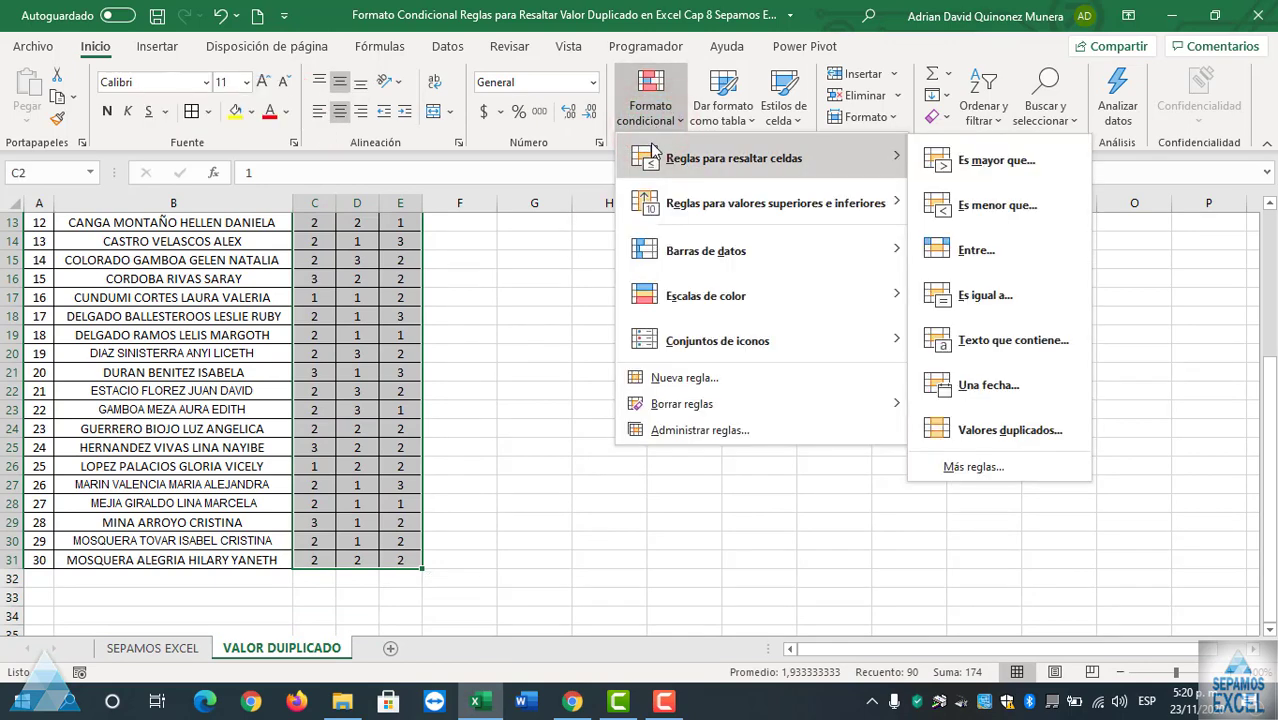
pyautogui.click(960, 430)
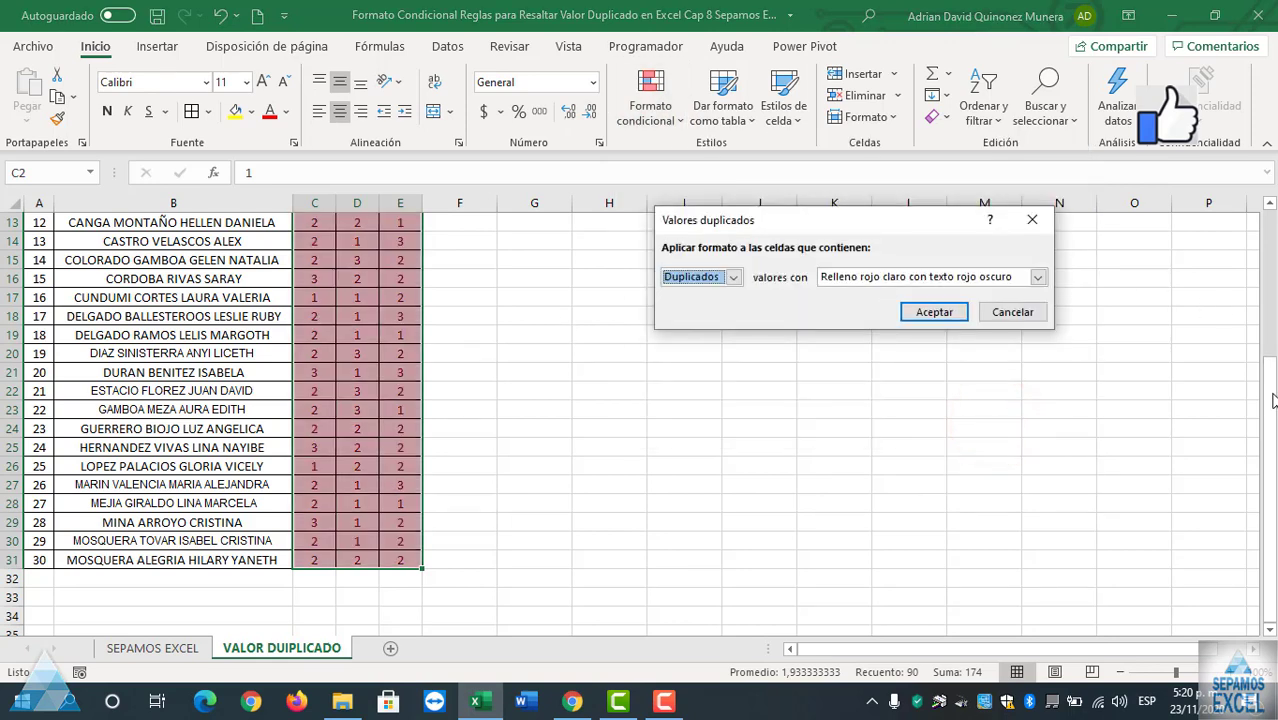
pyautogui.click(1037, 277)
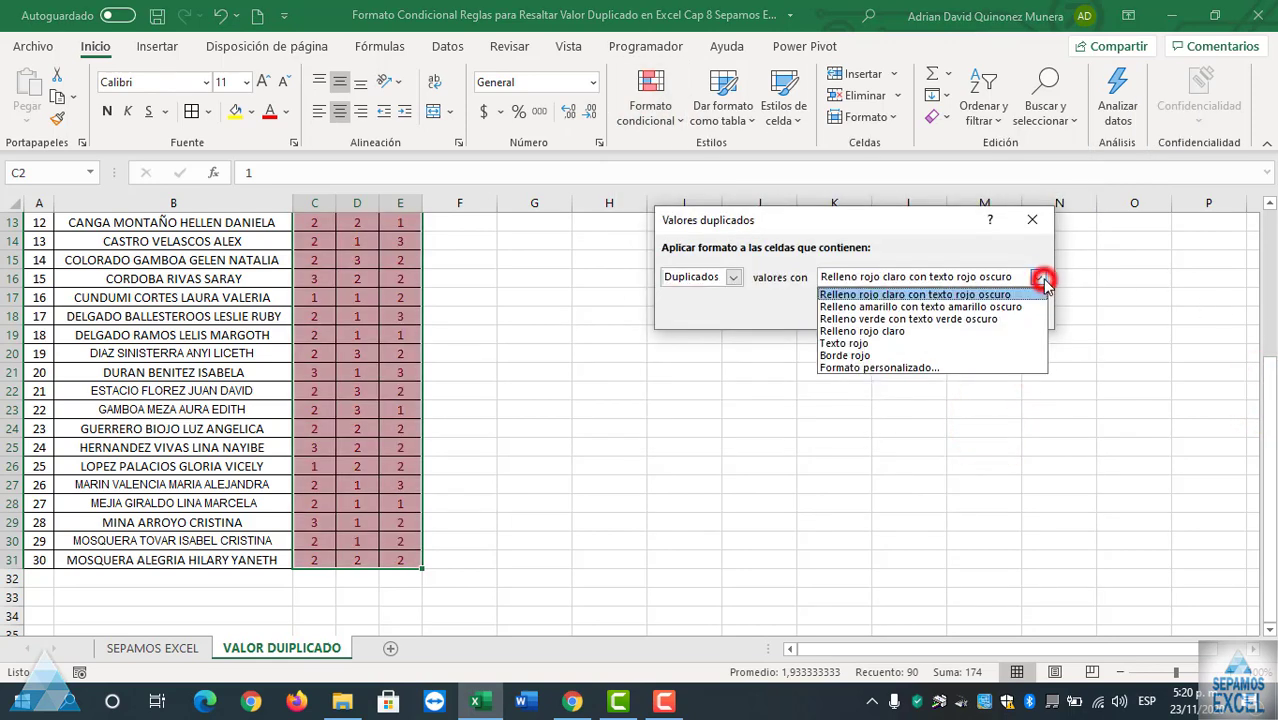
pyautogui.click(900, 306)
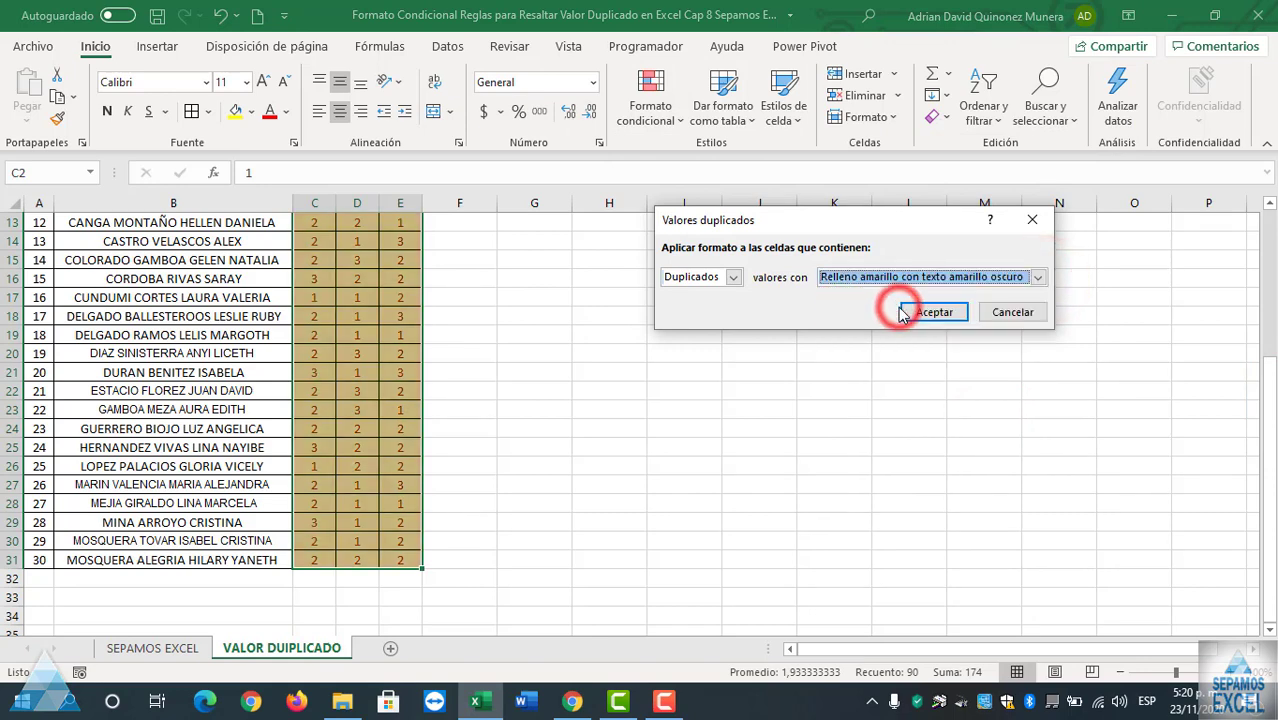
pyautogui.click(731, 277)
pyautogui.click(682, 306)
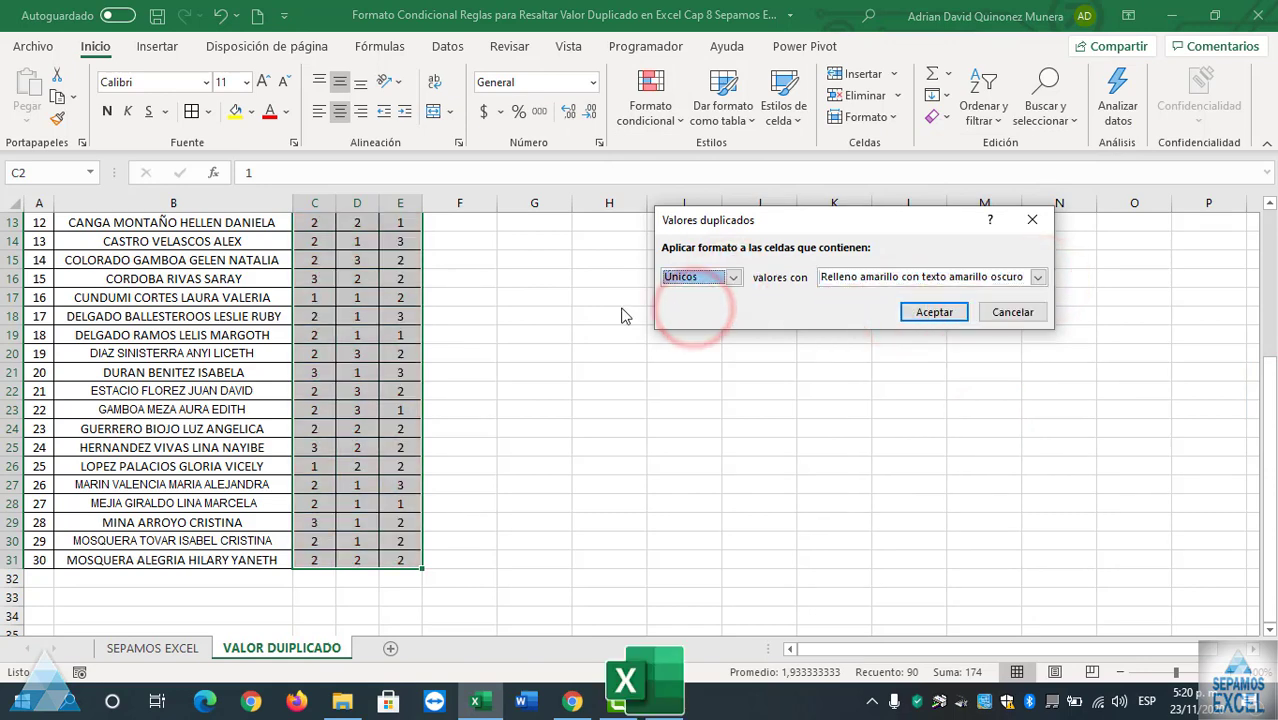
pyautogui.click(934, 312)
pyautogui.scroll(4, 680, 340)
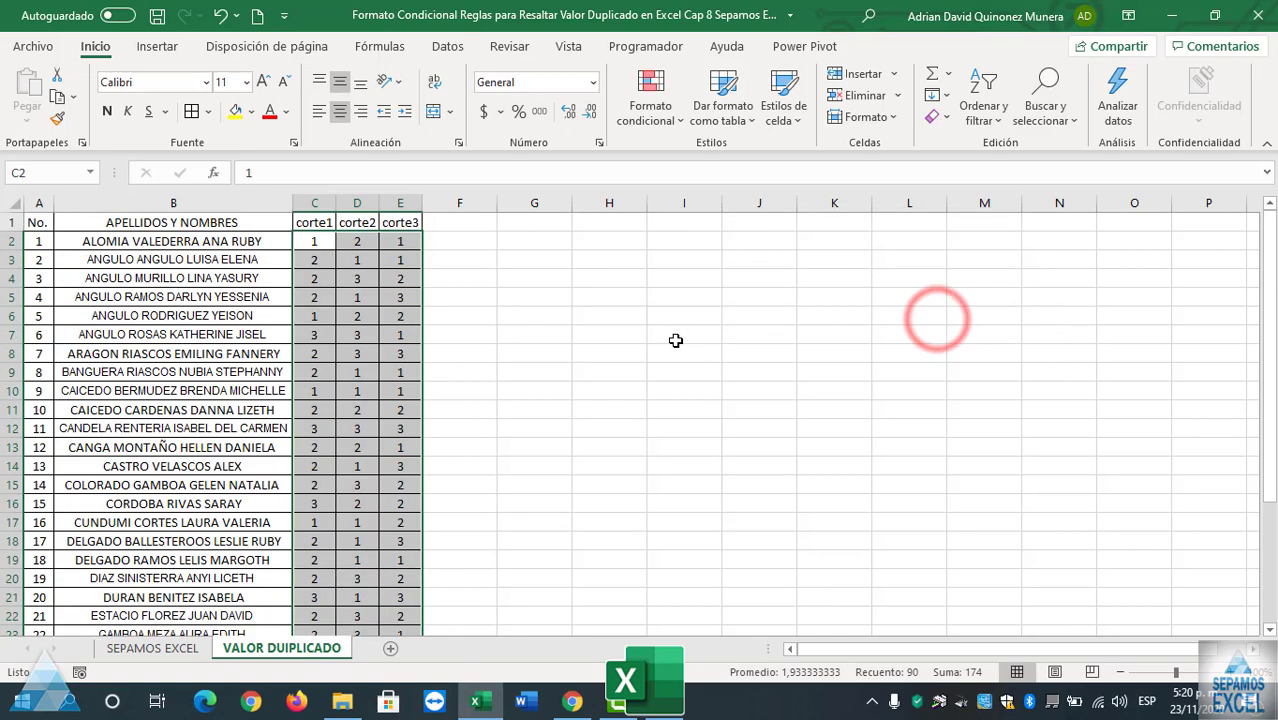
pyautogui.click(676, 341)
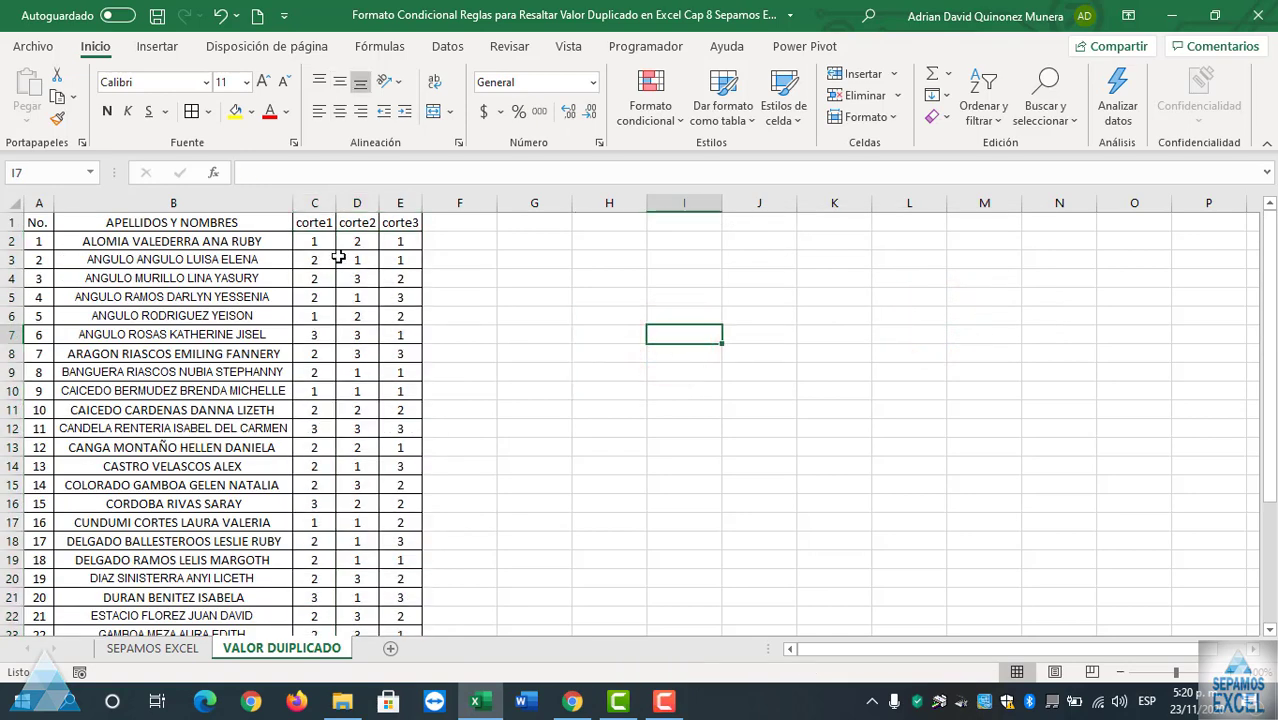
pyautogui.click(311, 241)
# - Enter test grades 4 in C2, 5 in C7 and 6 in C5
pyautogui.write('4')
pyautogui.press('Tab')
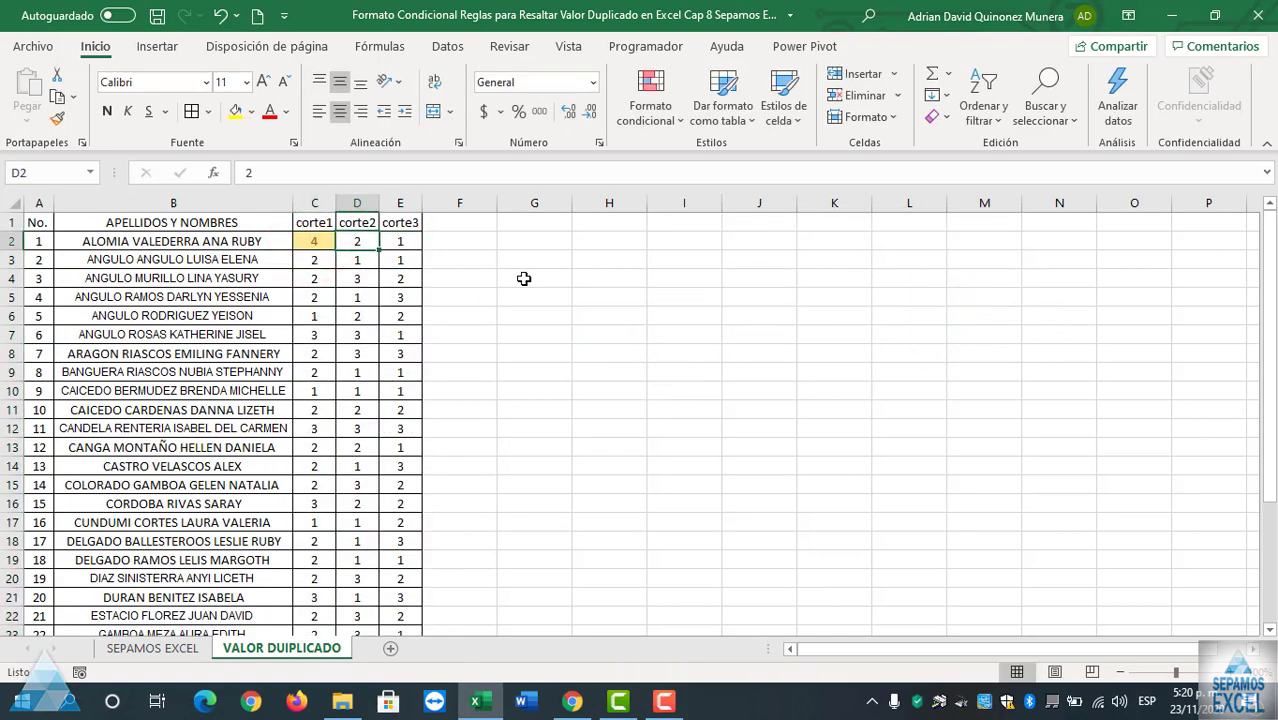
pyautogui.press('Down')
pyautogui.press('Down')
pyautogui.press('Down')
pyautogui.press('Down')
pyautogui.press('Right')
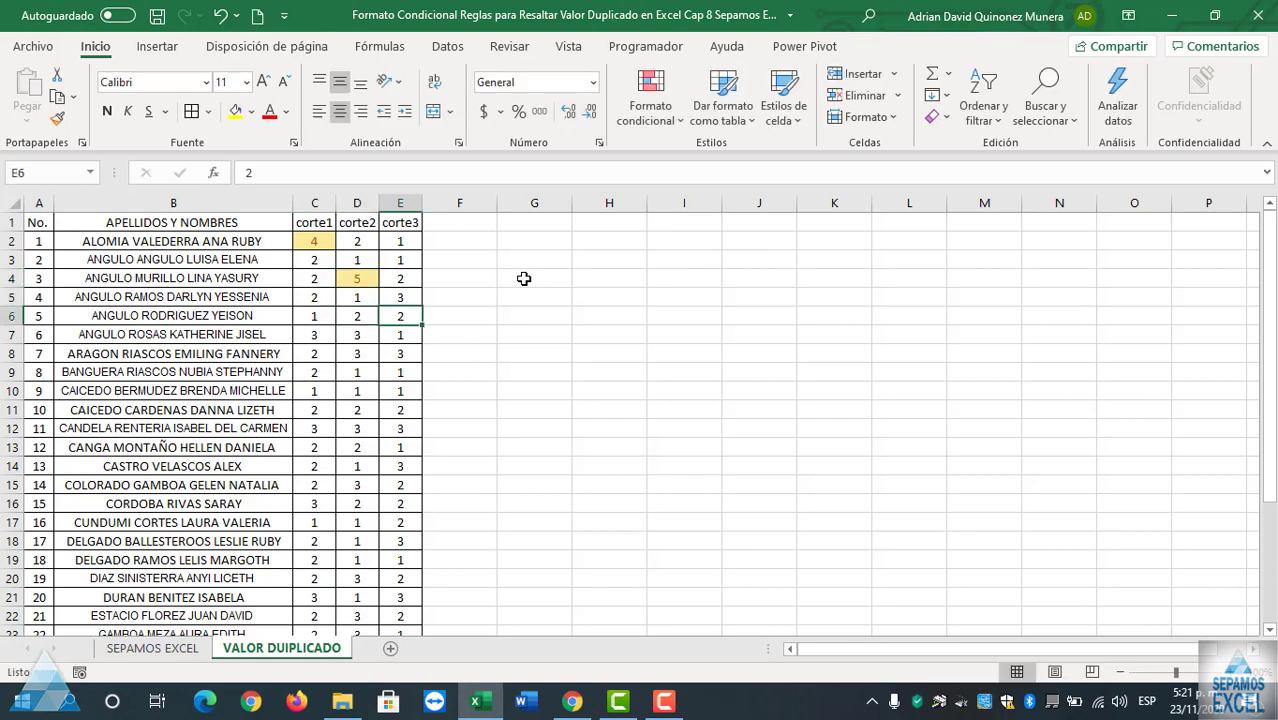
pyautogui.press('Return')
pyautogui.press('Left')
pyautogui.press('Left')
pyautogui.write('5')
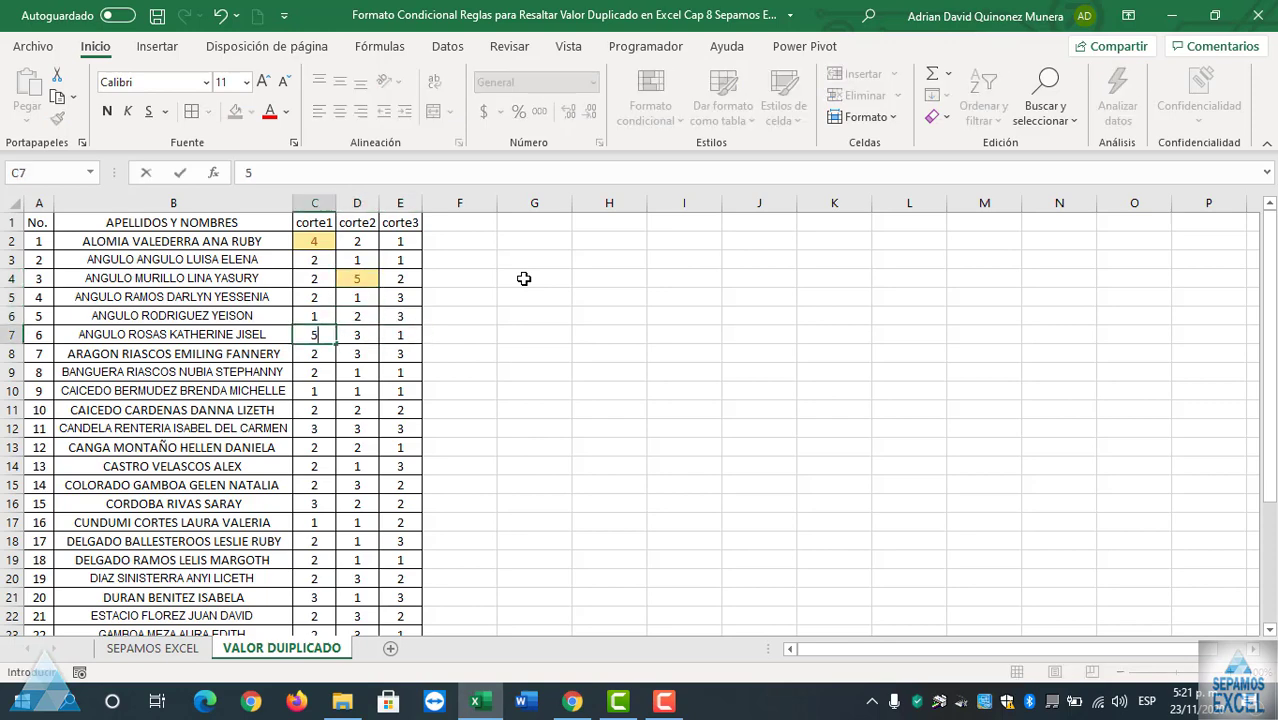
pyautogui.press('Up')
pyautogui.press('Up')
pyautogui.write('6')
pyautogui.press('Up')
pyautogui.press('Right')
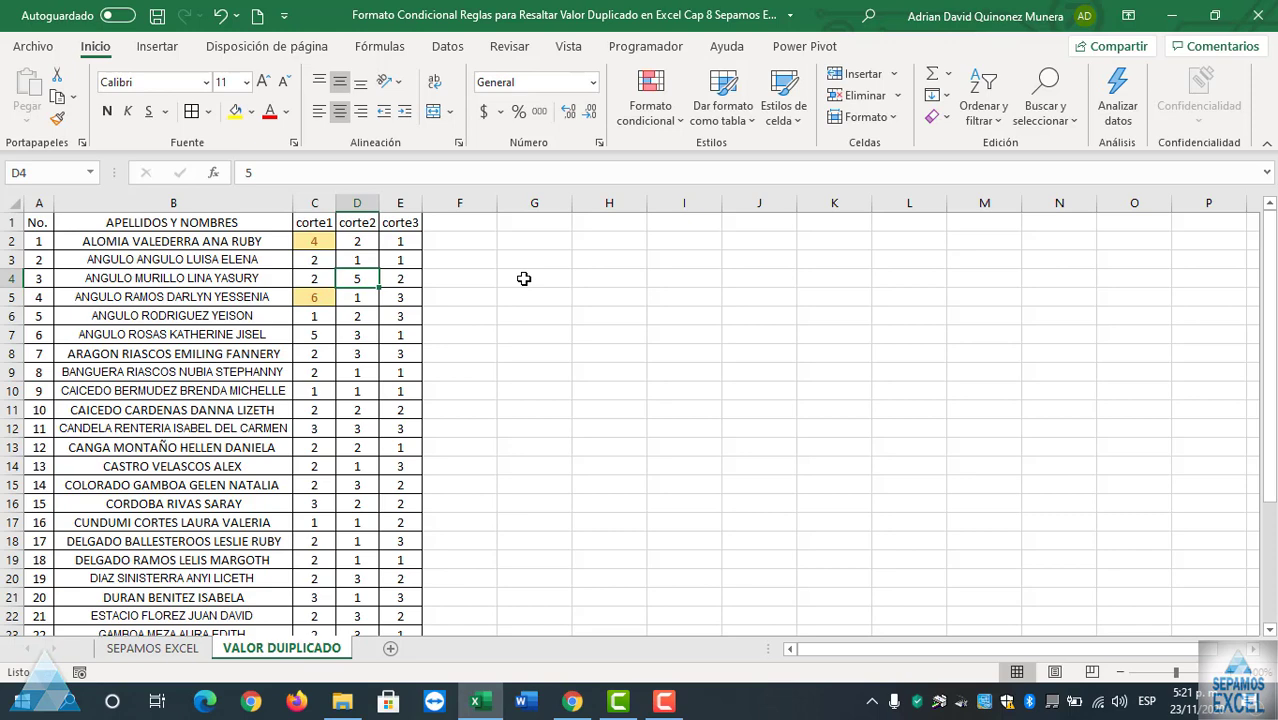
# - Enter test grades 6 in E9, 5 in D8 and 7 in D11
pyautogui.click(360, 340)
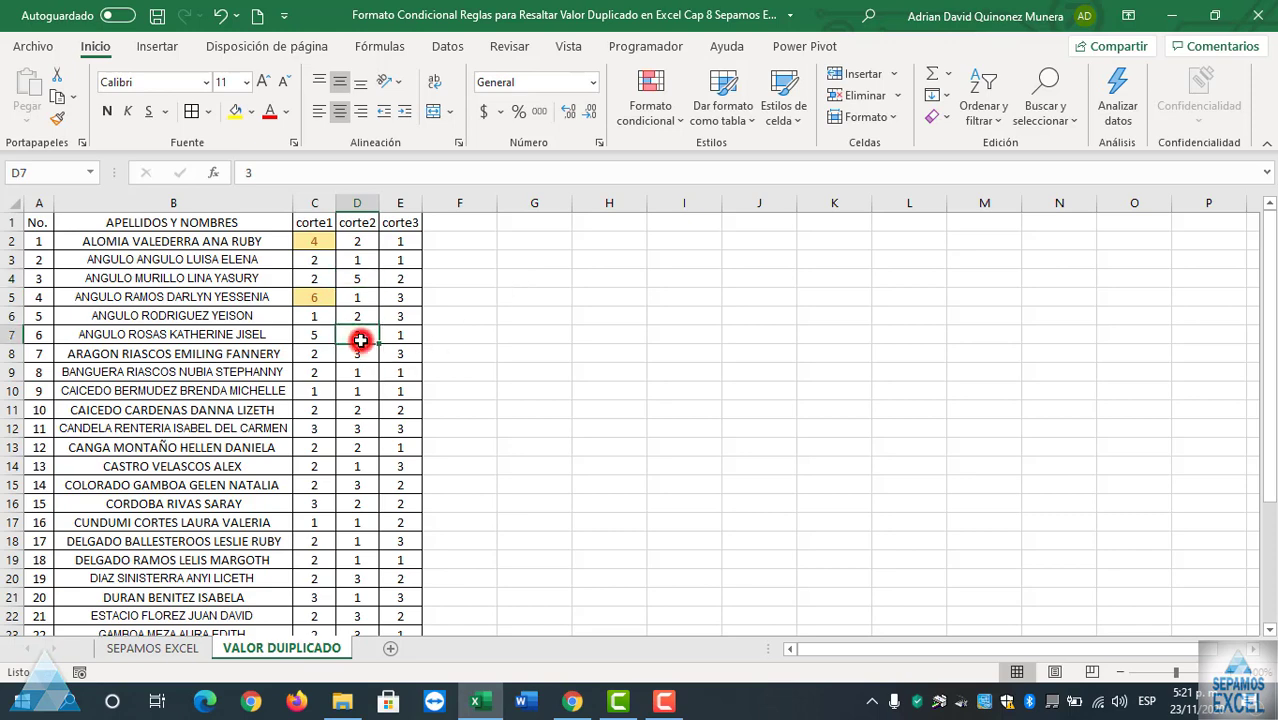
pyautogui.press('Right')
pyautogui.press('Down')
pyautogui.press('Down')
pyautogui.write('6')
pyautogui.press('Left')
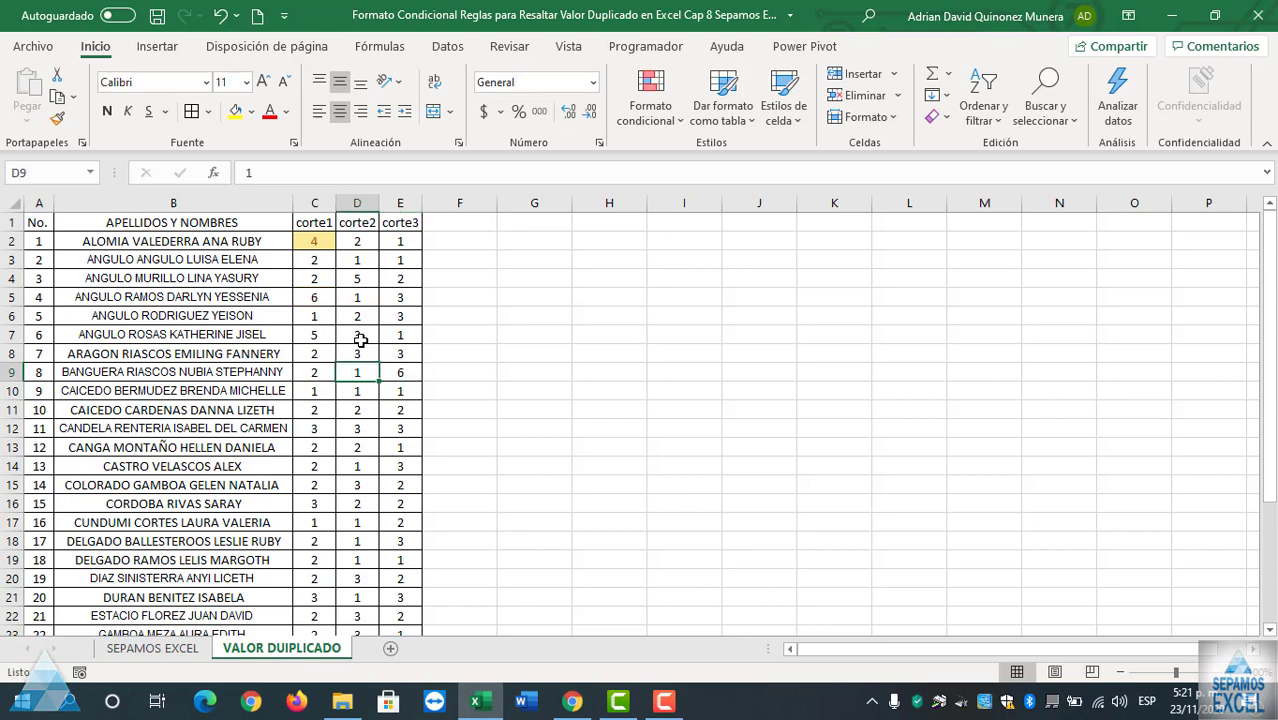
pyautogui.press('Left')
pyautogui.press('Up')
pyautogui.press('Right')
pyautogui.write('5')
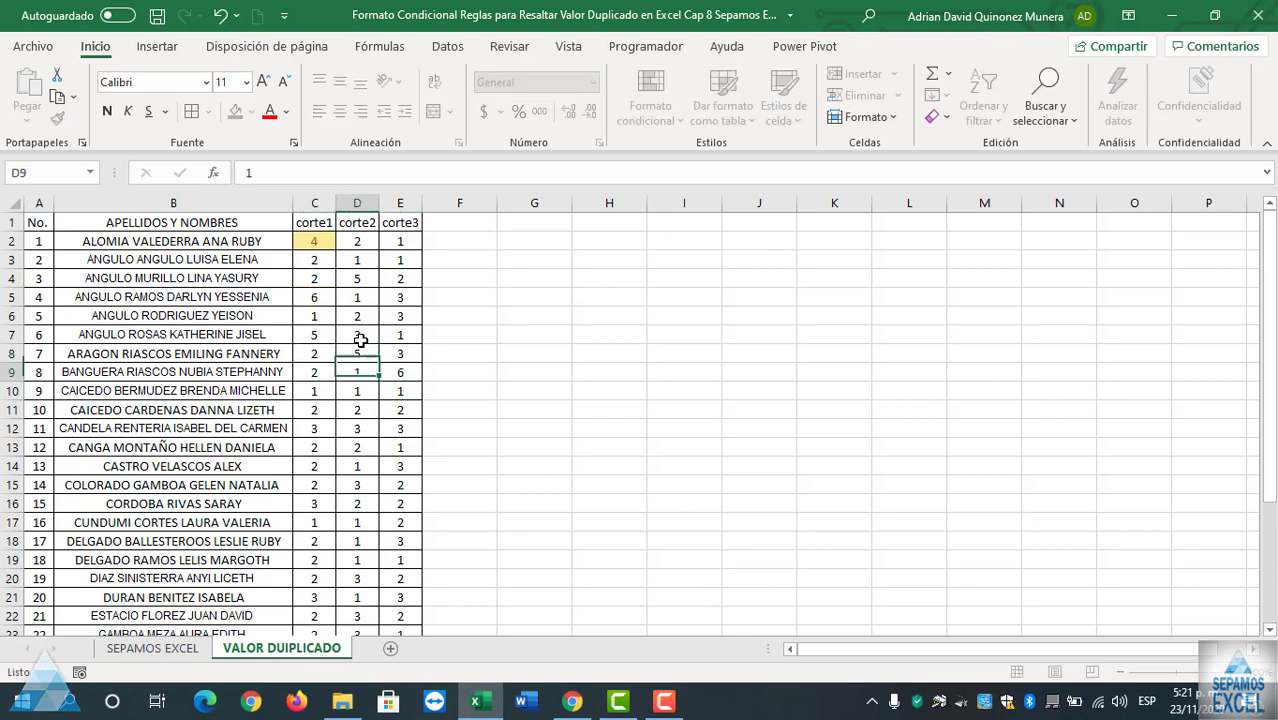
pyautogui.press('Down')
pyautogui.press('Down')
pyautogui.press('Down')
pyautogui.write('7')
pyautogui.press('Return')
pyautogui.press('Down')
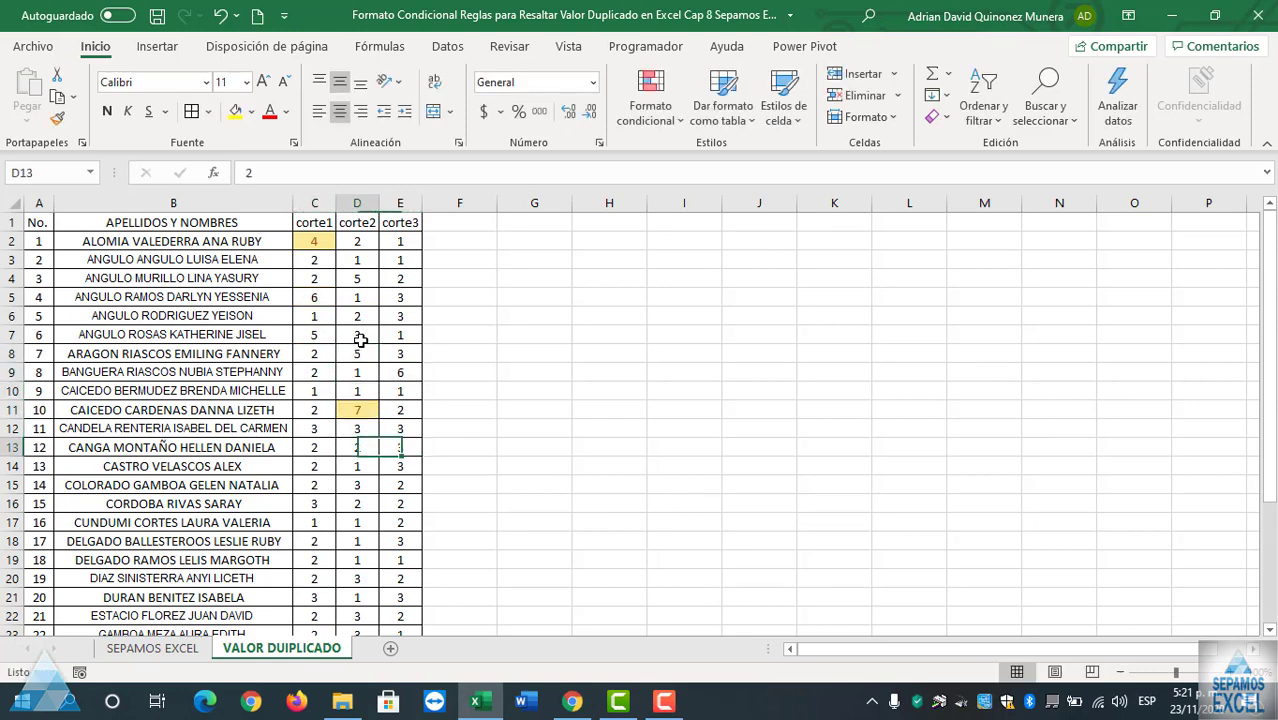
pyautogui.press('Left')
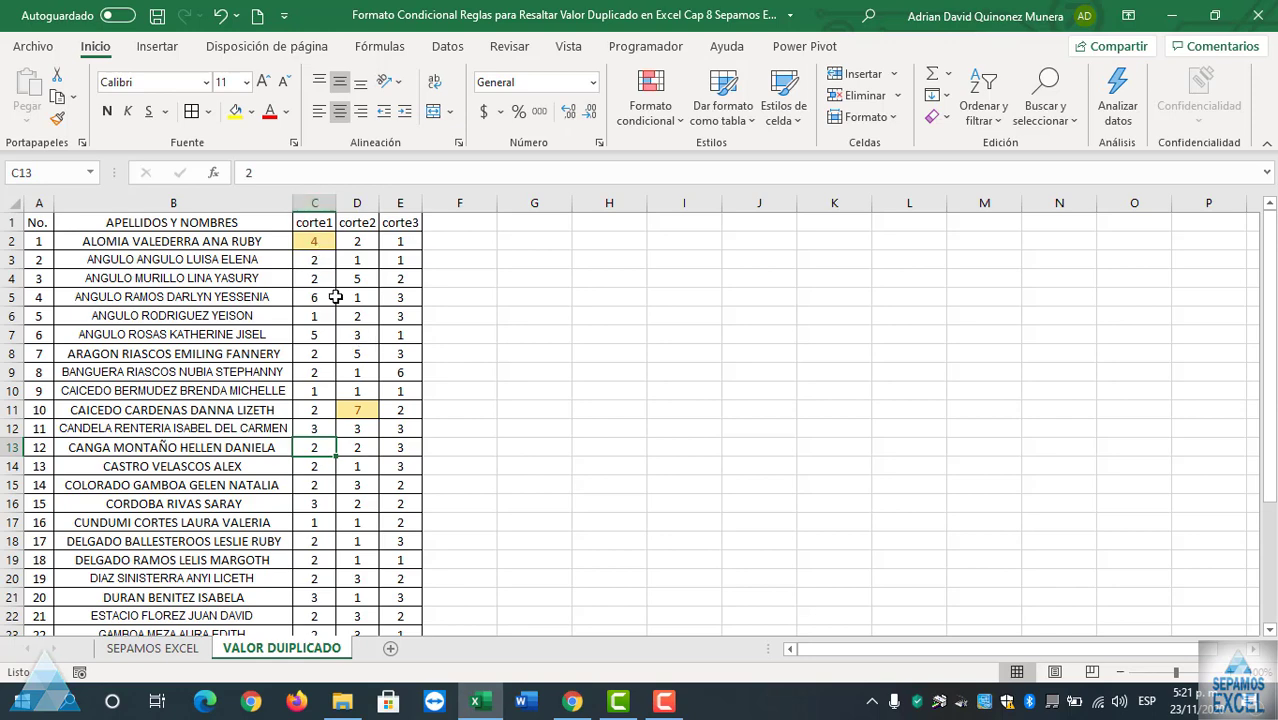
# - Change C16 to 9, D17 to 3 and C19 to 4
pyautogui.click(350, 408)
pyautogui.click(318, 238)
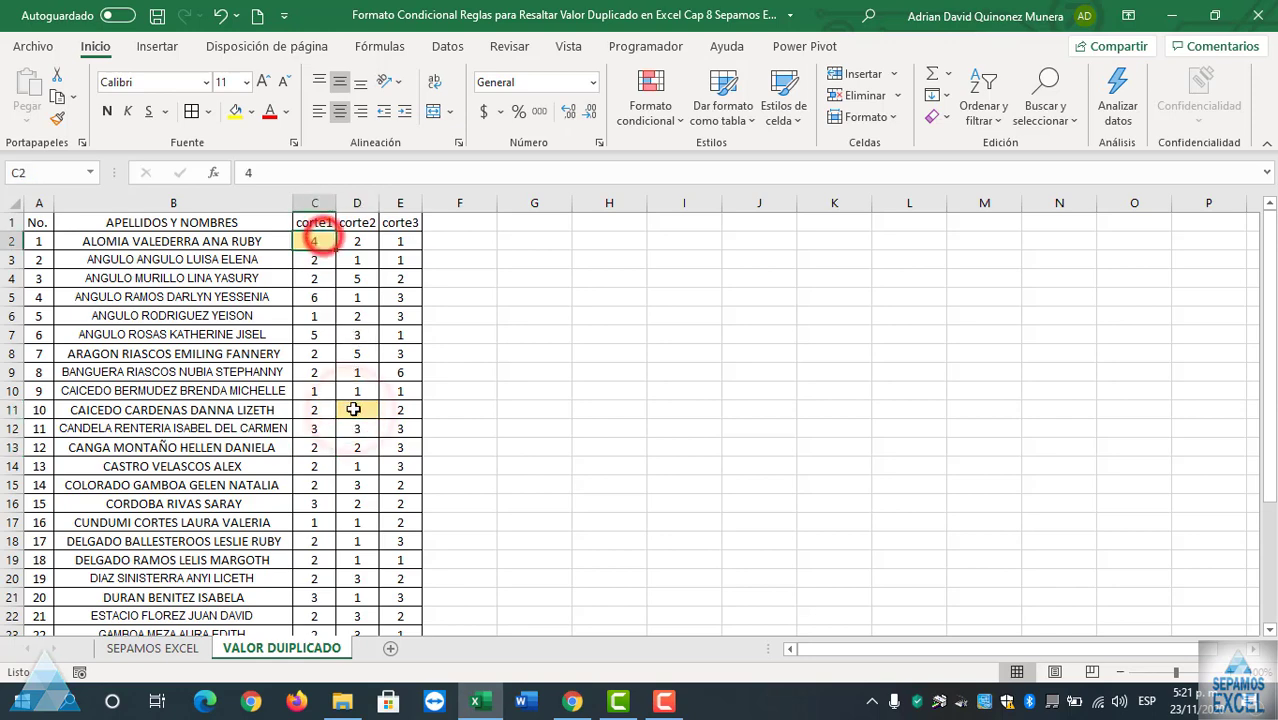
pyautogui.scroll(-3, 336, 397)
pyautogui.click(320, 334)
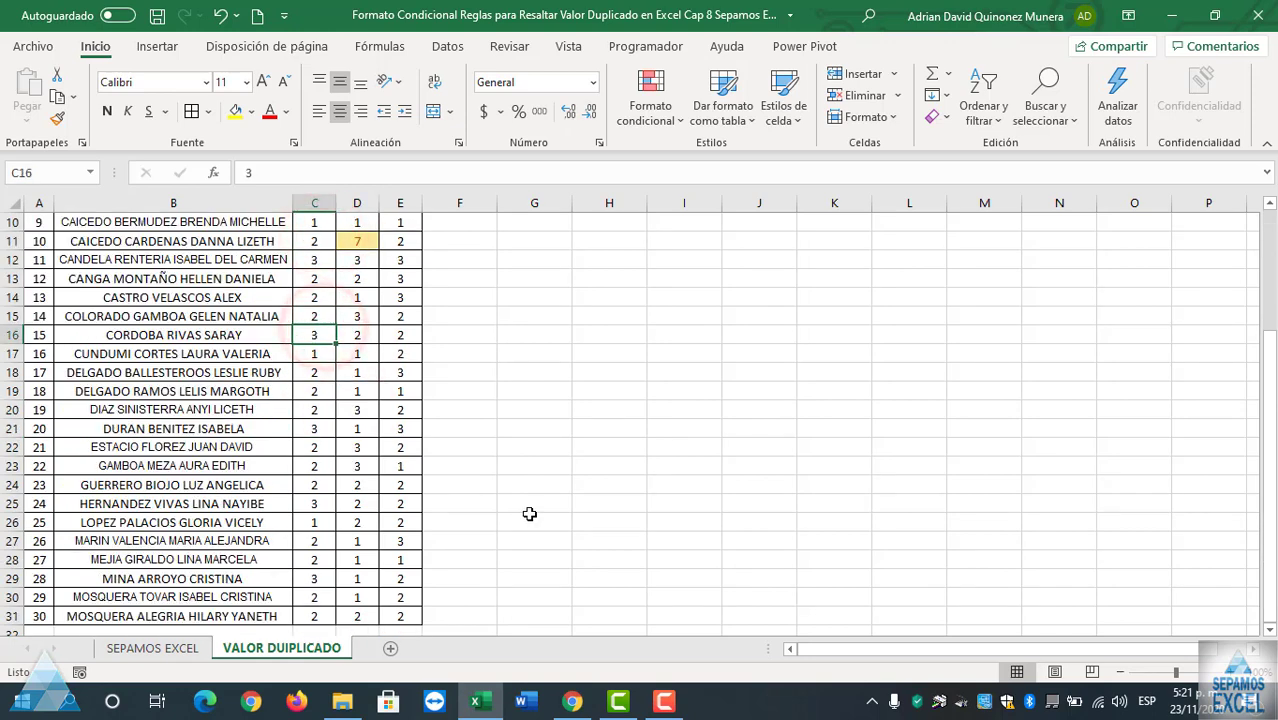
pyautogui.write('9')
pyautogui.press('Return')
pyautogui.press('Right')
pyautogui.write('3')
pyautogui.press('Return')
pyautogui.press('Down')
pyautogui.press('Left')
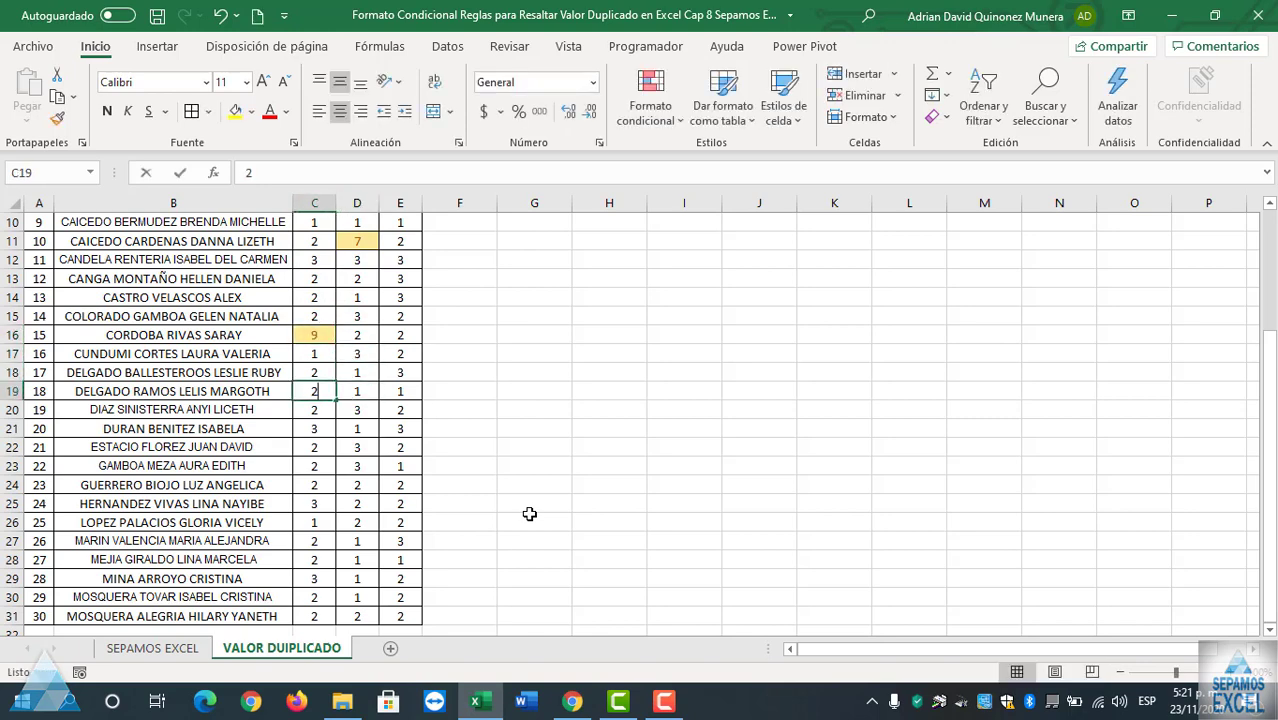
pyautogui.write('4')
pyautogui.press('Left')
# - Set D21 and E21 to 3, E22 to 9 and C24 to 5
pyautogui.press('Right')
pyautogui.press('Right')
pyautogui.press('Down')
pyautogui.press('Down')
pyautogui.write('3')
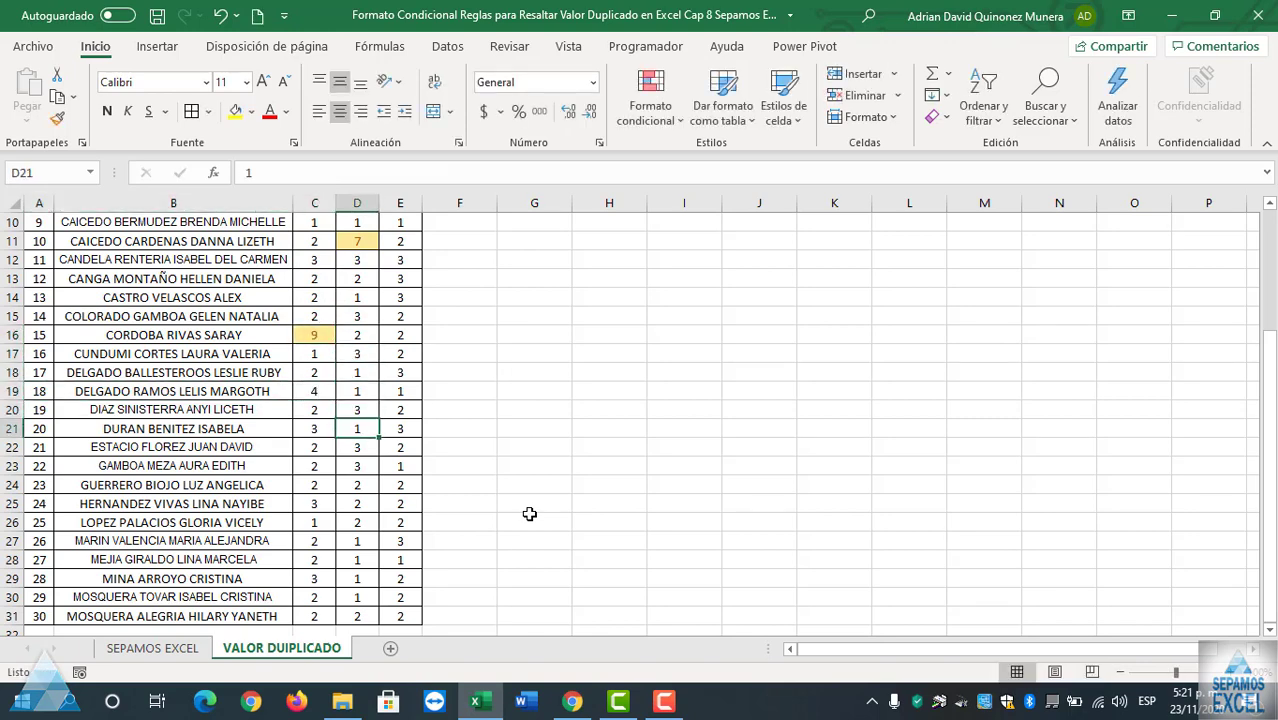
pyautogui.press('Right')
pyautogui.write('3')
pyautogui.press('Return')
pyautogui.write('9')
pyautogui.press('Return')
pyautogui.press('Left')
pyautogui.press('Down')
pyautogui.press('Left')
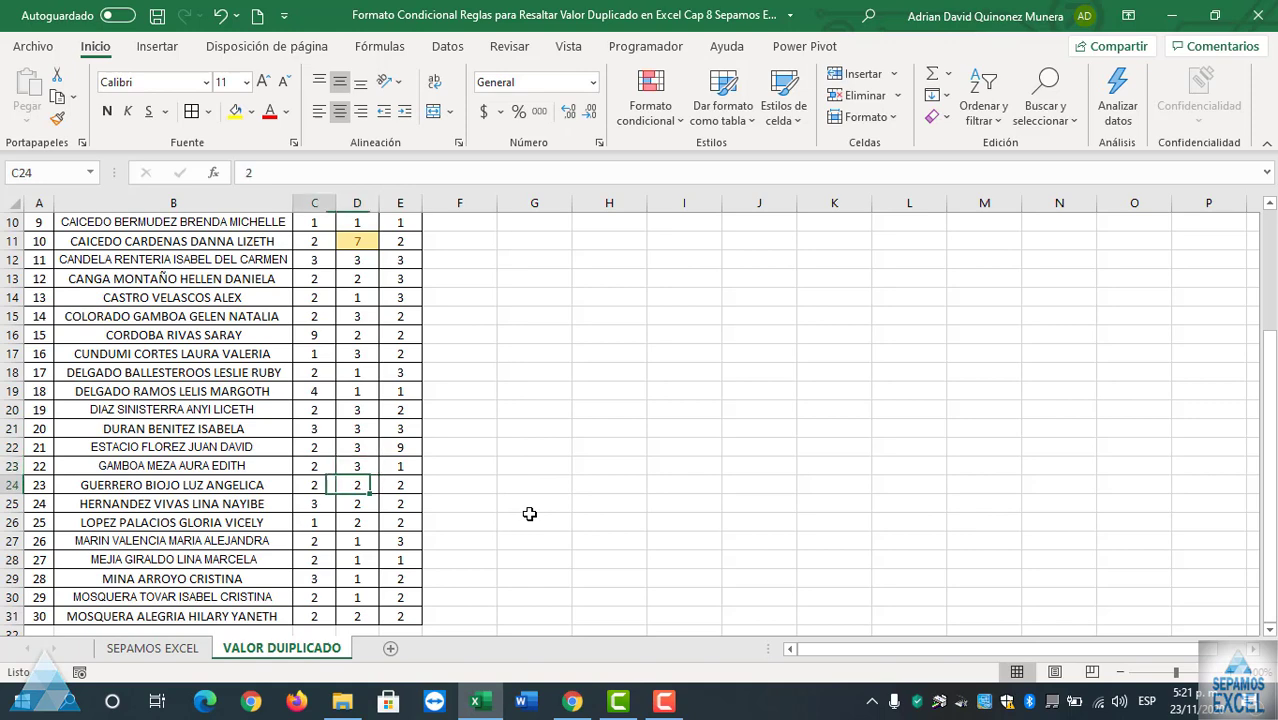
pyautogui.write('5')
pyautogui.press('Return')
# - Set E26 to 8, E28 to 9, D29 to 2 and D30 to 8
pyautogui.press('Right')
pyautogui.press('Right')
pyautogui.press('Down')
pyautogui.write('8')
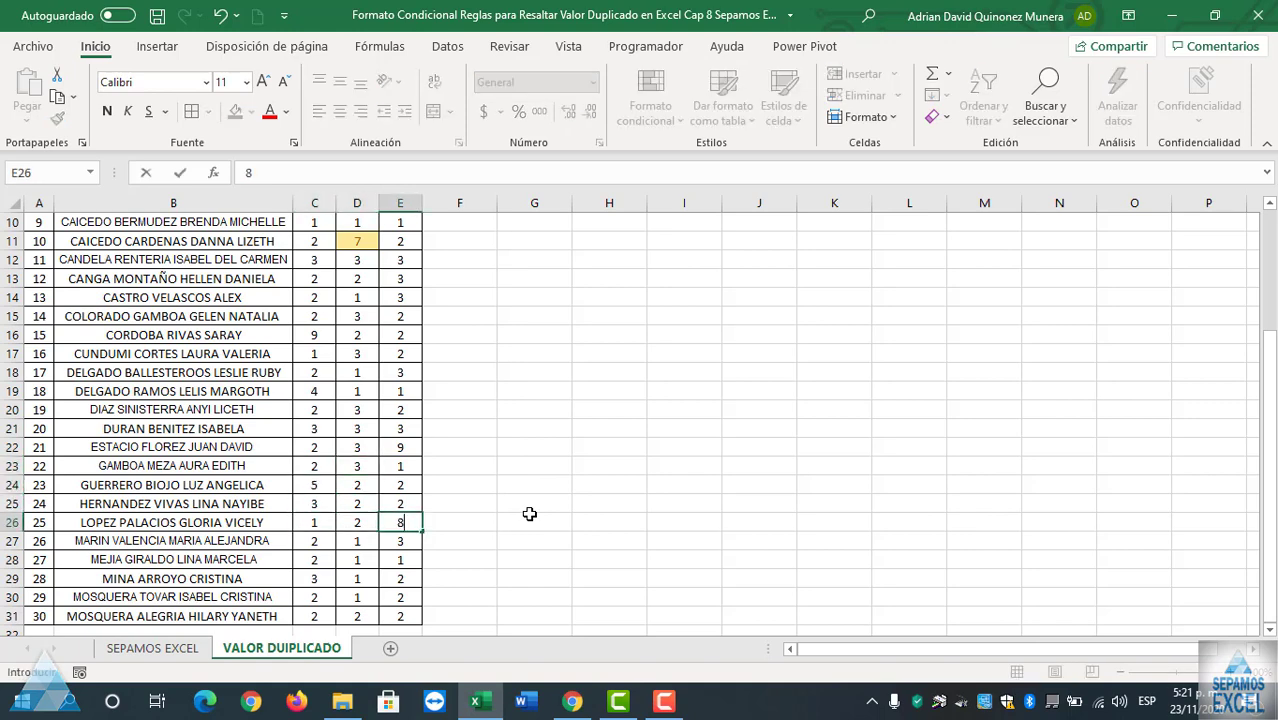
pyautogui.press('Return')
pyautogui.press('Down')
pyautogui.write('9')
pyautogui.press('Left')
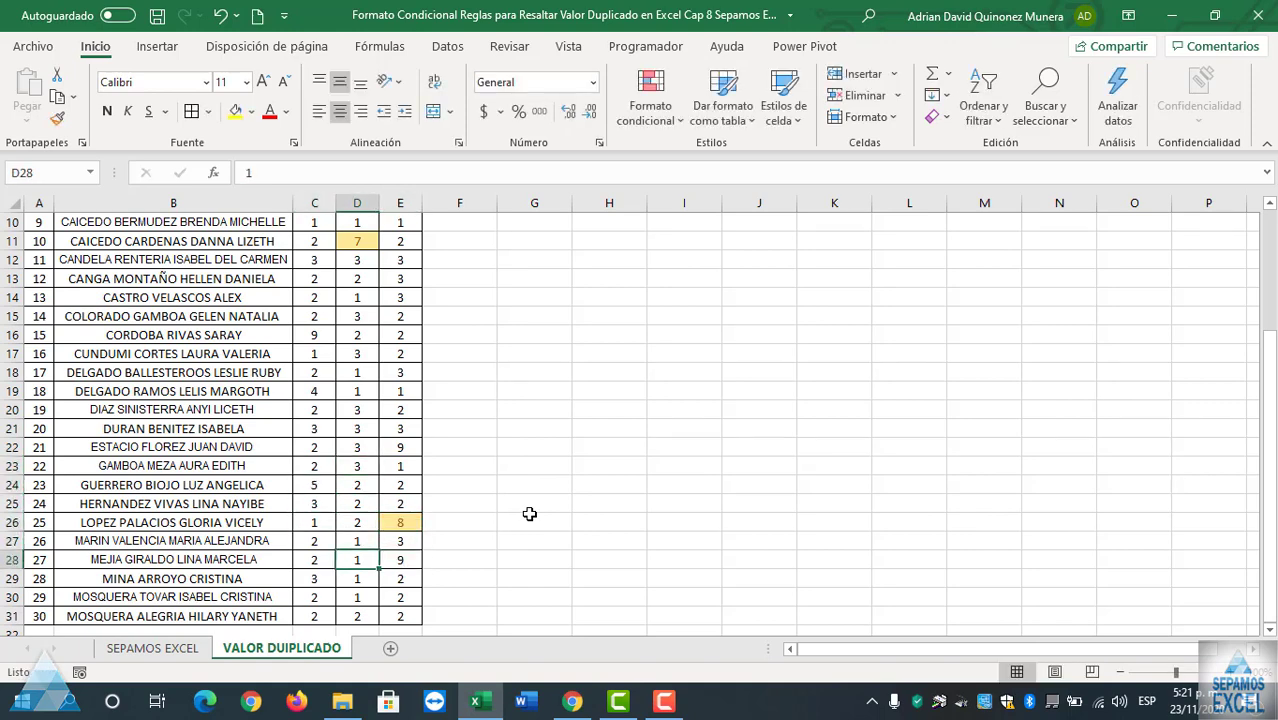
pyautogui.write('2')
pyautogui.press('Return')
pyautogui.write('8')
pyautogui.press('Tab')
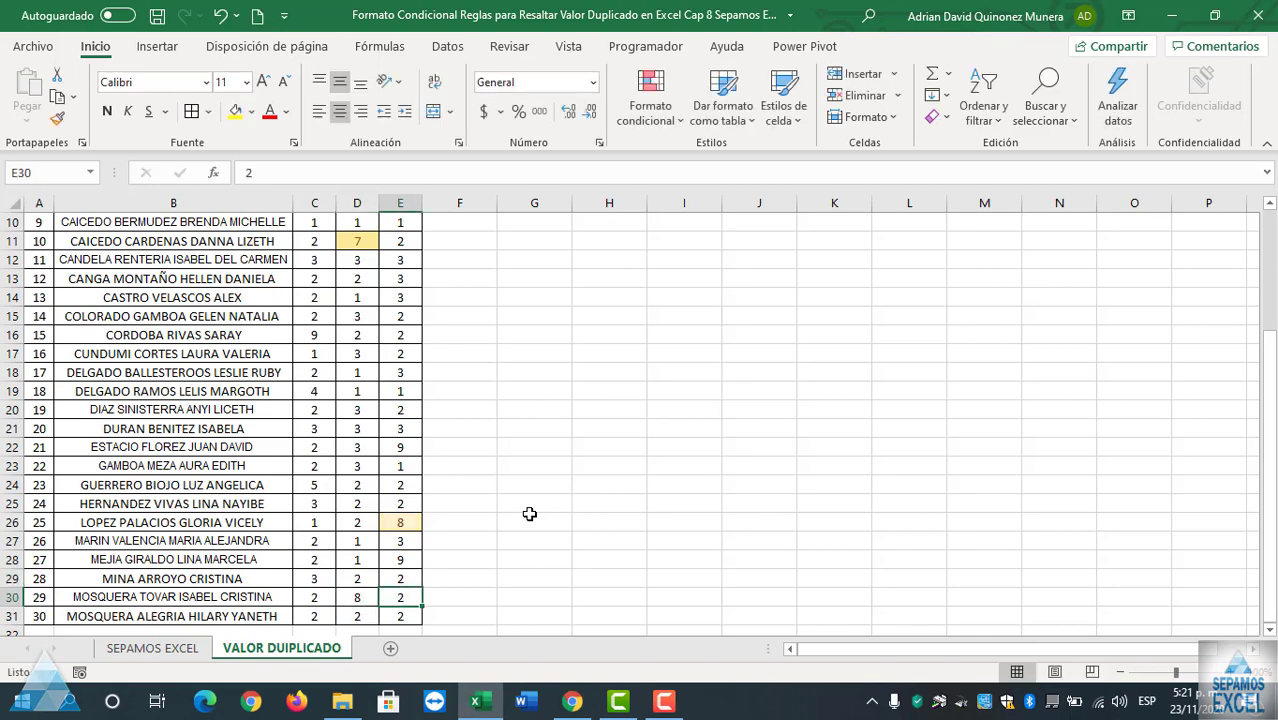
pyautogui.press('Down')
pyautogui.press('Up')
pyautogui.scroll(3, 530, 514)
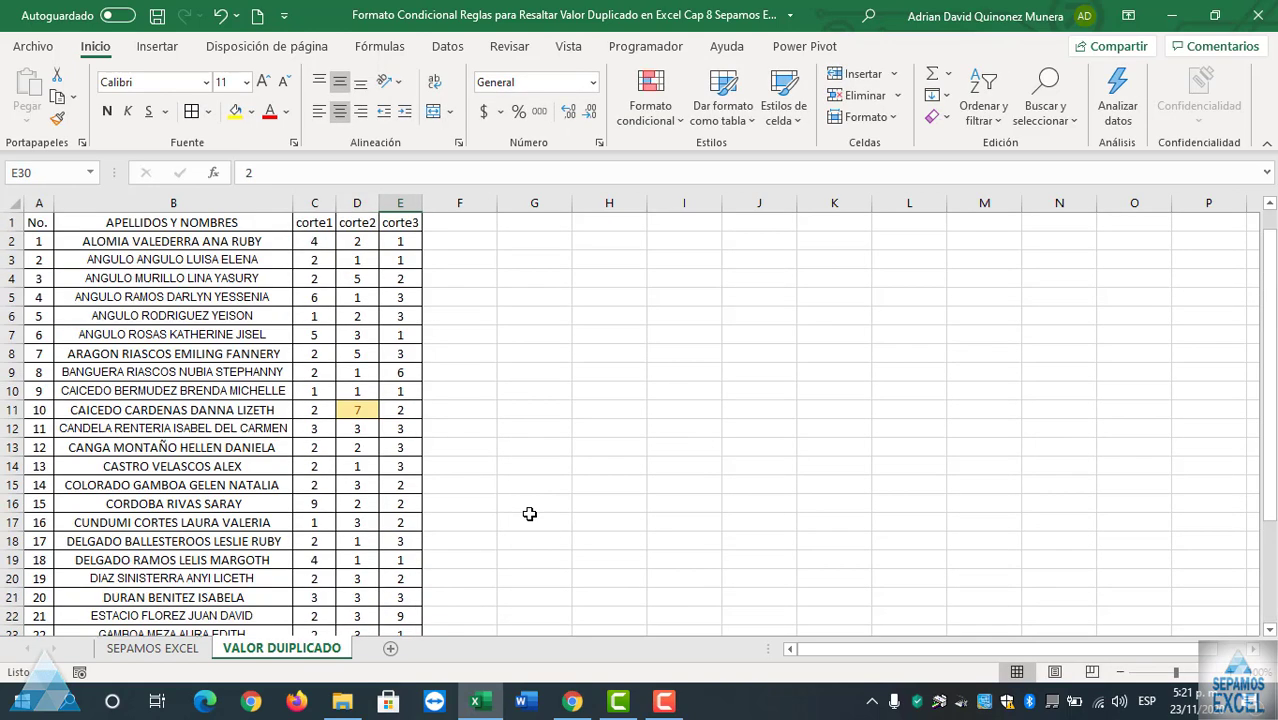
# - Select the grade range C2:E31 across the corte columns
pyautogui.click(303, 223)
pyautogui.hotkey('ctrl', 'shift', 'Down')
pyautogui.hotkey('ctrl', 'shift', 'Right')
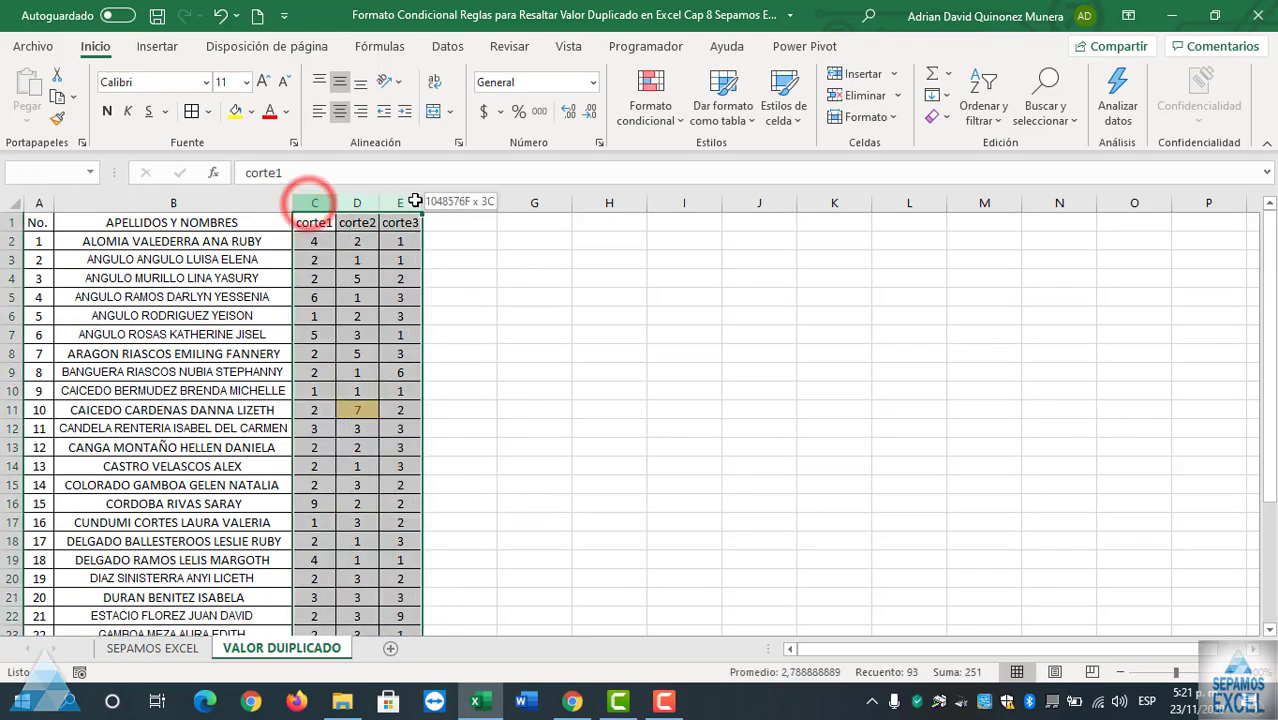
pyautogui.click(514, 231)
pyautogui.moveTo(314, 241); pyautogui.dragTo(386, 688)
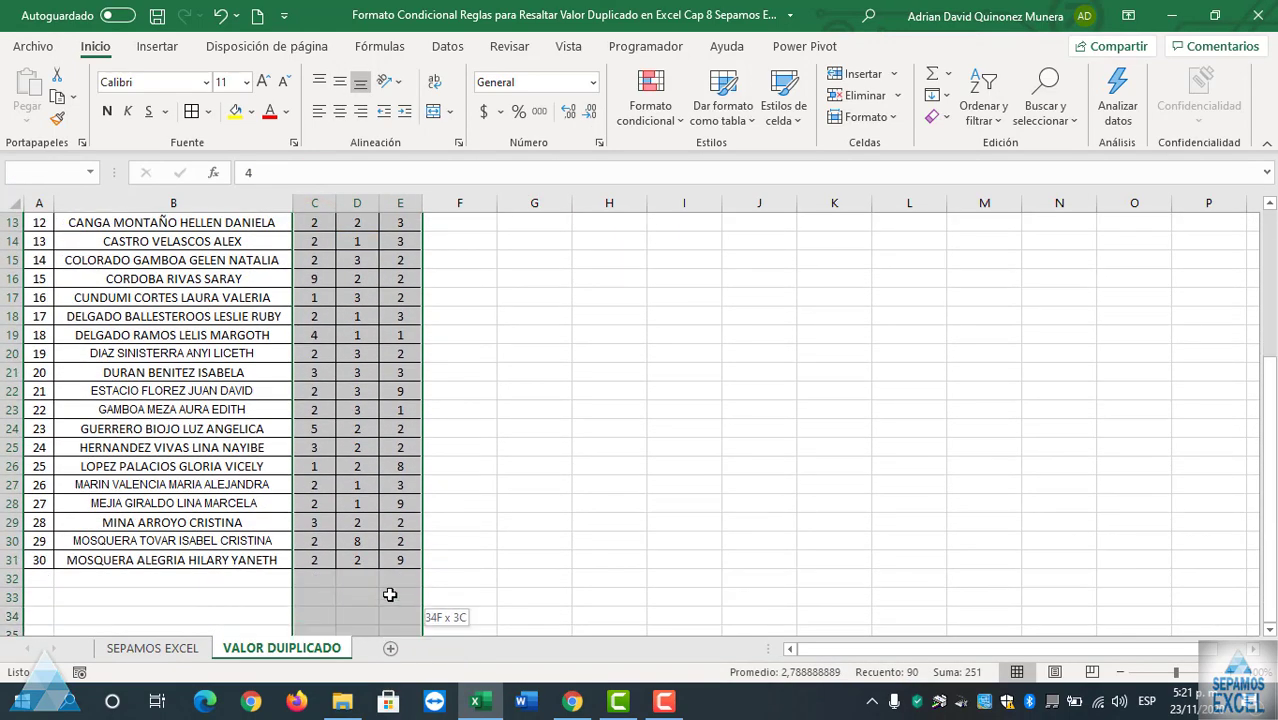
pyautogui.moveTo(386, 688); pyautogui.dragTo(390, 560)
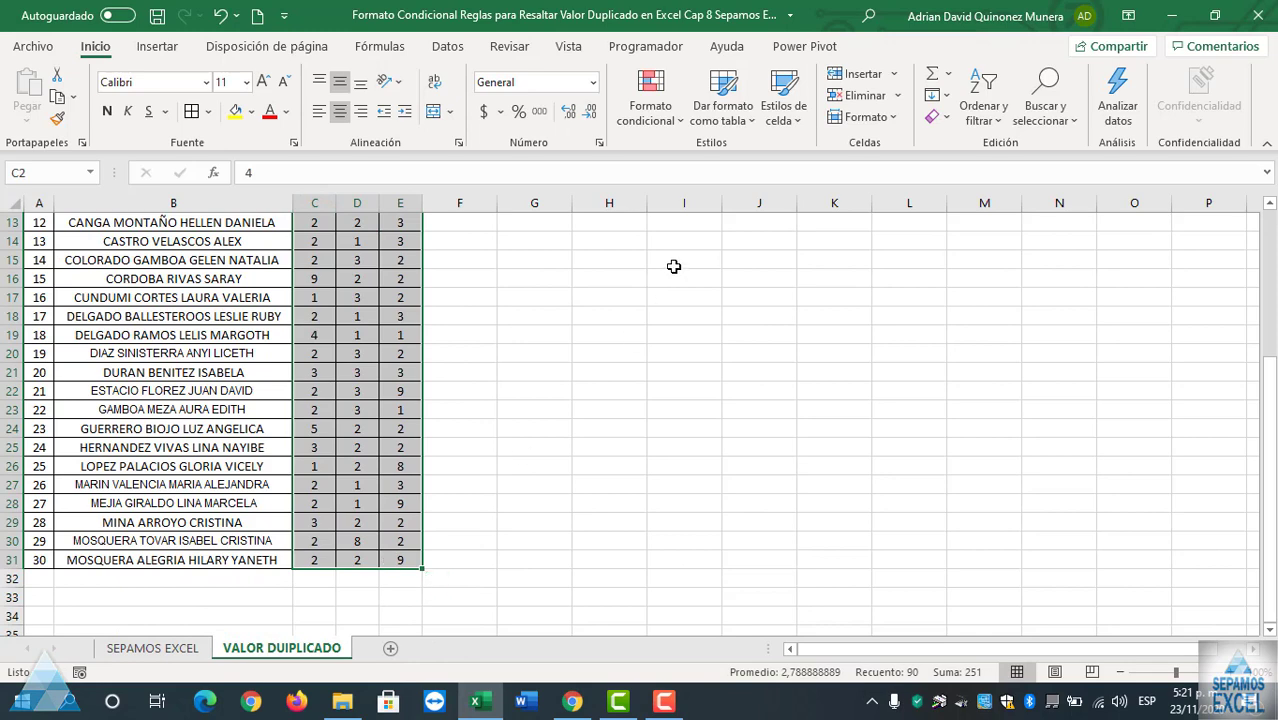
pyautogui.scroll(4, 674, 266)
# - Add a Unique values rule with yellow fill and dark yellow text
pyautogui.click(650, 103)
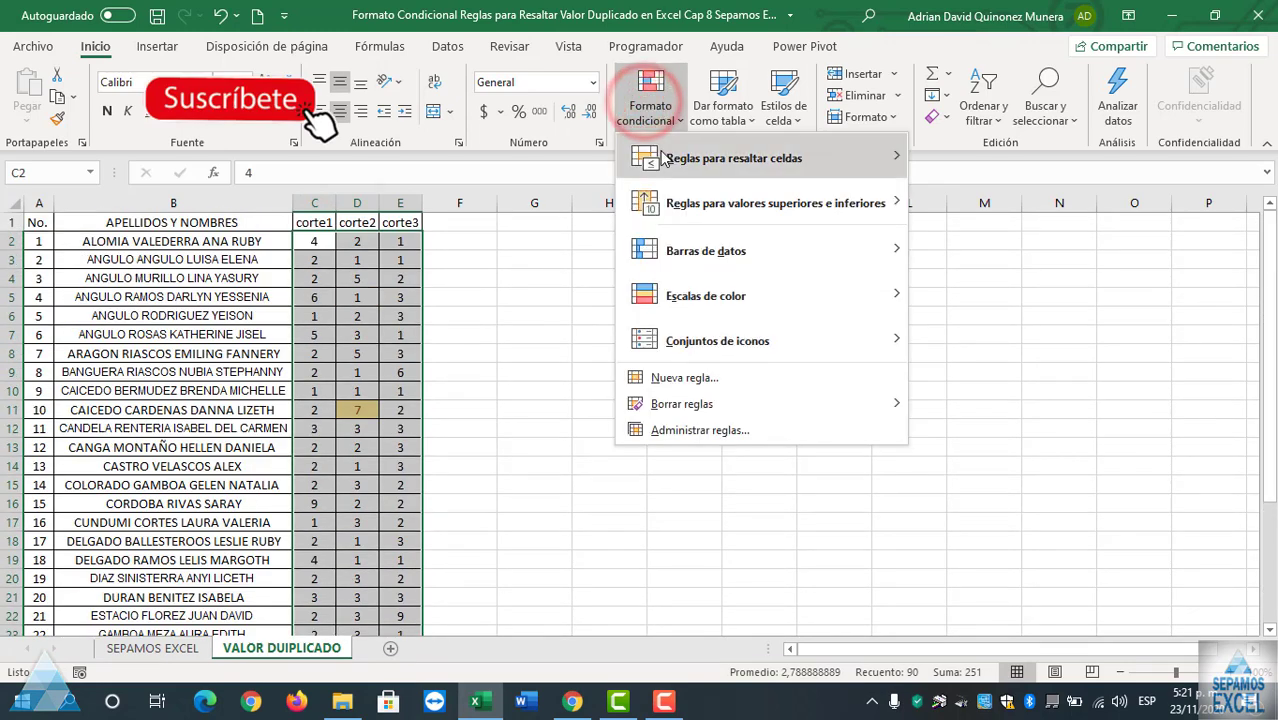
pyautogui.moveTo(734, 158)
pyautogui.click(955, 428)
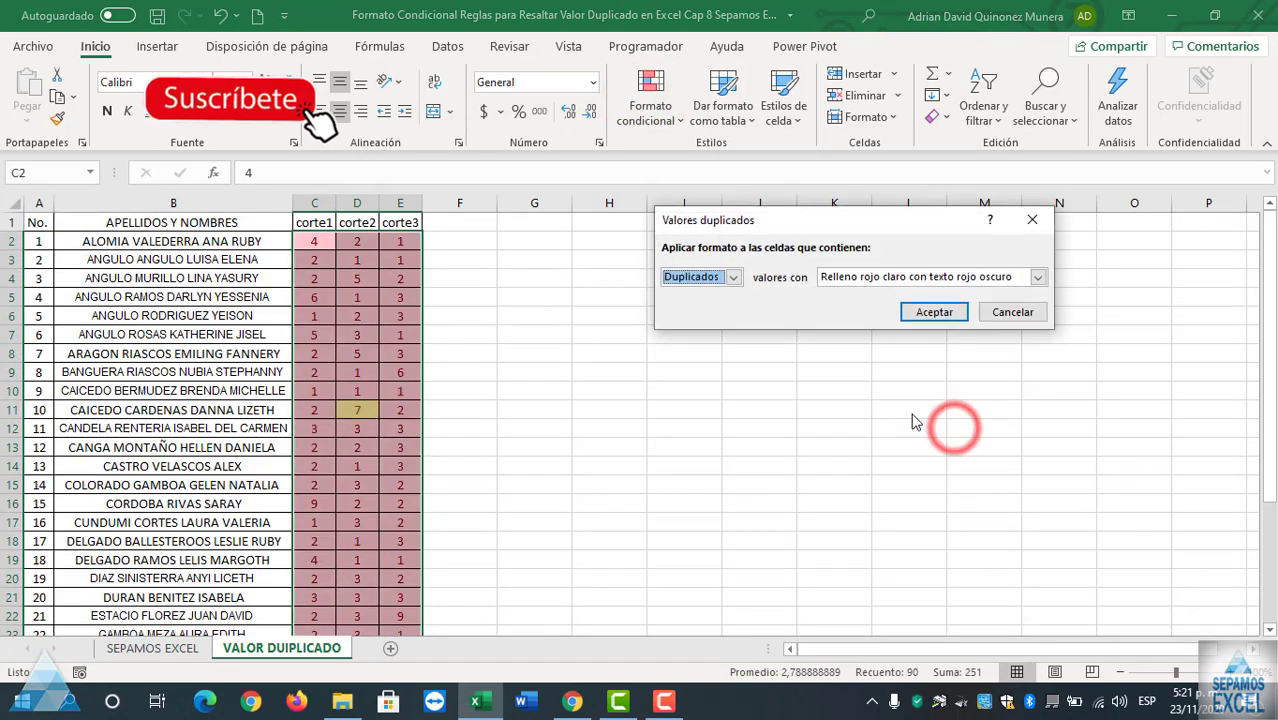
pyautogui.click(733, 277)
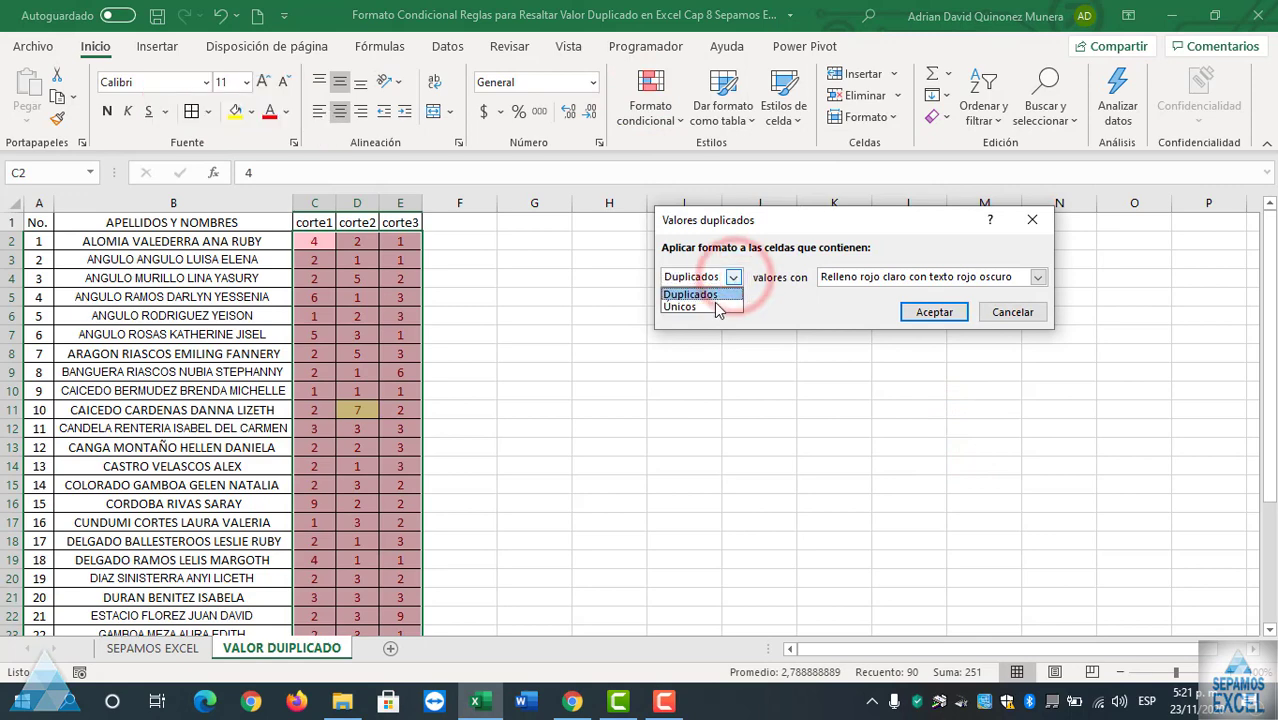
pyautogui.click(712, 306)
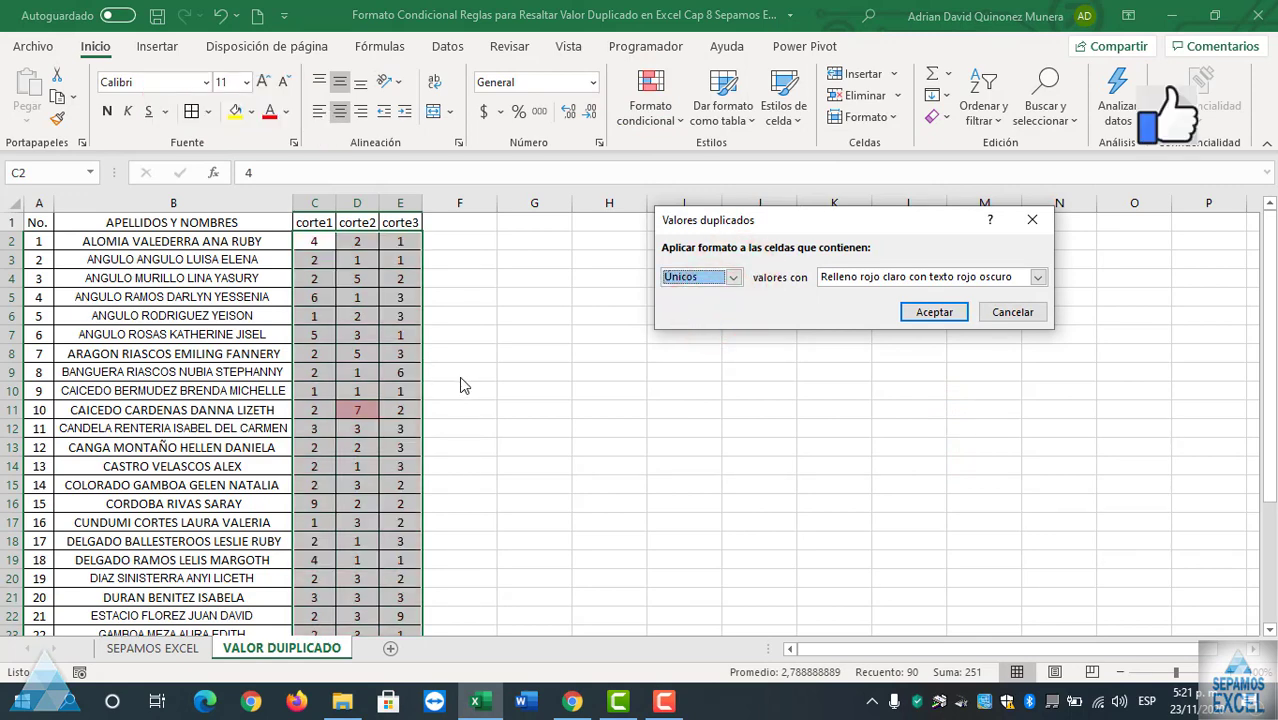
pyautogui.click(1038, 277)
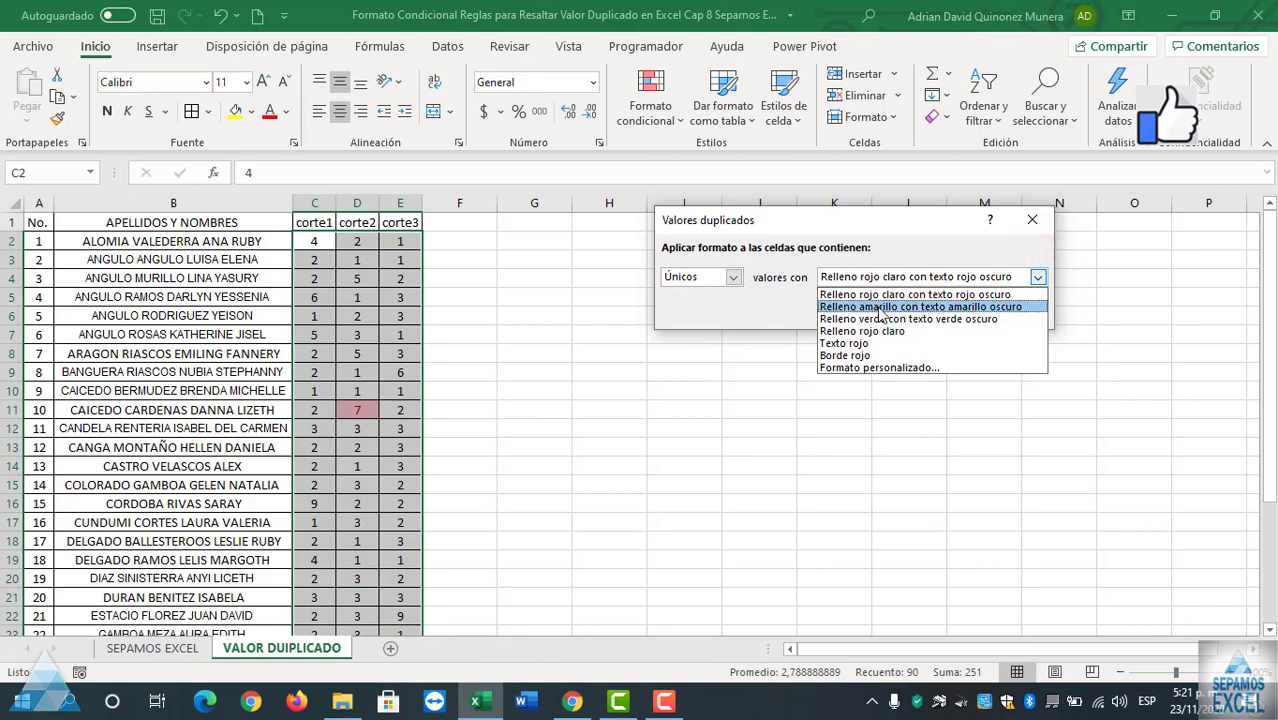
pyautogui.click(945, 307)
pyautogui.click(932, 316)
# - Change the grade in E26 to 10
pyautogui.click(643, 329)
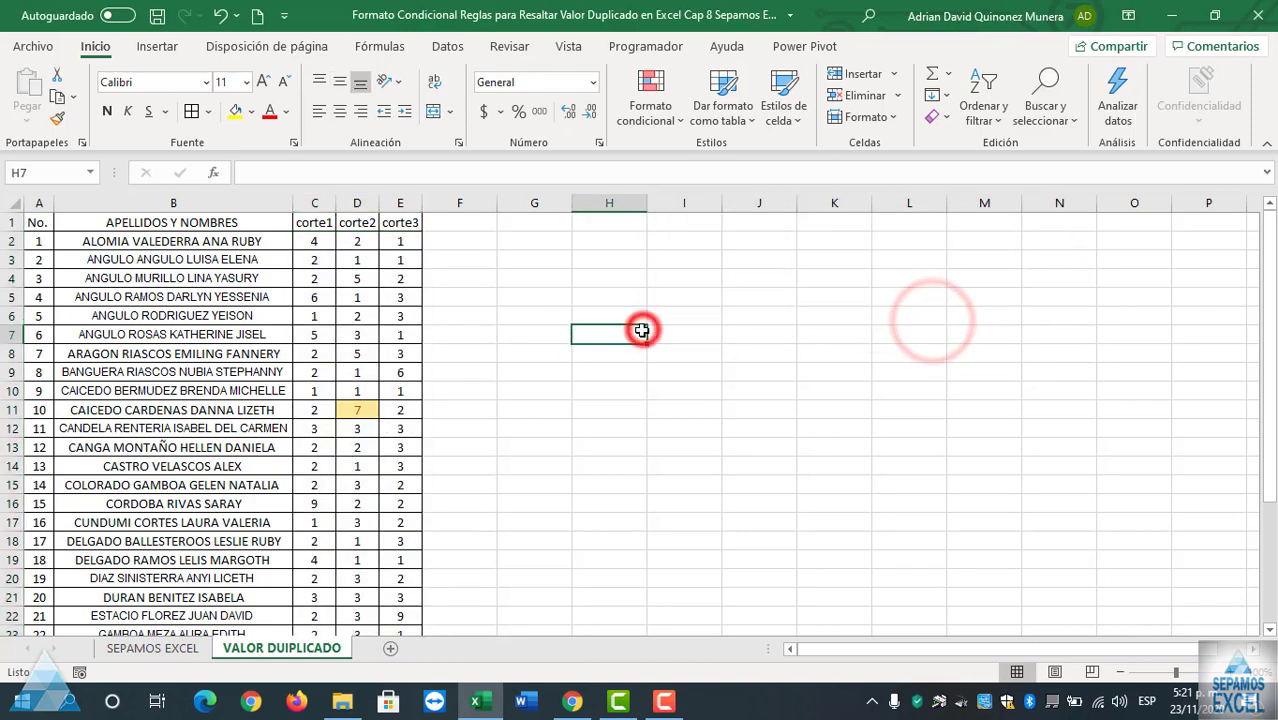
pyautogui.scroll(-2, 607, 333)
pyautogui.scroll(-2, 609, 335)
pyautogui.scroll(1, 609, 335)
pyautogui.scroll(3, 609, 335)
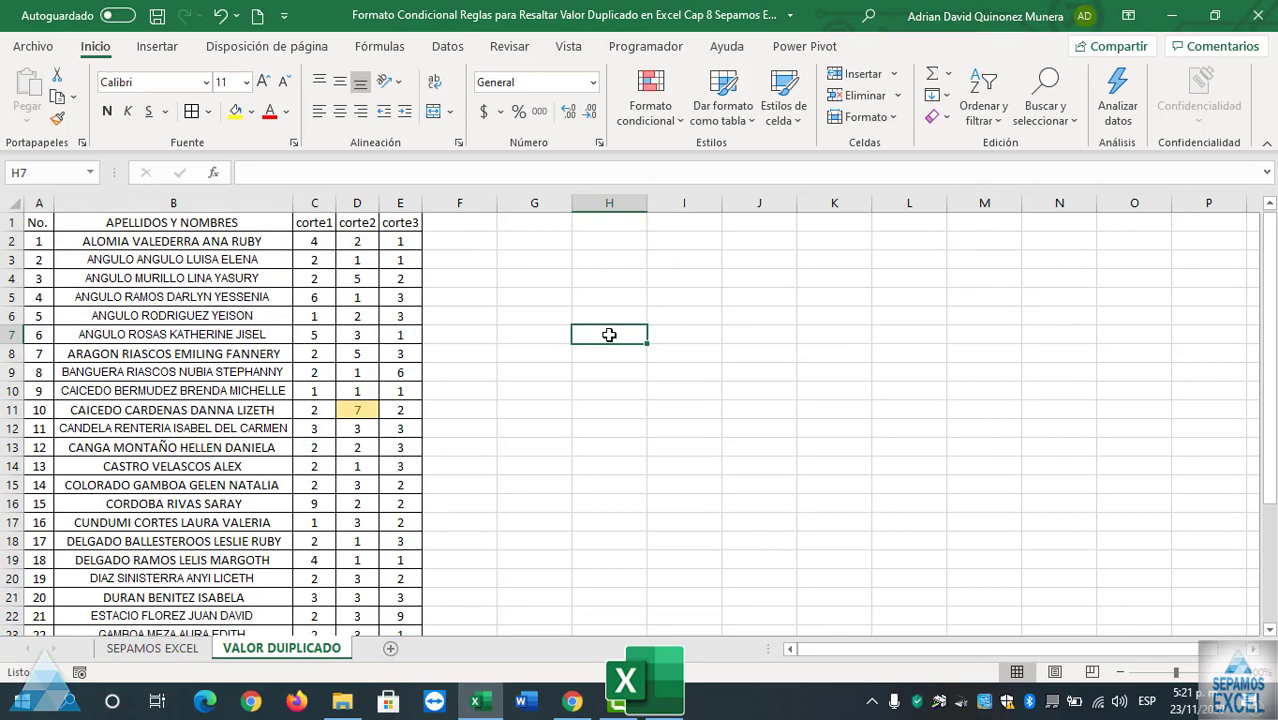
pyautogui.click(402, 272)
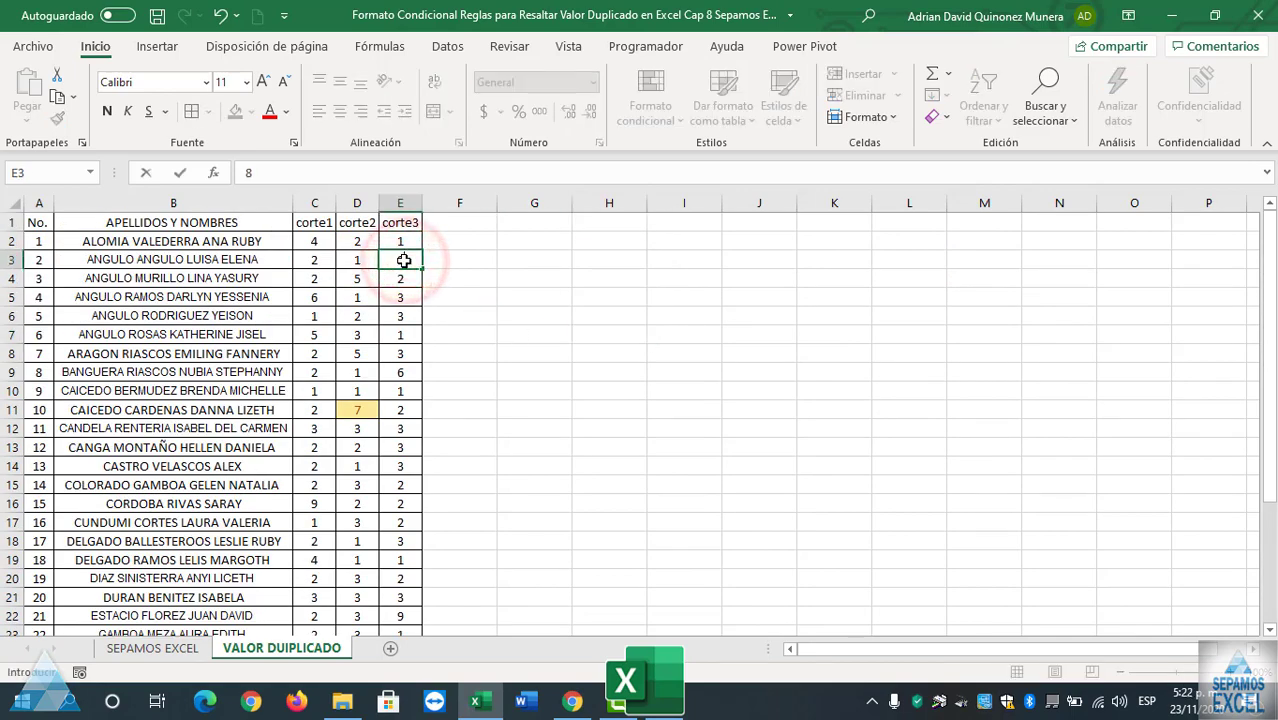
pyautogui.scroll(-2, 398, 400)
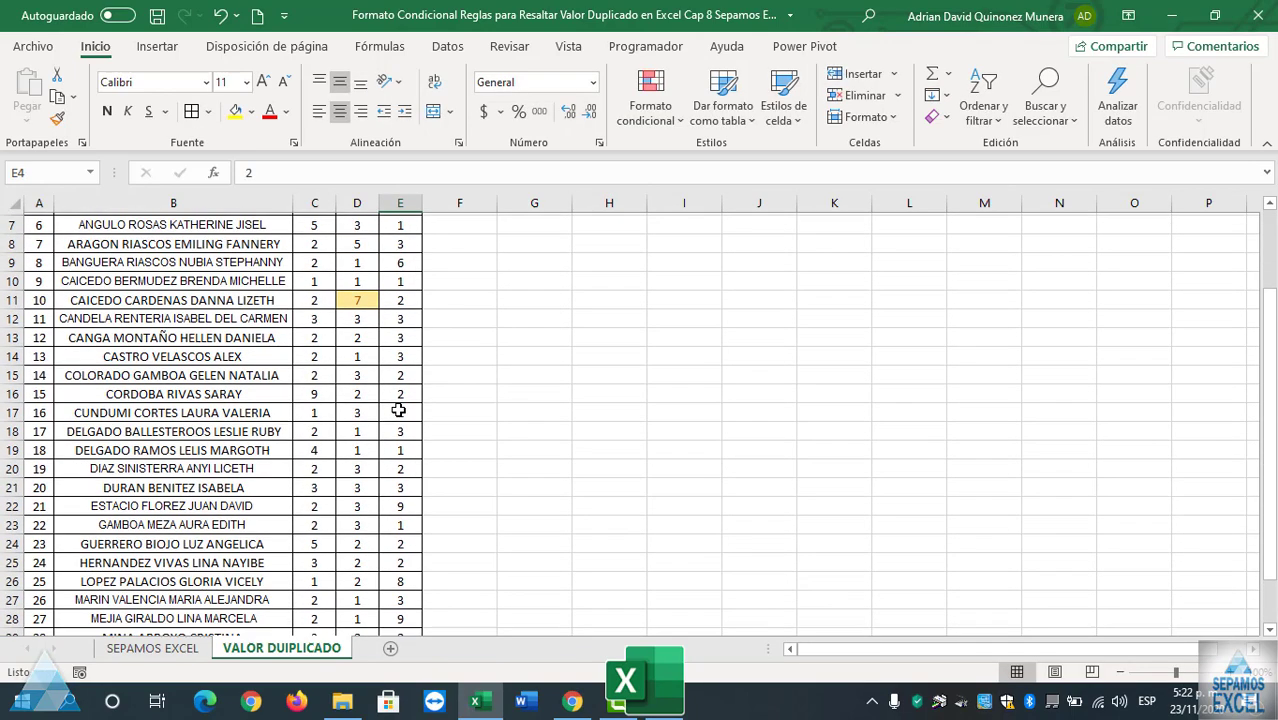
pyautogui.scroll(-1, 398, 405)
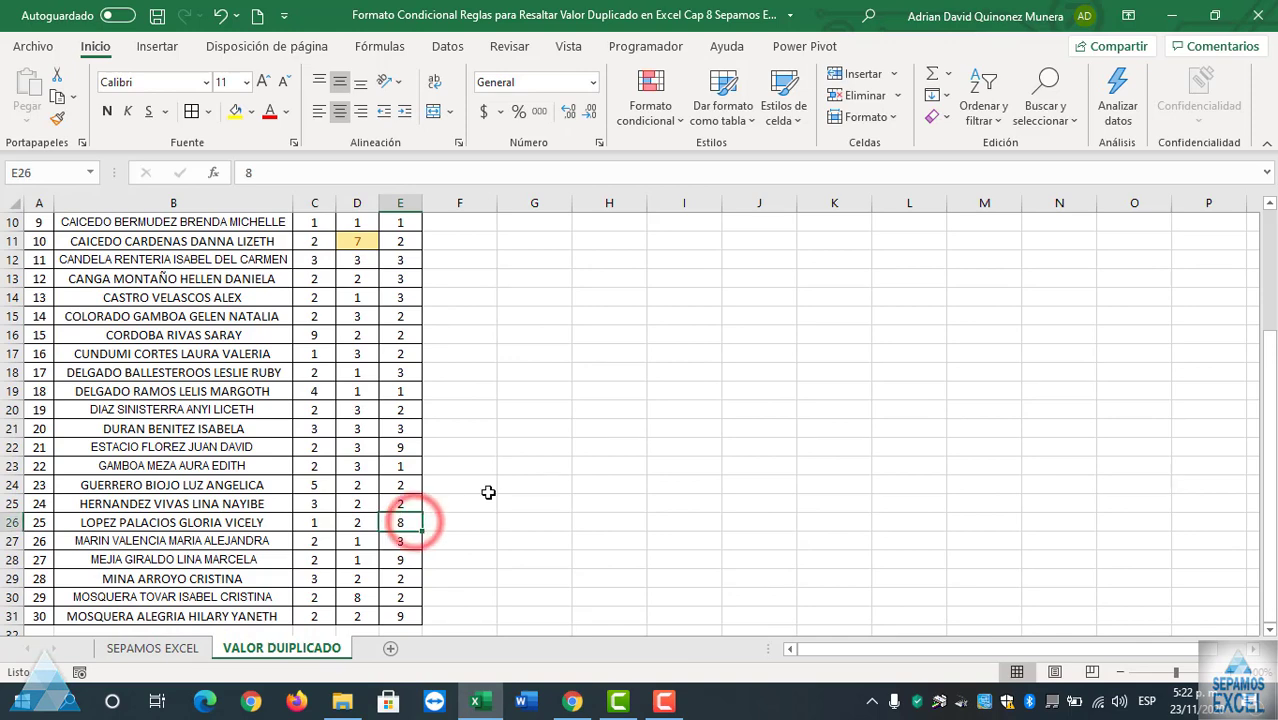
pyautogui.write('5')
pyautogui.press('Up')
pyautogui.scroll(3, 487, 492)
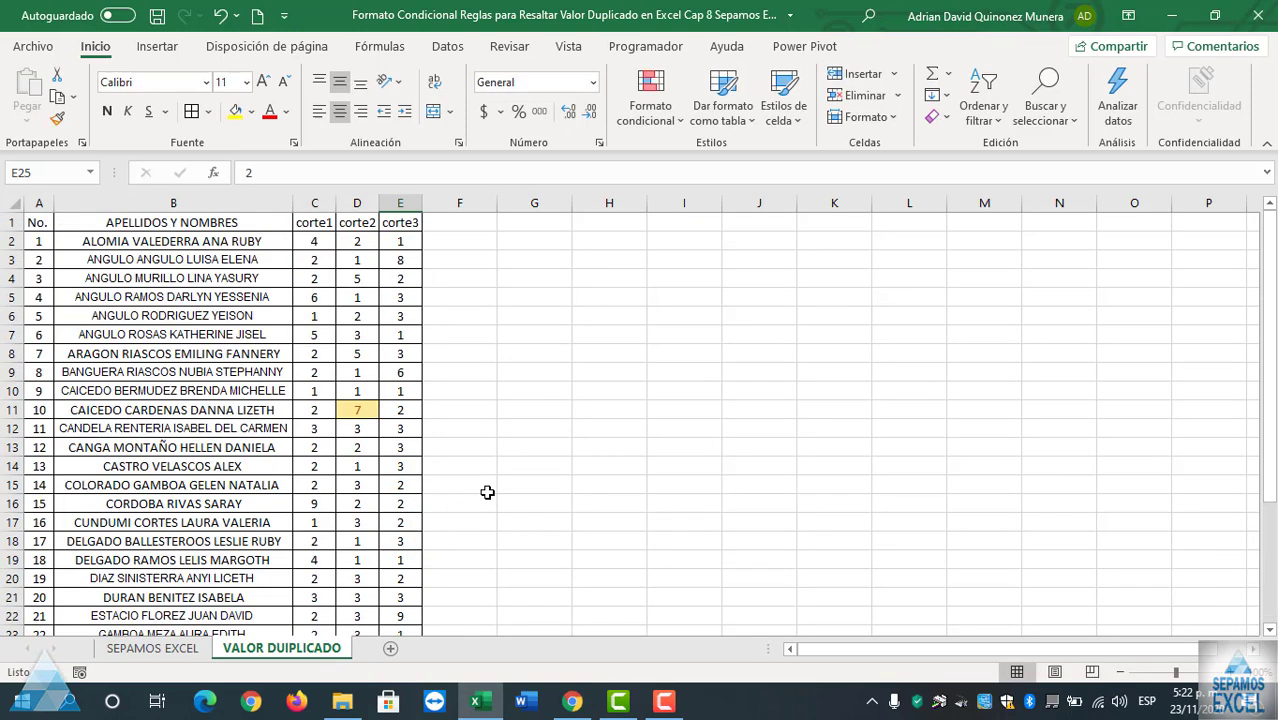
pyautogui.scroll(-4, 405, 300)
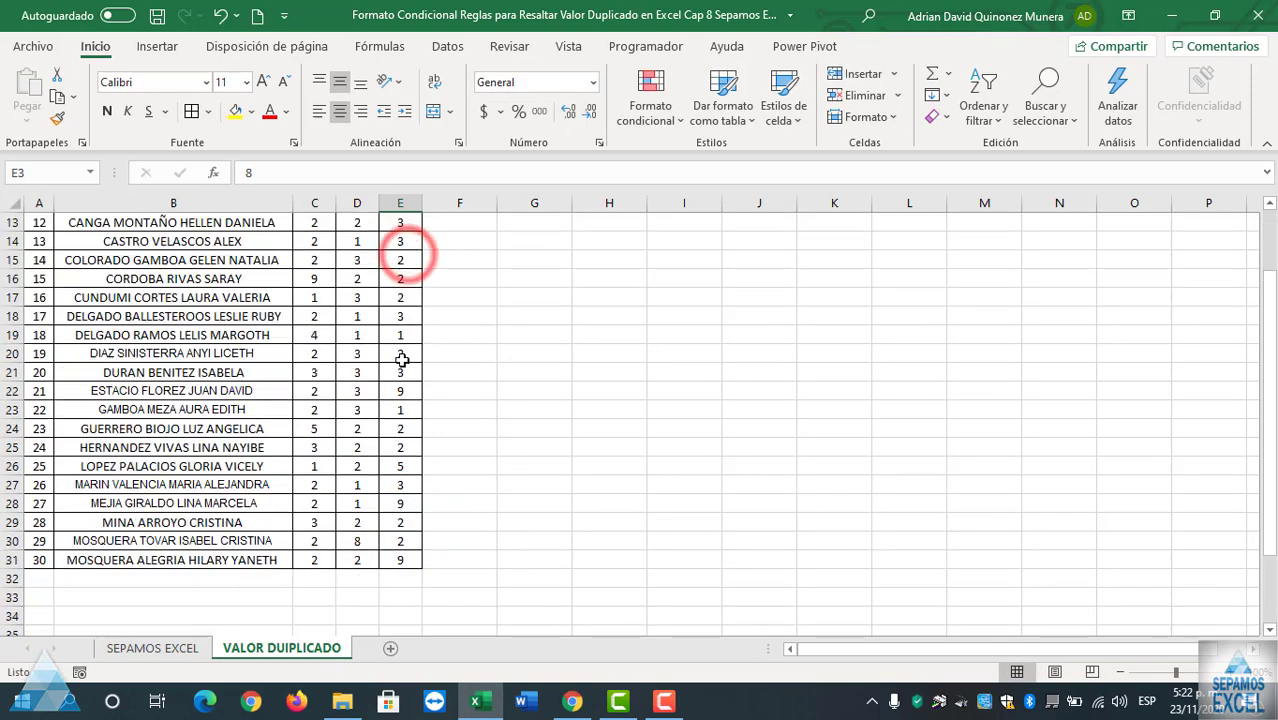
pyautogui.scroll(-1, 403, 400)
pyautogui.click(404, 411)
pyautogui.write('10')
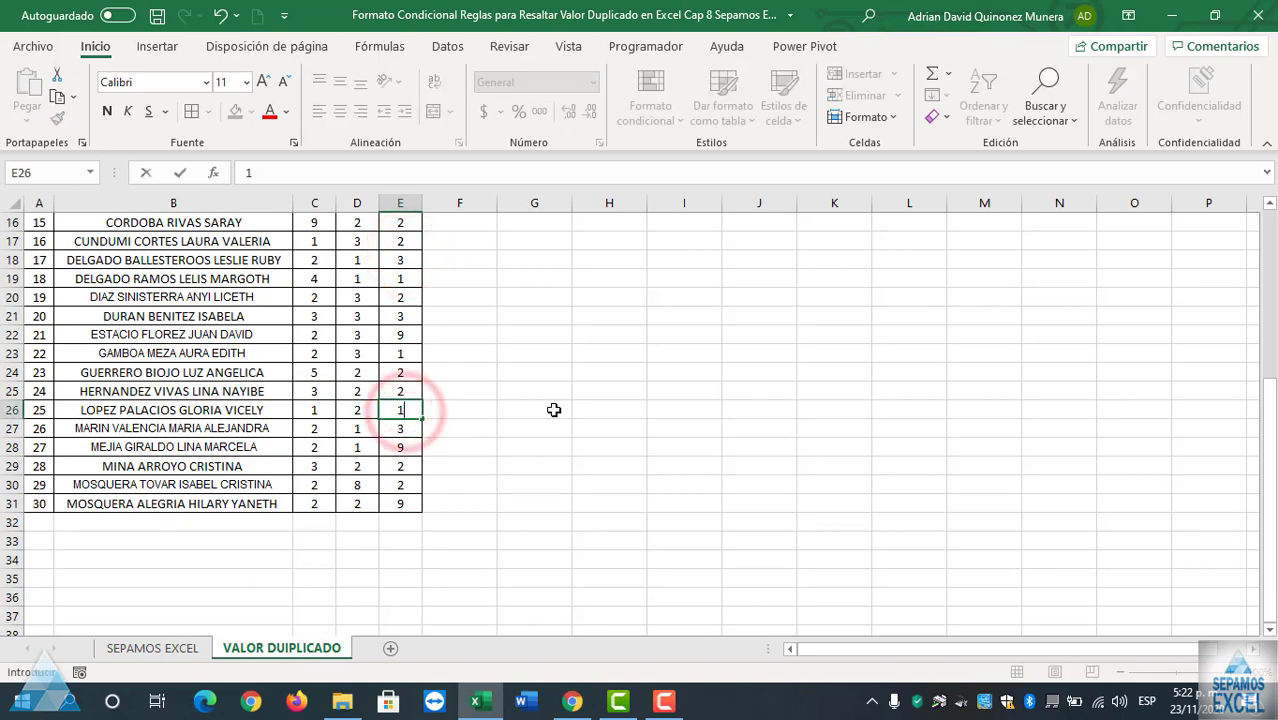
pyautogui.press('Return')
pyautogui.press('Up')
pyautogui.press('Up')
pyautogui.press('Up')
pyautogui.press('Up')
pyautogui.scroll(3, 553, 409)
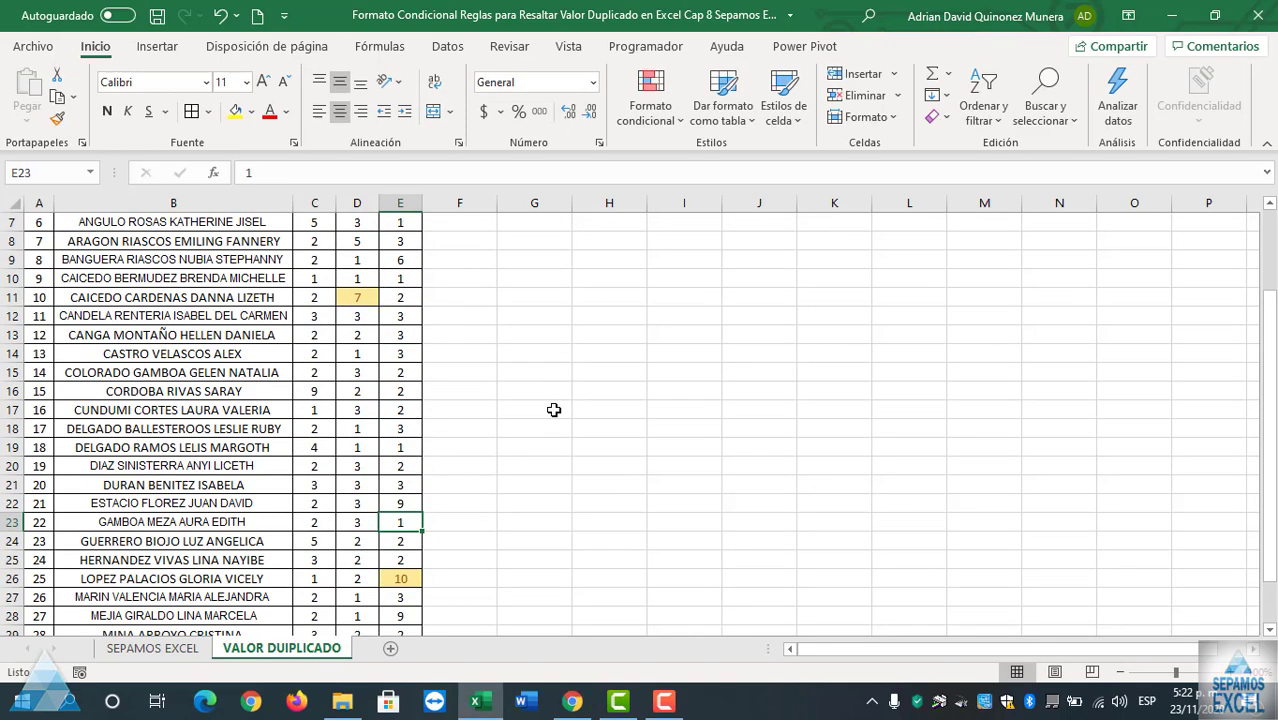
pyautogui.scroll(2, 553, 409)
# - Enter grades 11 in C3, 20 in E6 and 36 in C7
pyautogui.click(328, 262)
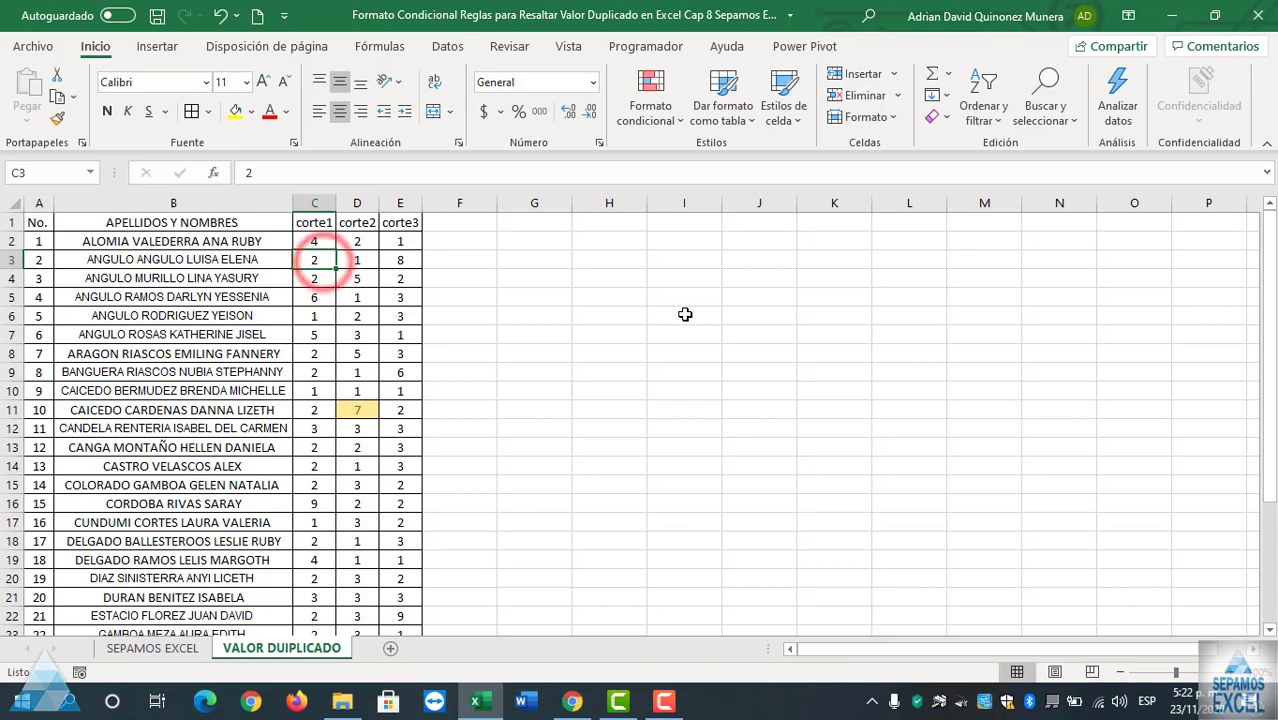
pyautogui.write('11')
pyautogui.press('Tab')
pyautogui.press('Down')
pyautogui.press('Down')
pyautogui.press('Down')
pyautogui.press('Right')
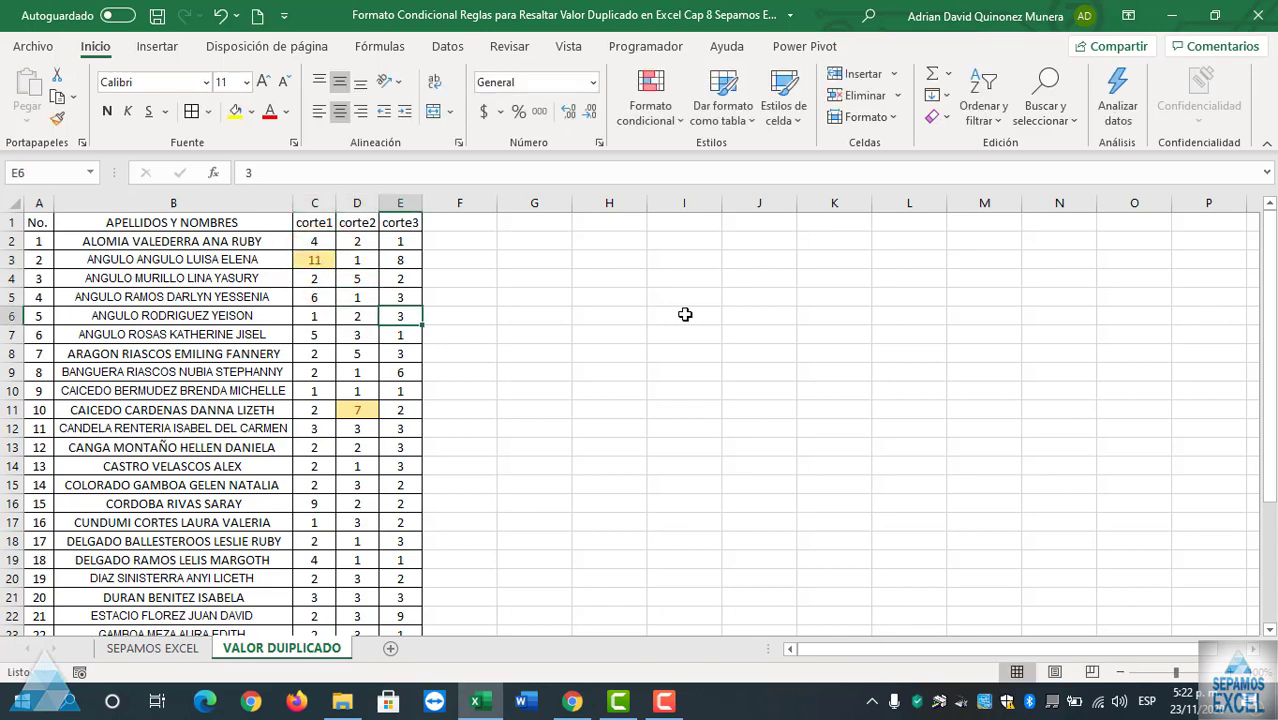
pyautogui.write('20')
pyautogui.press('Return')
pyautogui.press('Left')
pyautogui.press('Left')
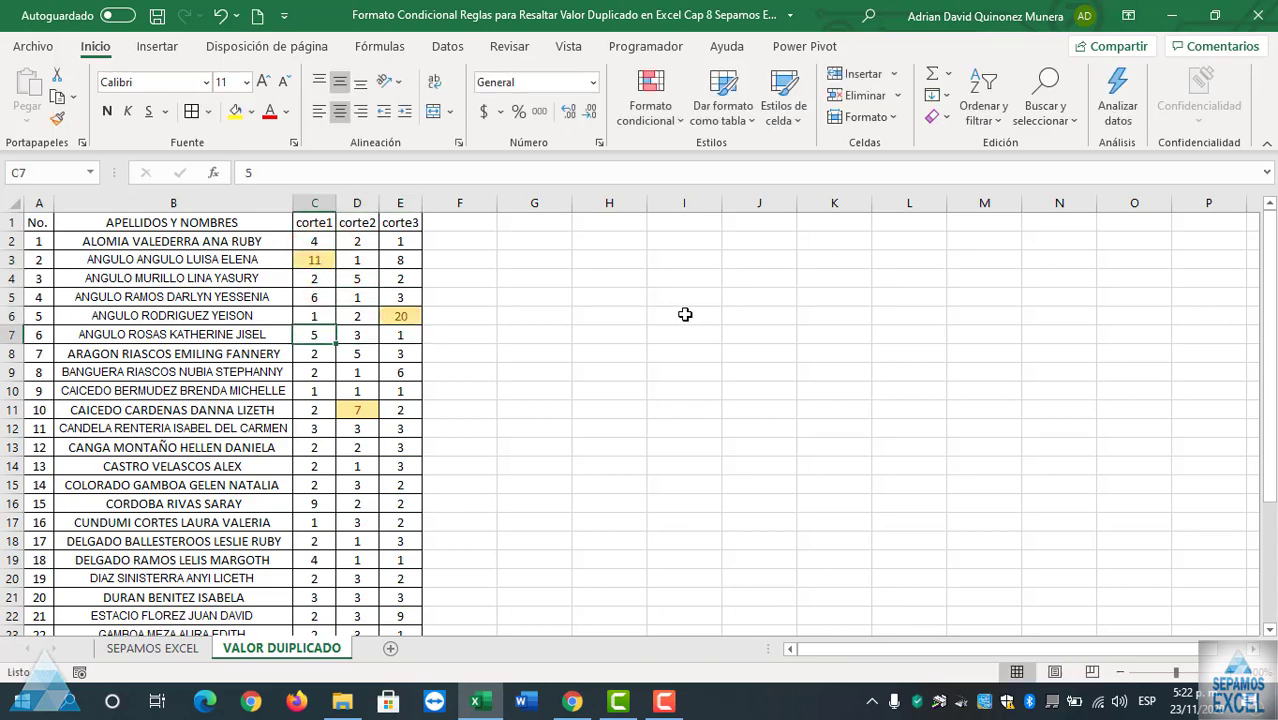
pyautogui.write('36')
pyautogui.press('Tab')
pyautogui.press('Tab')
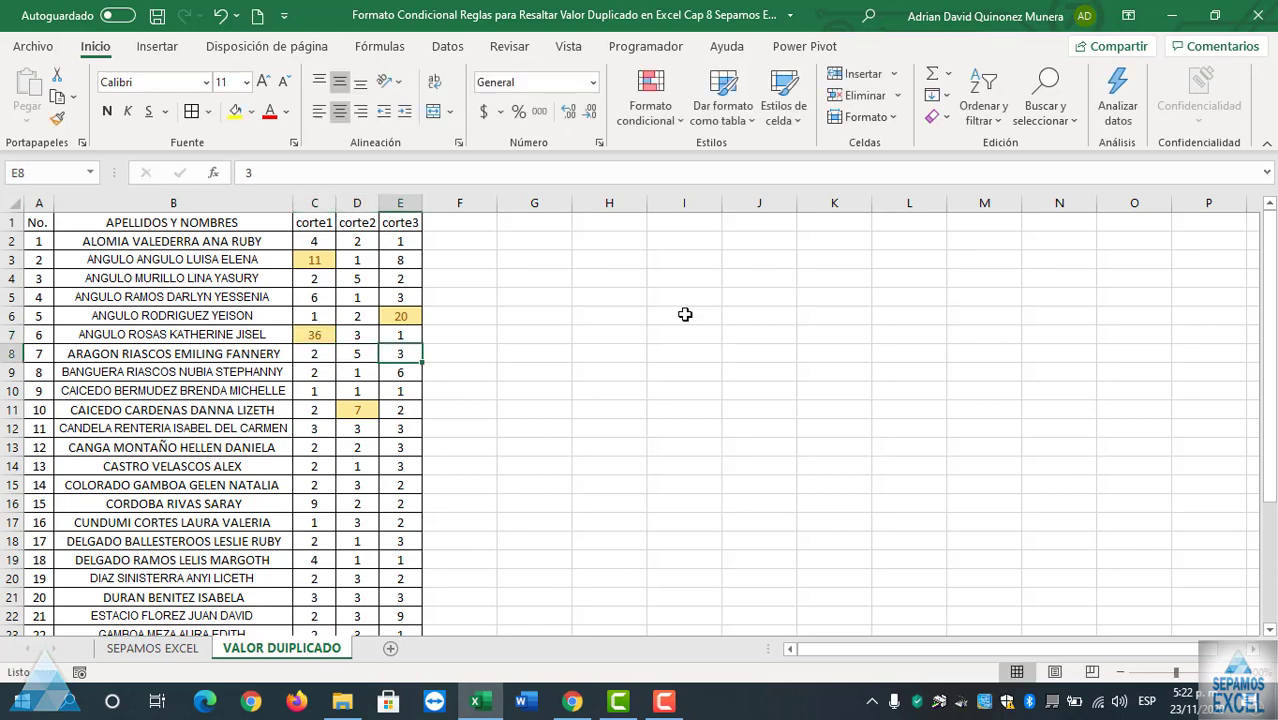
pyautogui.press('Down')
pyautogui.press('Down')
pyautogui.press('Down')
# - Enter grades 99 in C13, 45 in C14 and 70 in E15
pyautogui.press('Down')
pyautogui.press('Left')
pyautogui.press('Left')
pyautogui.press('Down')
pyautogui.write('8')
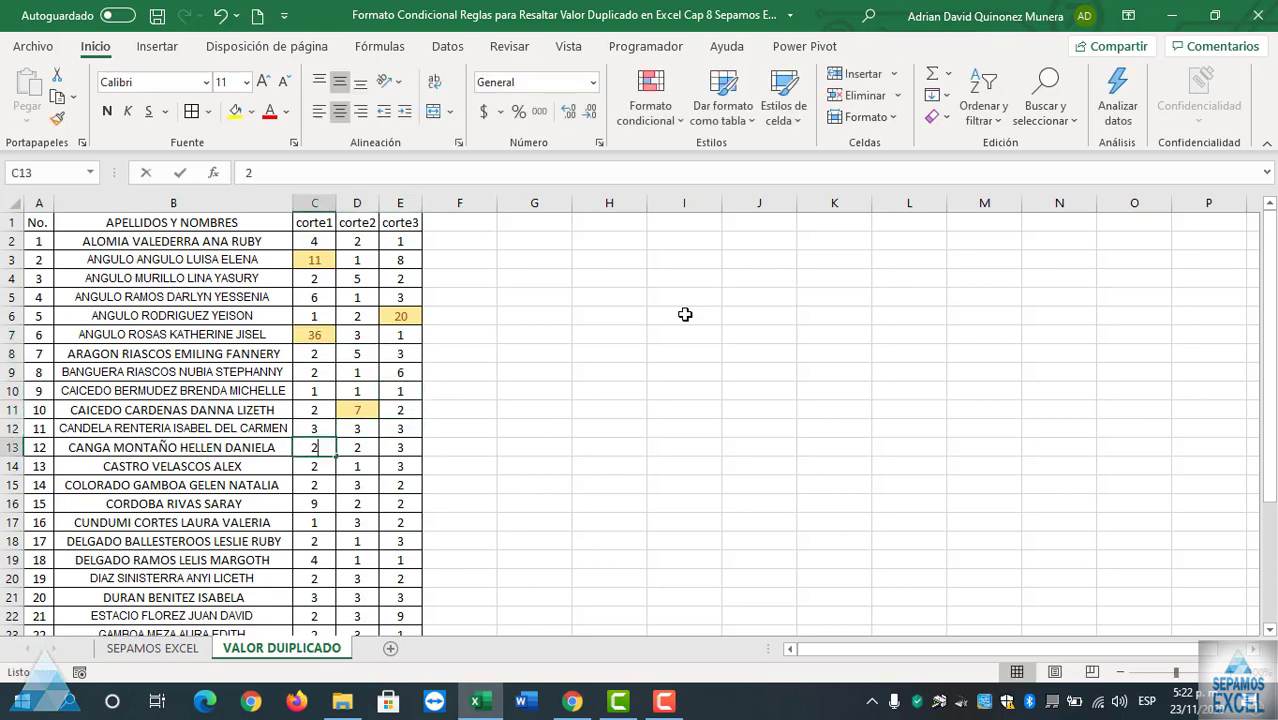
pyautogui.press('Tab')
pyautogui.press('Left')
pyautogui.write('9')
pyautogui.press('Return')
pyautogui.write('4')
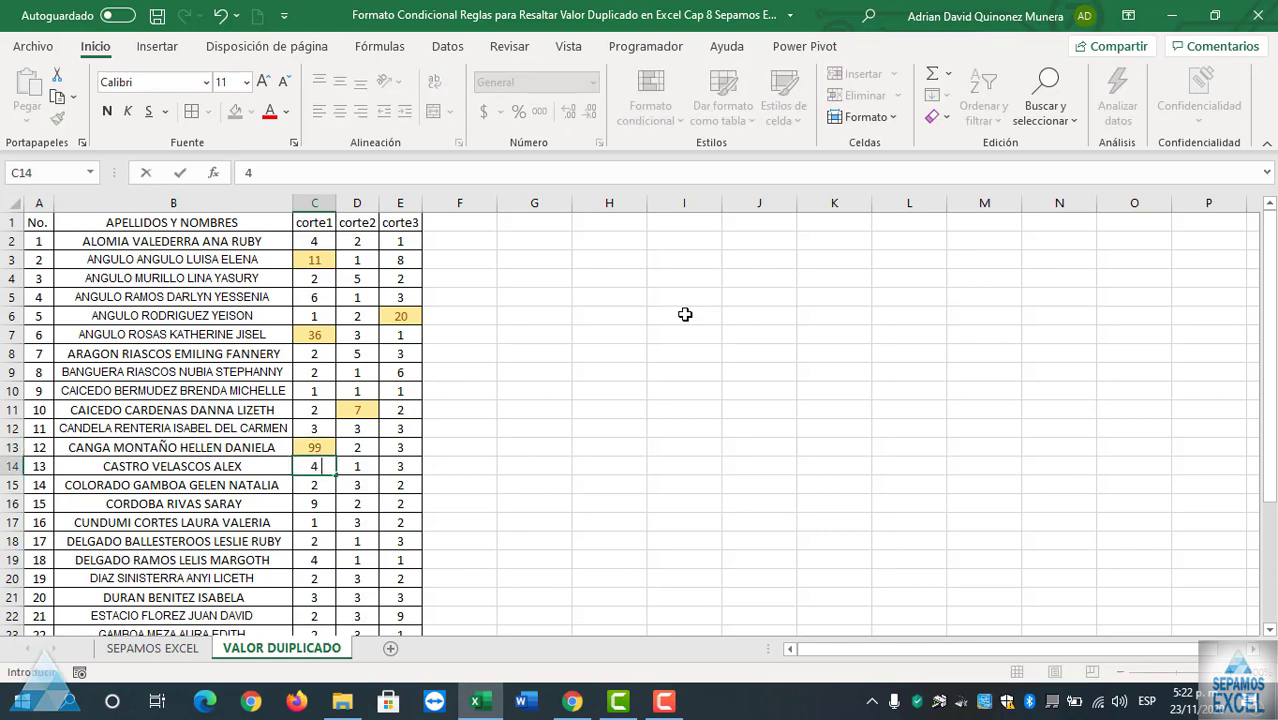
pyautogui.write('5')
pyautogui.press('Return')
pyautogui.press('Right')
pyautogui.press('Right')
pyautogui.write('7')
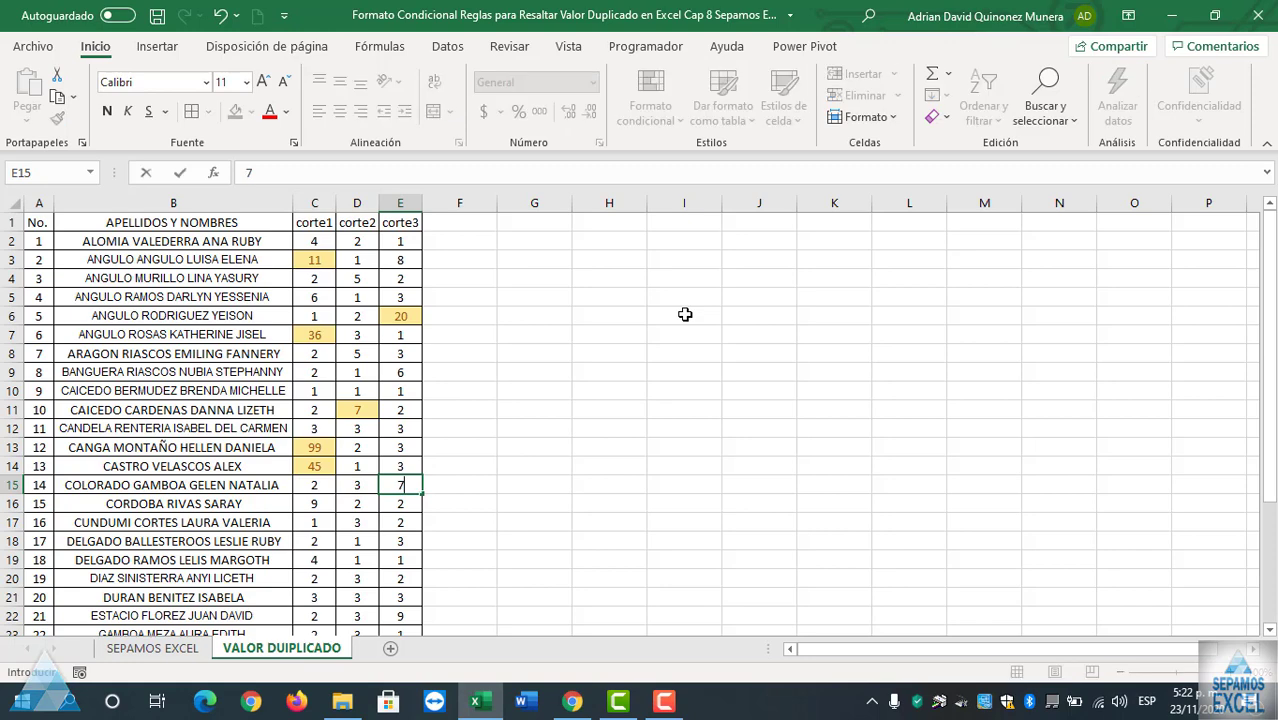
pyautogui.write('0')
pyautogui.press('Return')
pyautogui.press('Down')
pyautogui.press('Down')
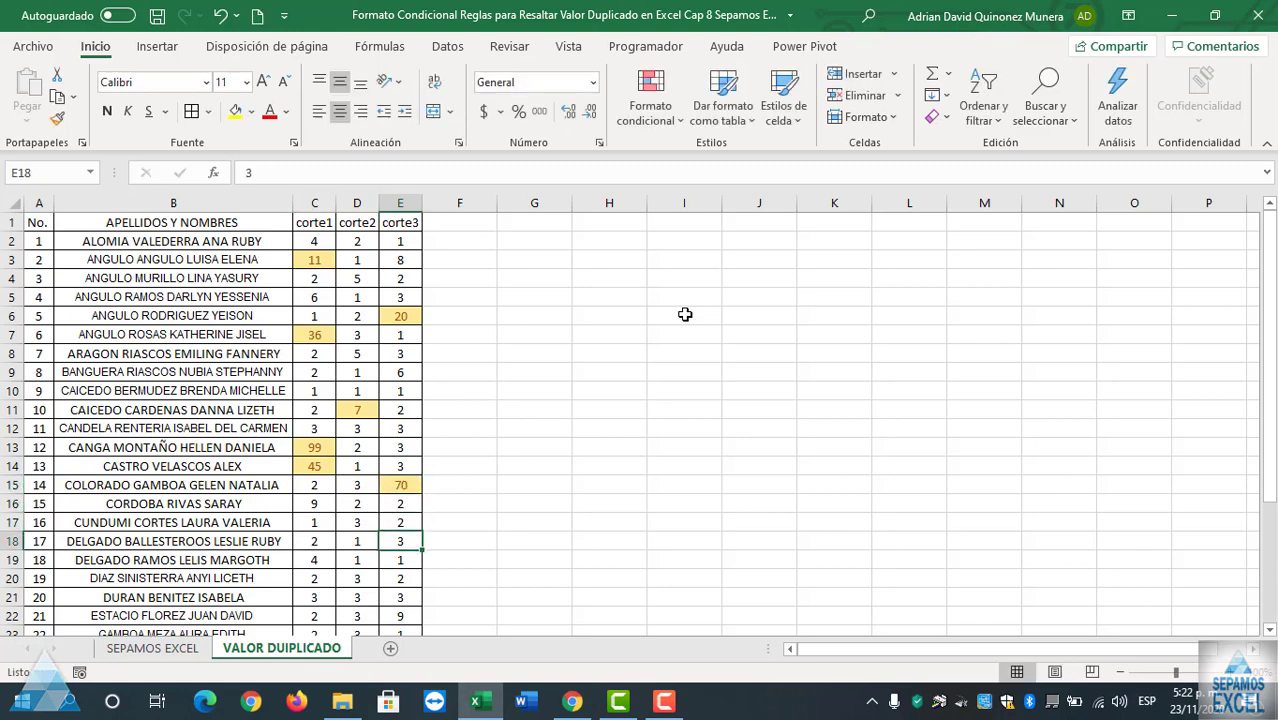
# - Apply a Duplicate values rule to C2:E31 with green fill and dark green text
pyautogui.moveTo(313, 238); pyautogui.dragTo(387, 651)
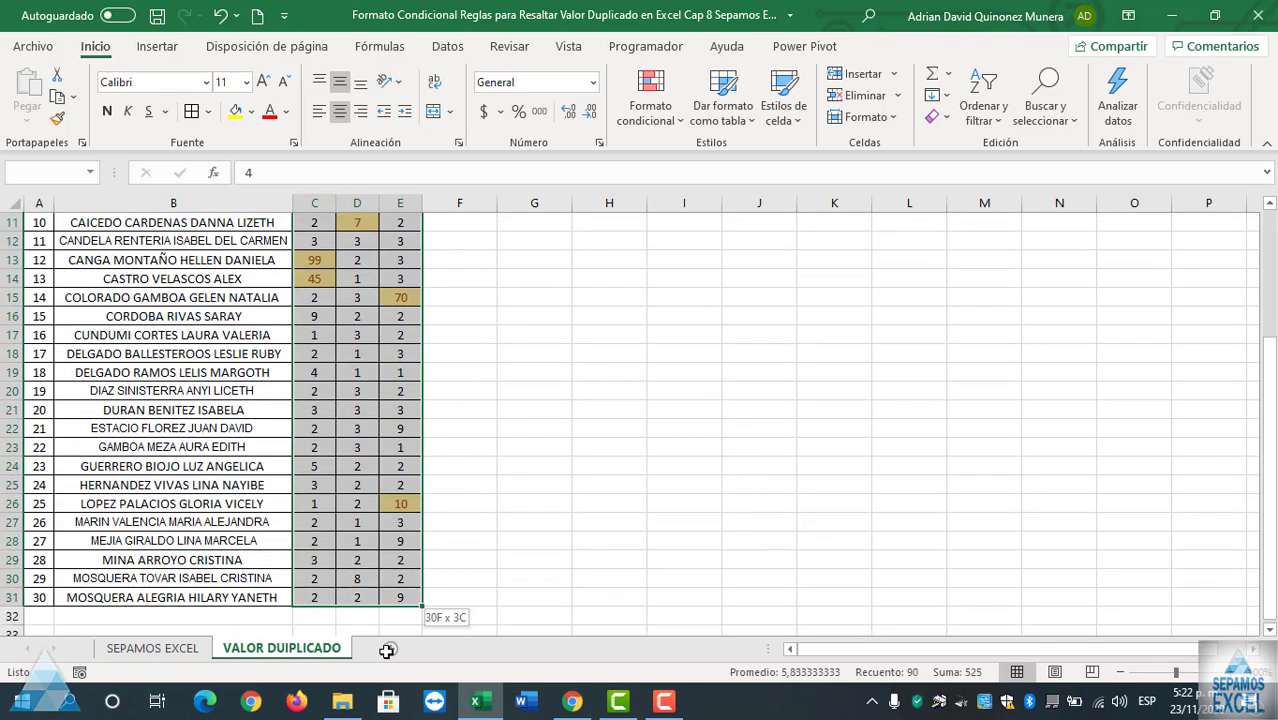
pyautogui.scroll(4, 620, 380)
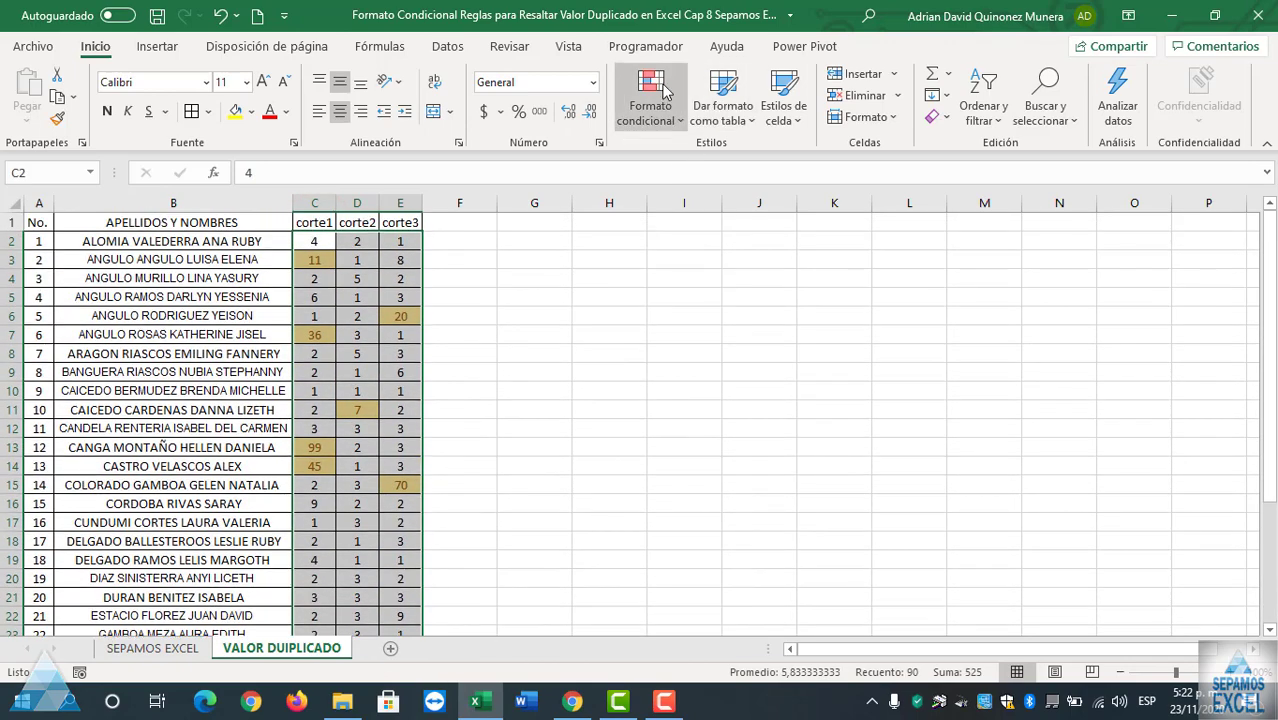
pyautogui.click(660, 90)
pyautogui.moveTo(733, 158)
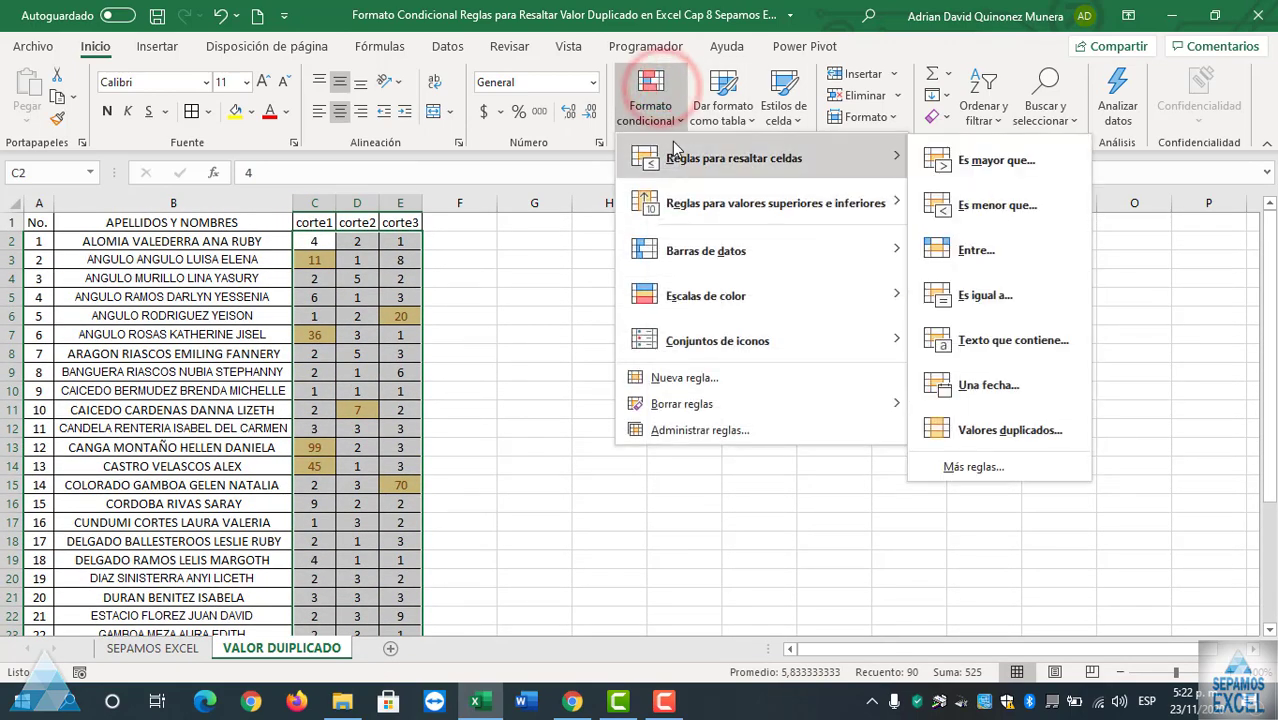
pyautogui.click(1005, 430)
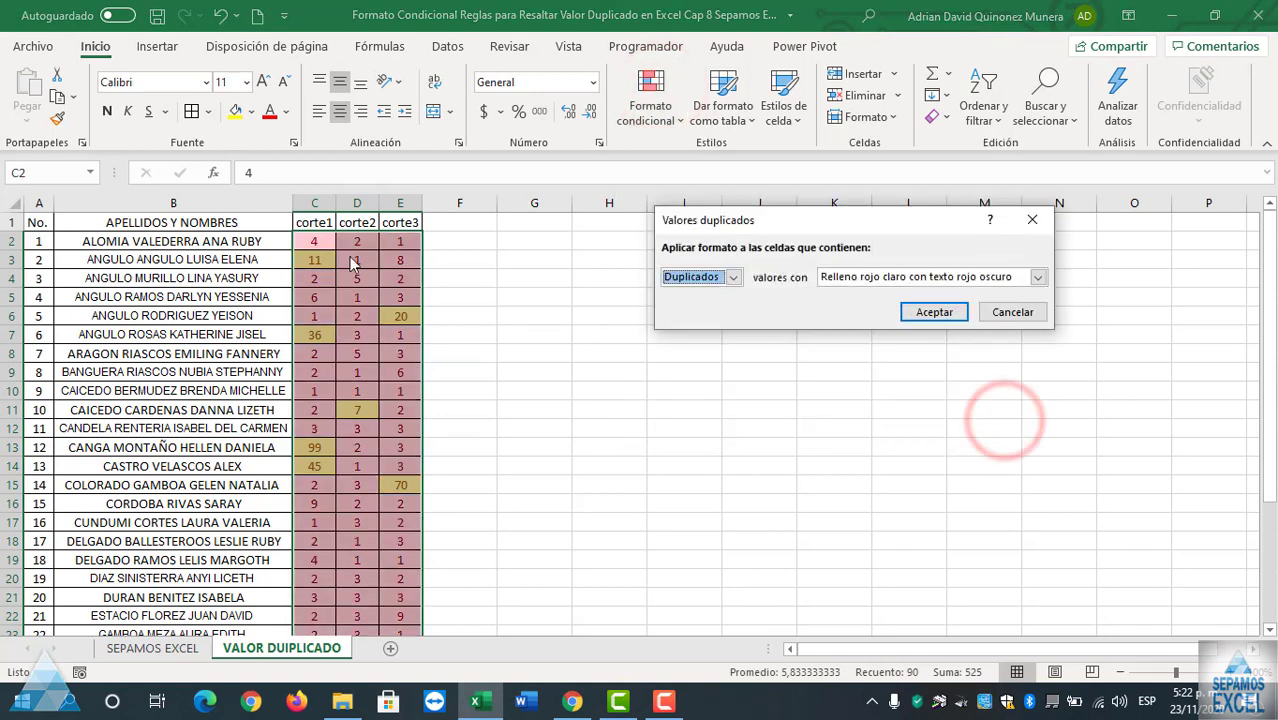
pyautogui.click(1037, 281)
pyautogui.click(930, 308)
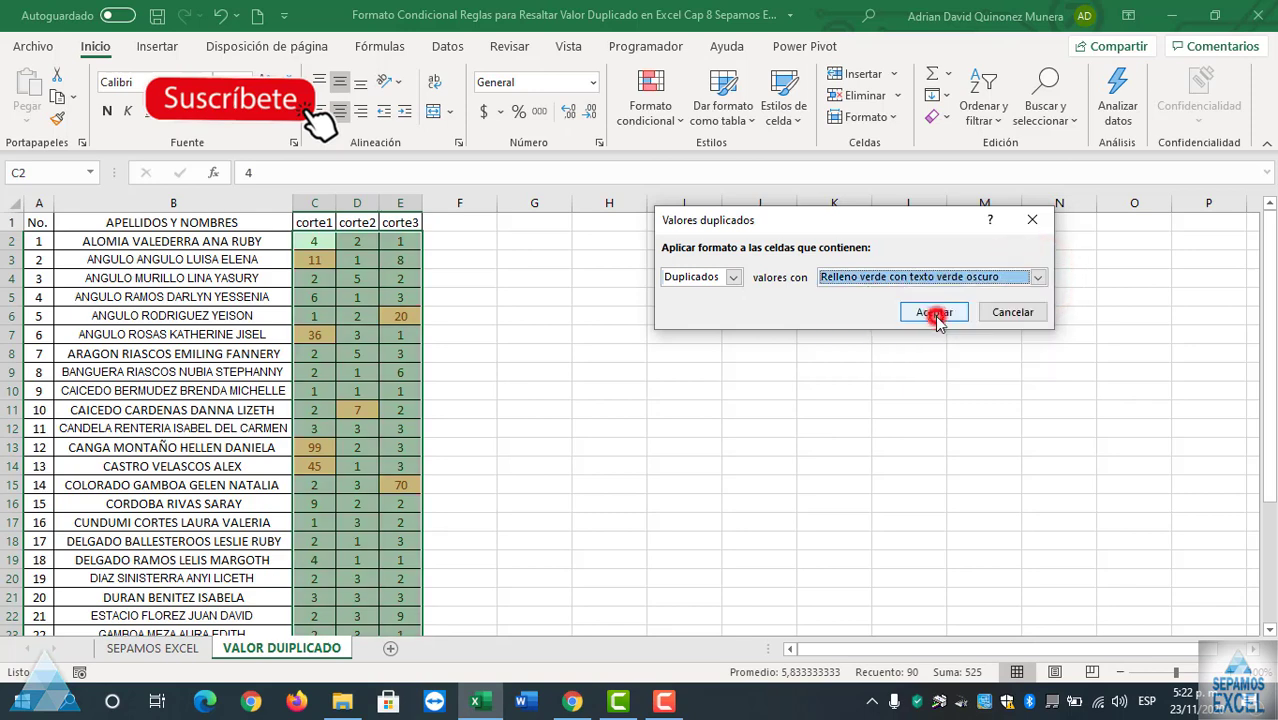
pyautogui.click(936, 314)
pyautogui.click(935, 313)
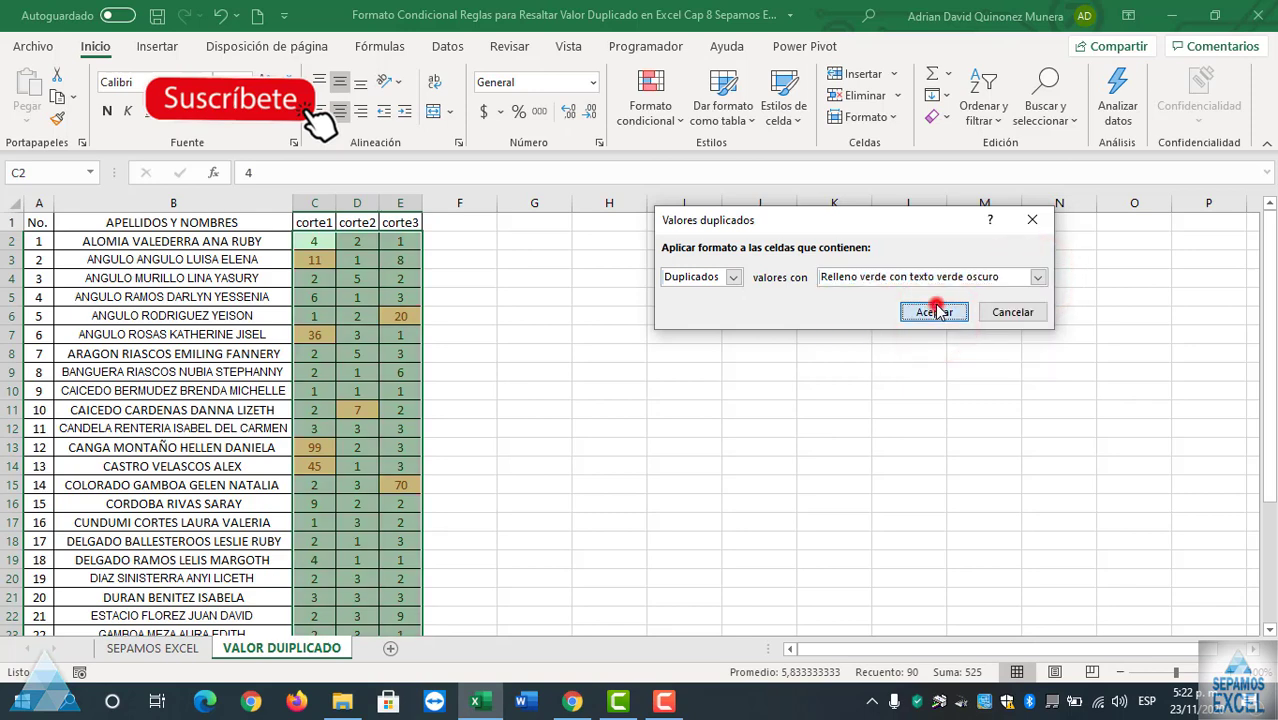
pyautogui.click(597, 322)
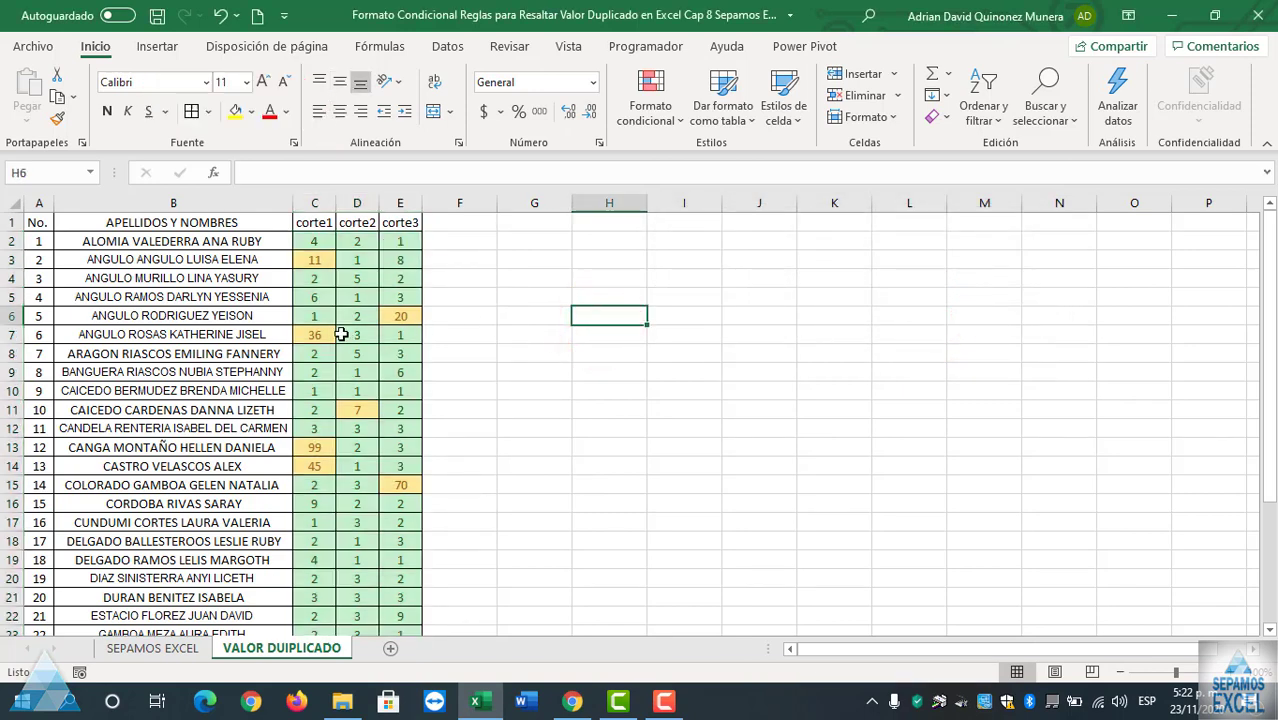
# - Enter grades 82 in D16, 80 in E19 and 100 in D22
pyautogui.scroll(-5, 328, 318)
pyautogui.scroll(5, 330, 380)
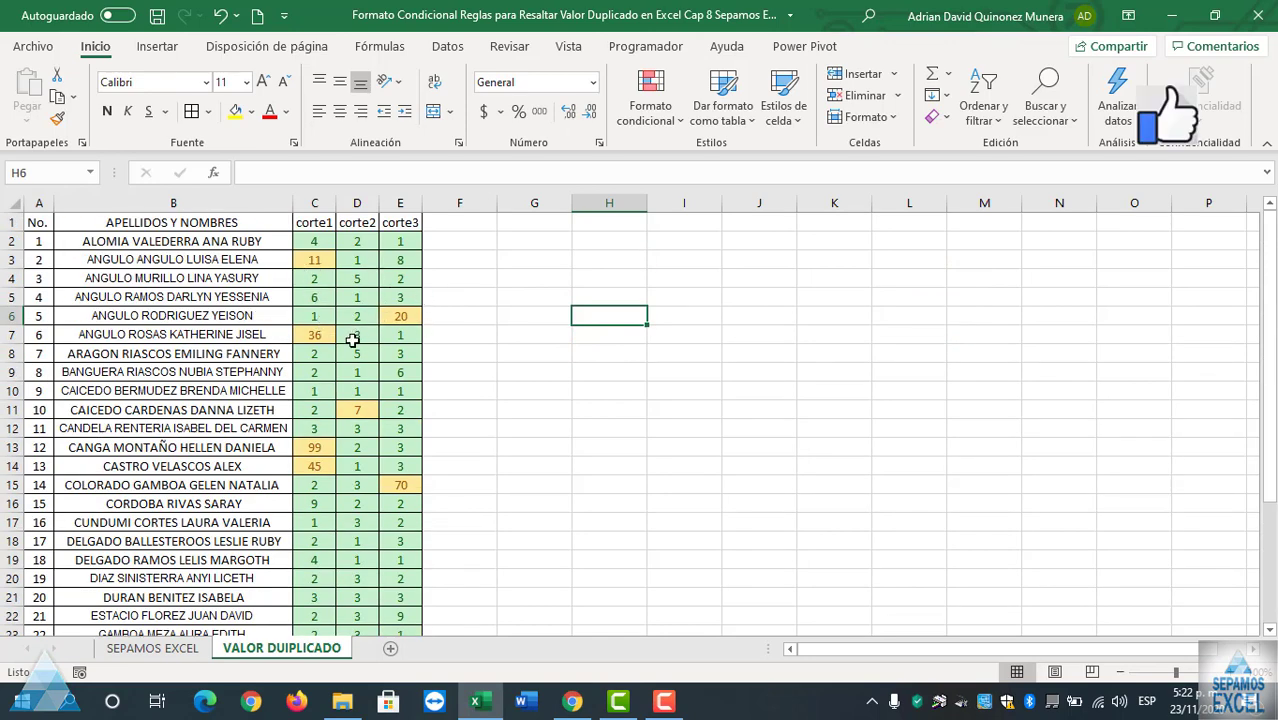
pyautogui.scroll(-1, 355, 336)
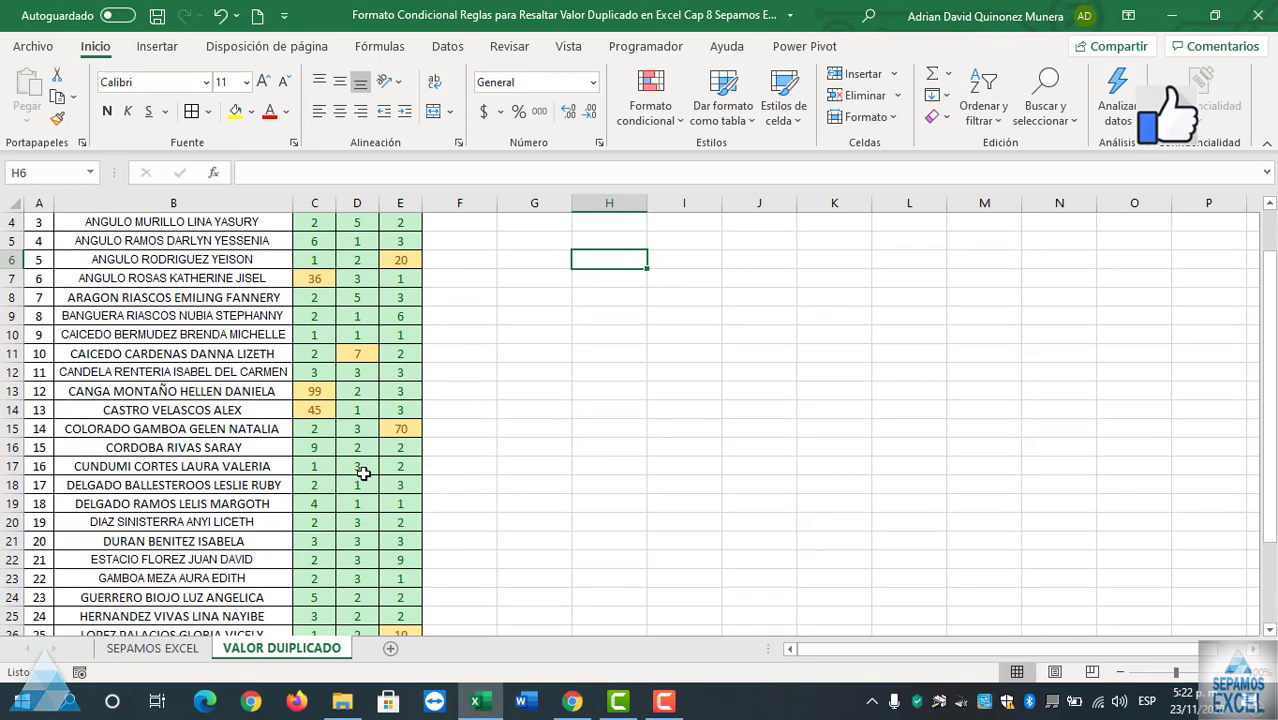
pyautogui.click(364, 455)
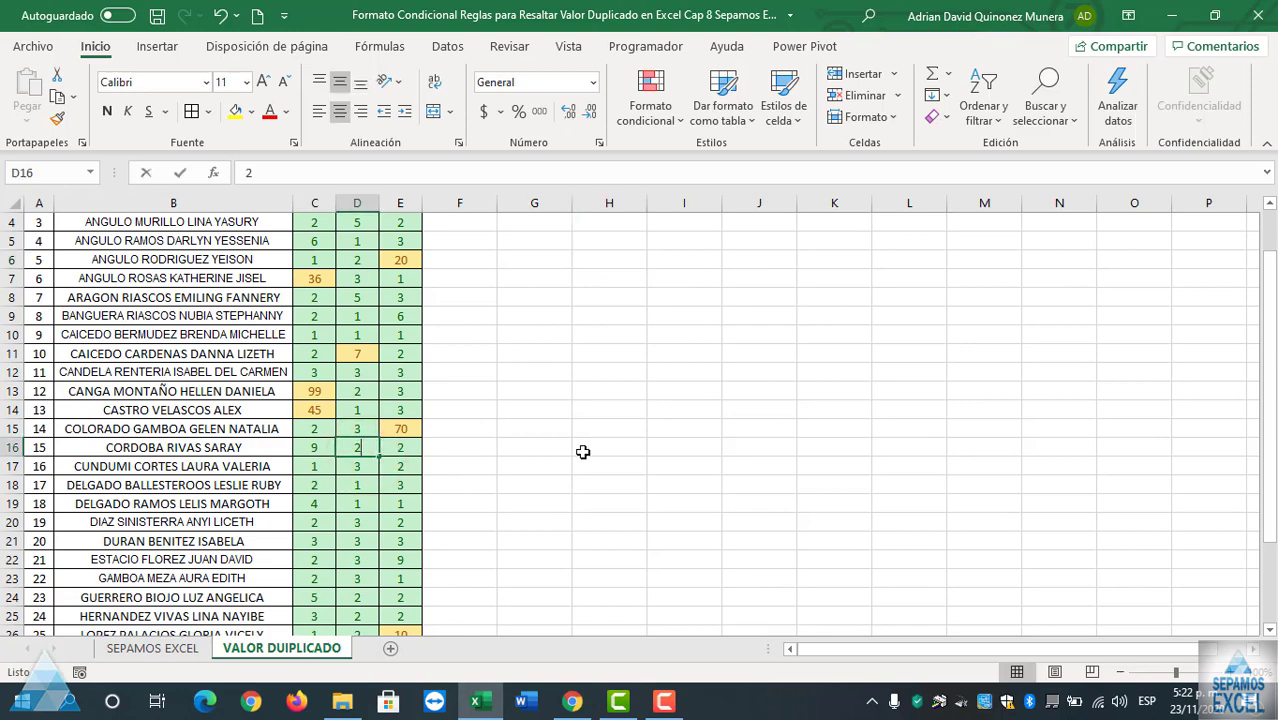
pyautogui.write('82')
pyautogui.press('Return')
pyautogui.press('Down')
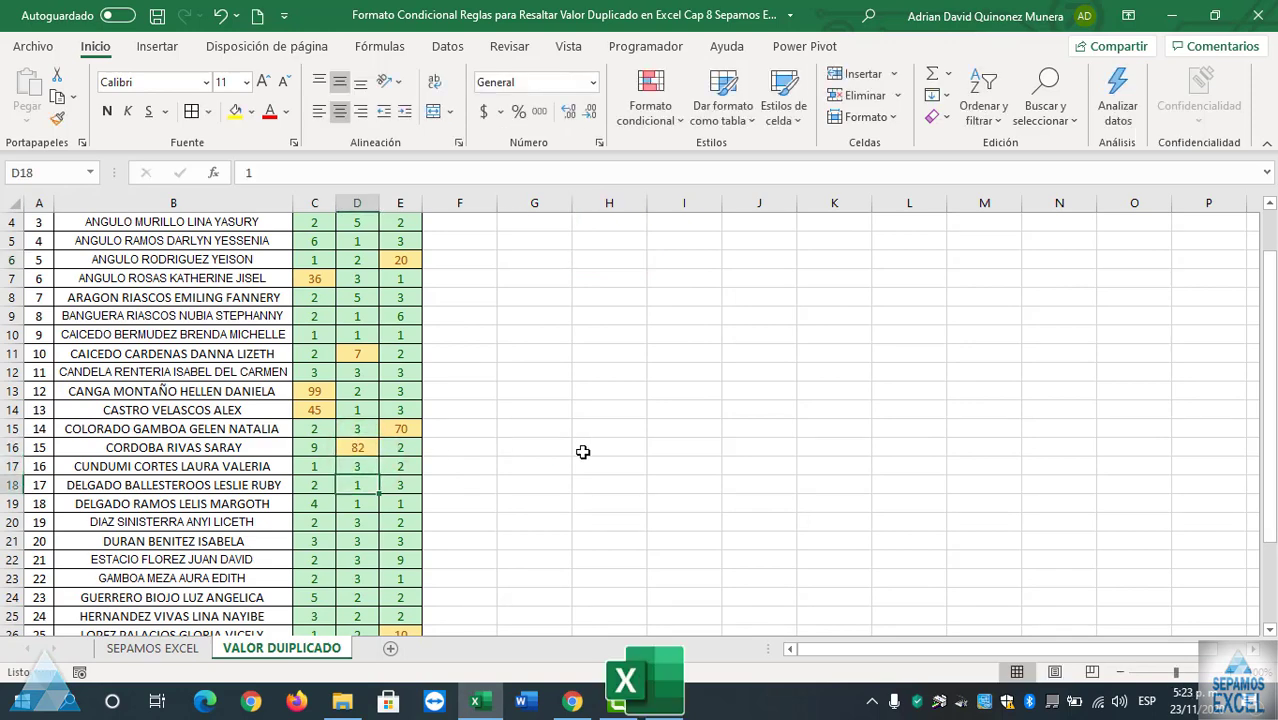
pyautogui.press('Right')
pyautogui.press('Down')
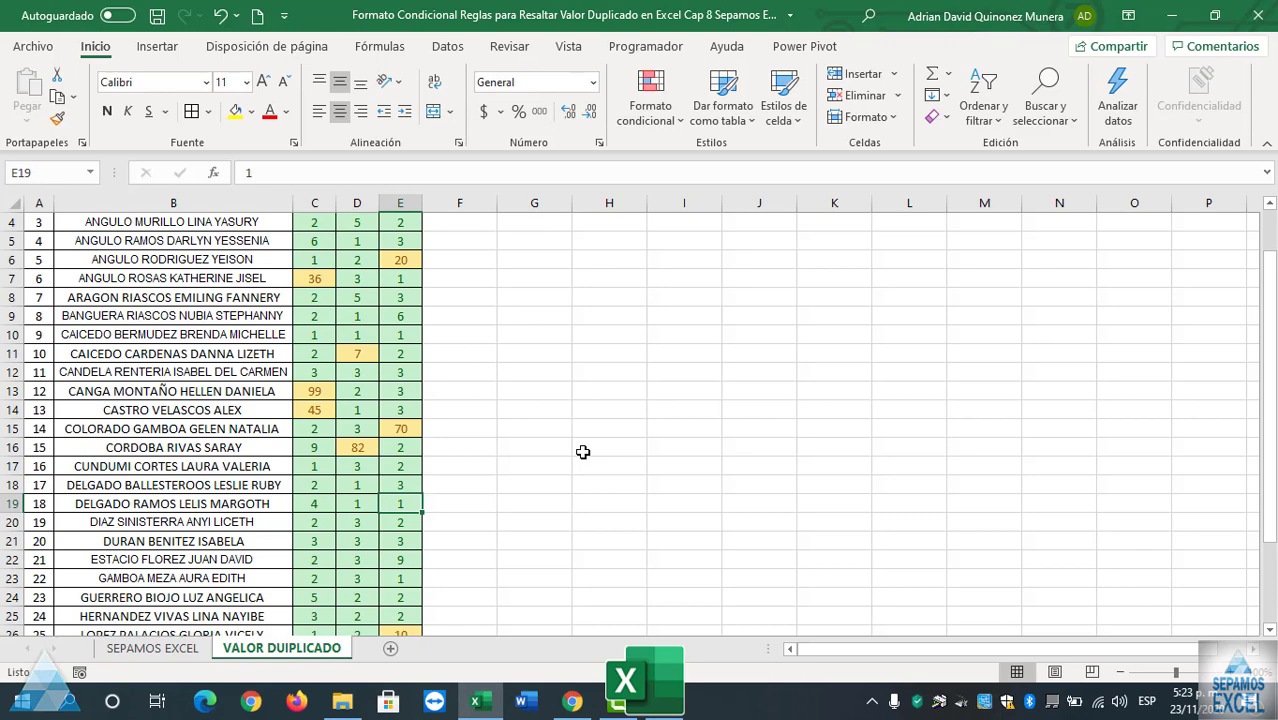
pyautogui.write('80')
pyautogui.press('Return')
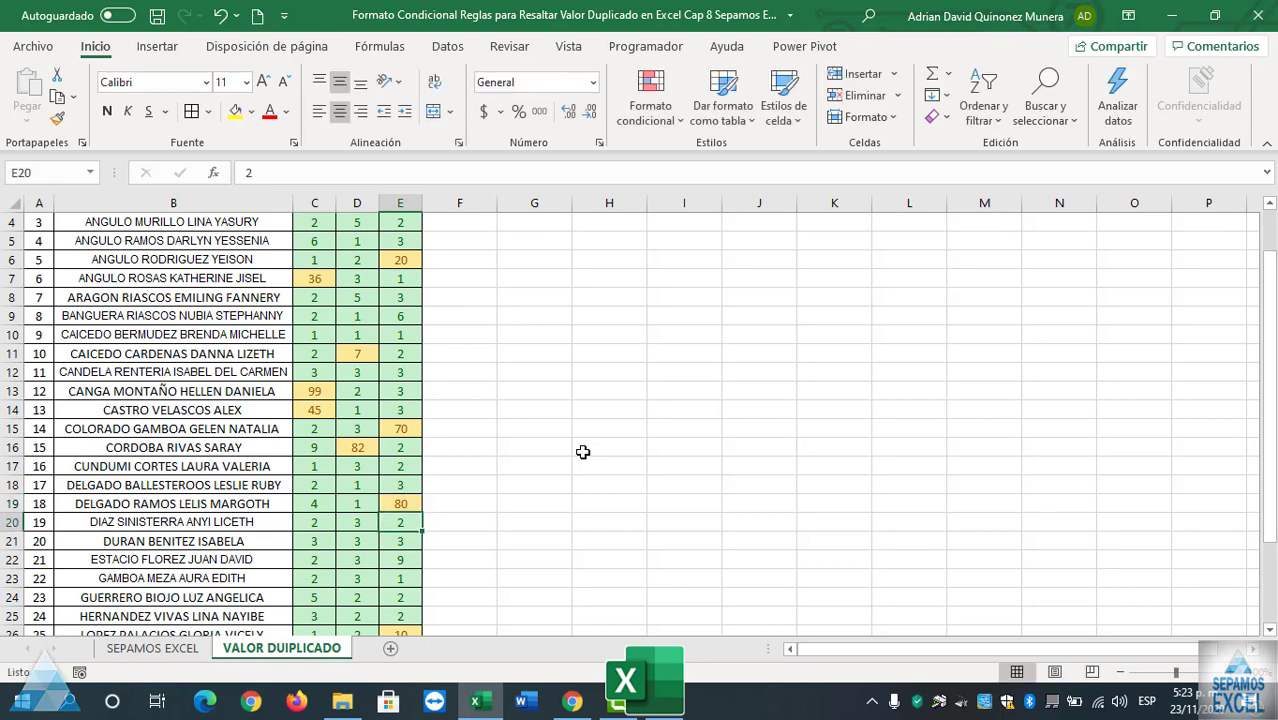
pyautogui.press('Down')
pyautogui.press('Down')
pyautogui.press('Left')
pyautogui.write('1')
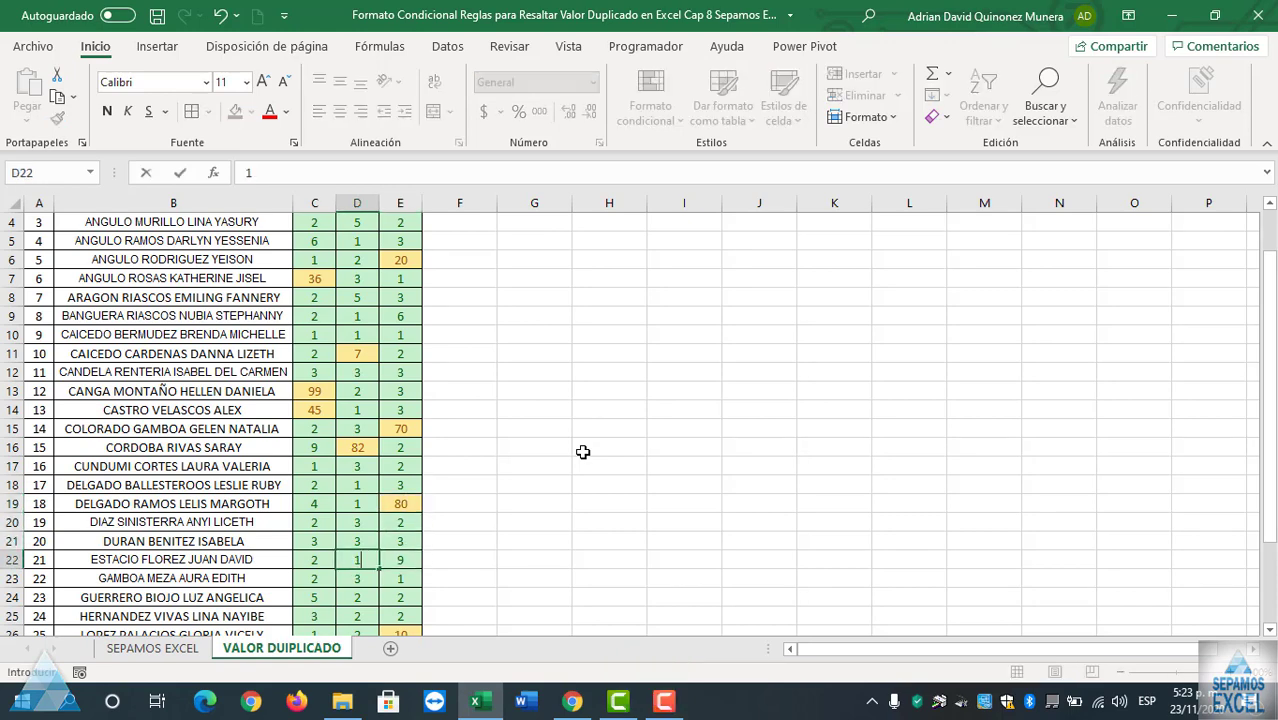
pyautogui.press('Return')
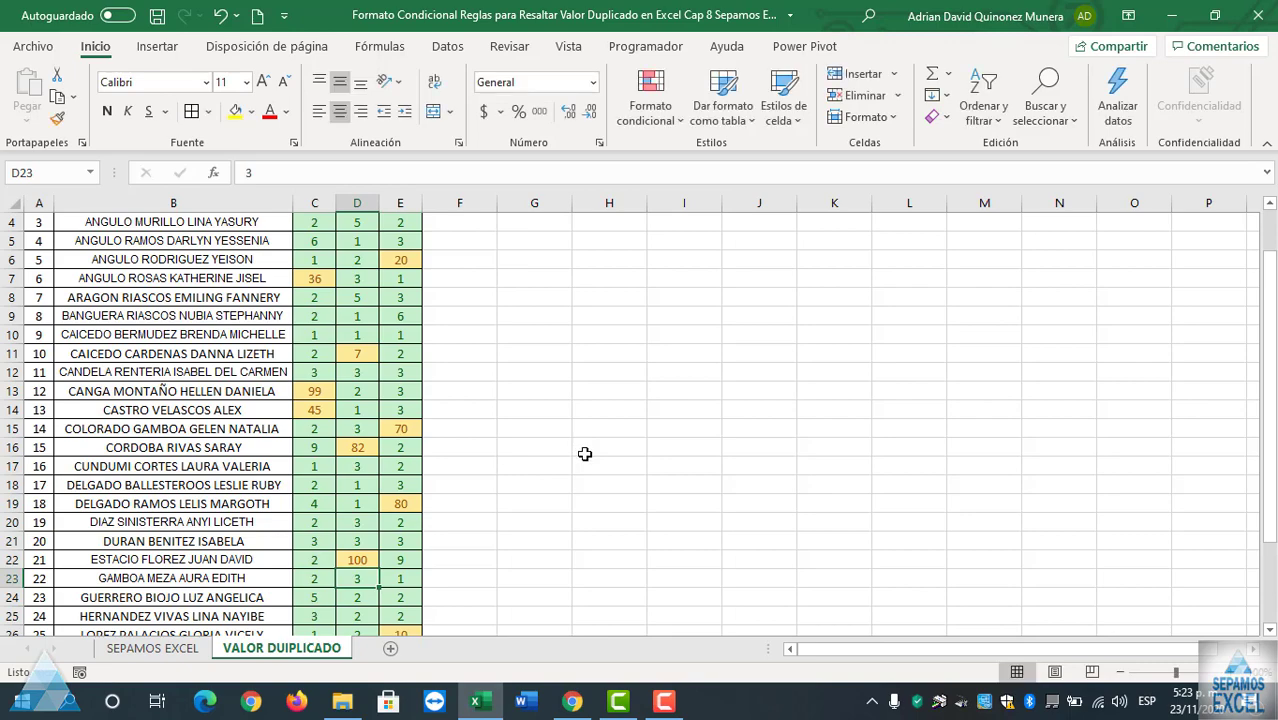
# - Check the highlighted grades and select cell F2 for the ratings
pyautogui.scroll(-2, 585, 454)
pyautogui.scroll(3, 586, 454)
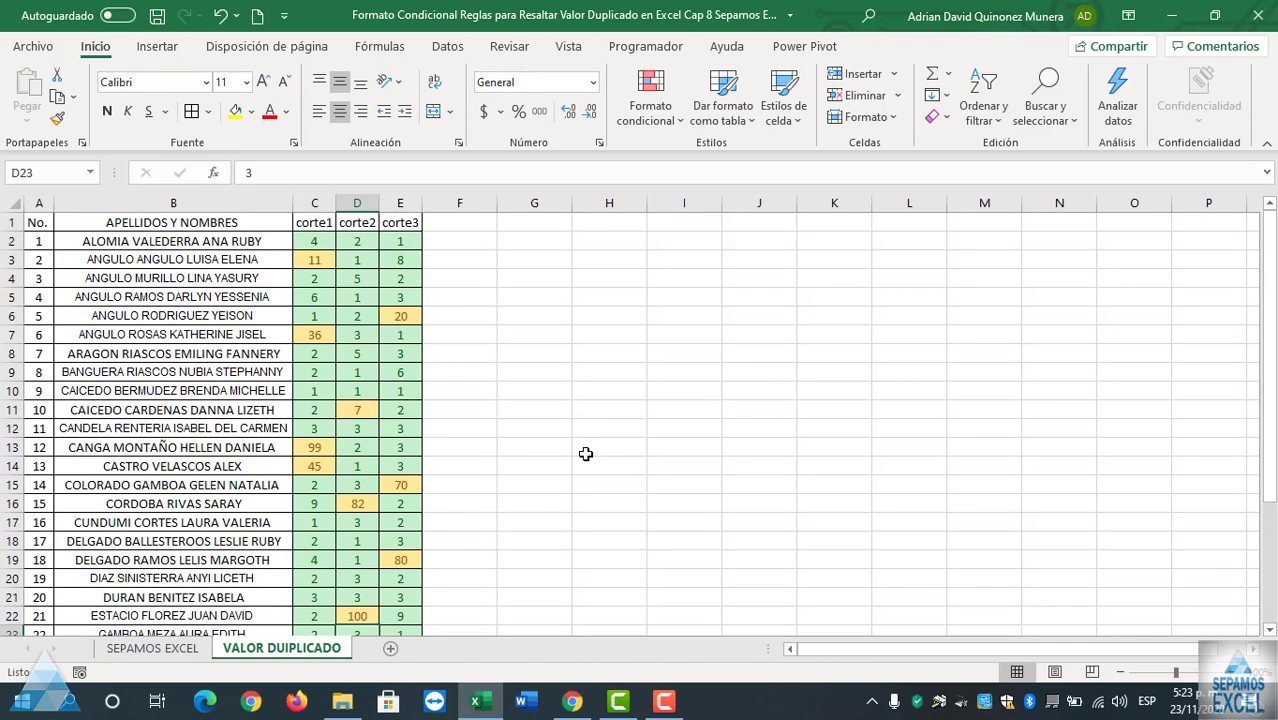
pyautogui.scroll(-4, 585, 454)
pyautogui.scroll(4, 586, 455)
pyautogui.click(453, 241)
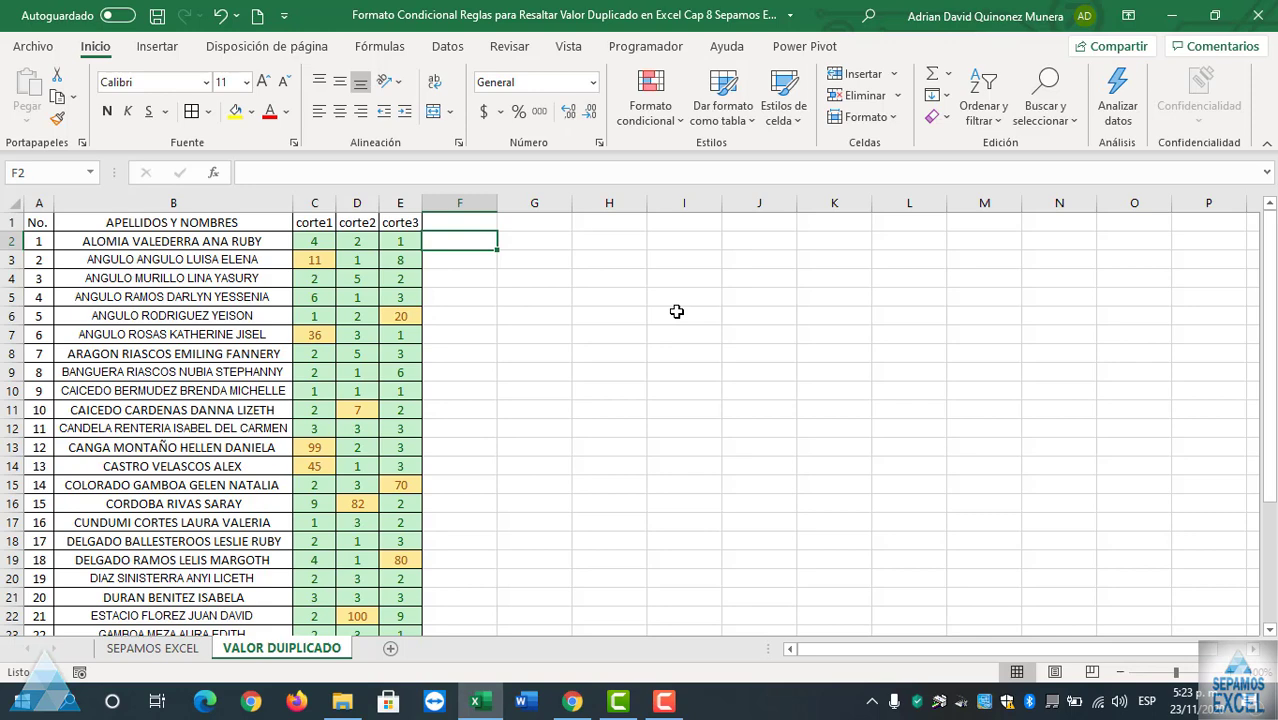
# - Enter ratings BUENO, MALO, EXCELENTE and REGULAR in F2 to F5
pyautogui.write('BUENO')
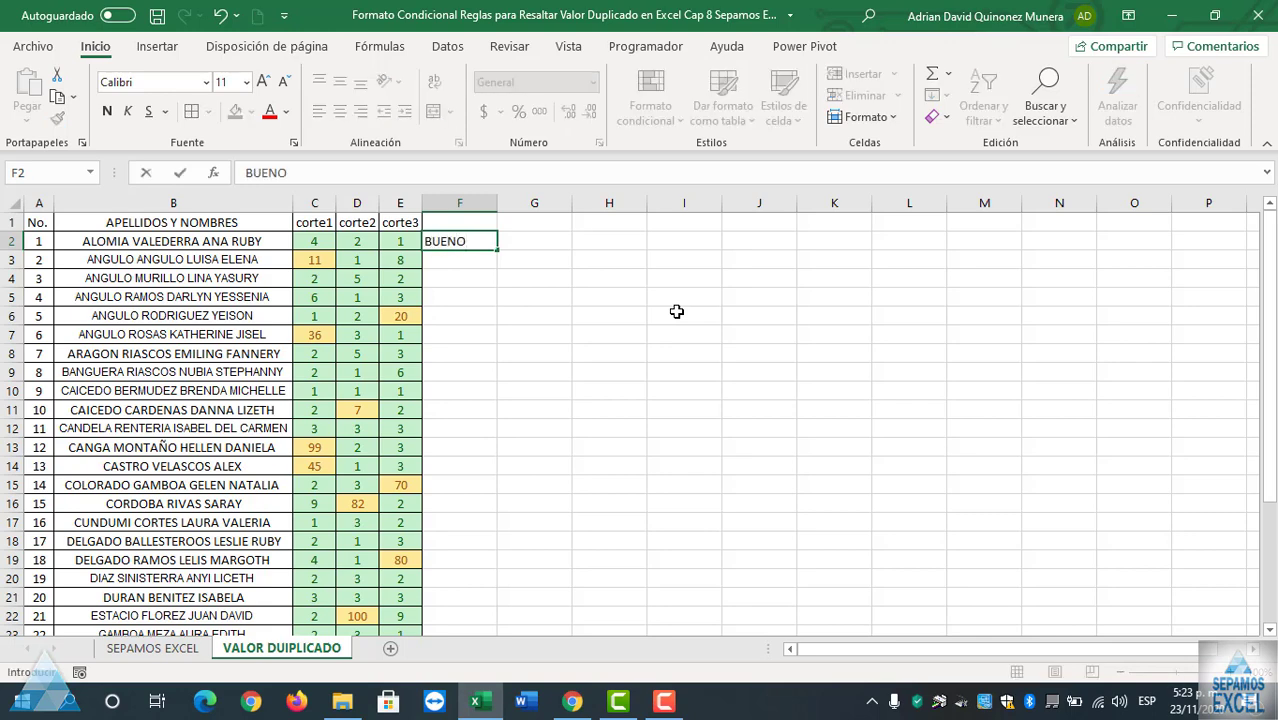
pyautogui.press('Return')
pyautogui.write('N')
pyautogui.press('BackSpace')
pyautogui.write('MALO')
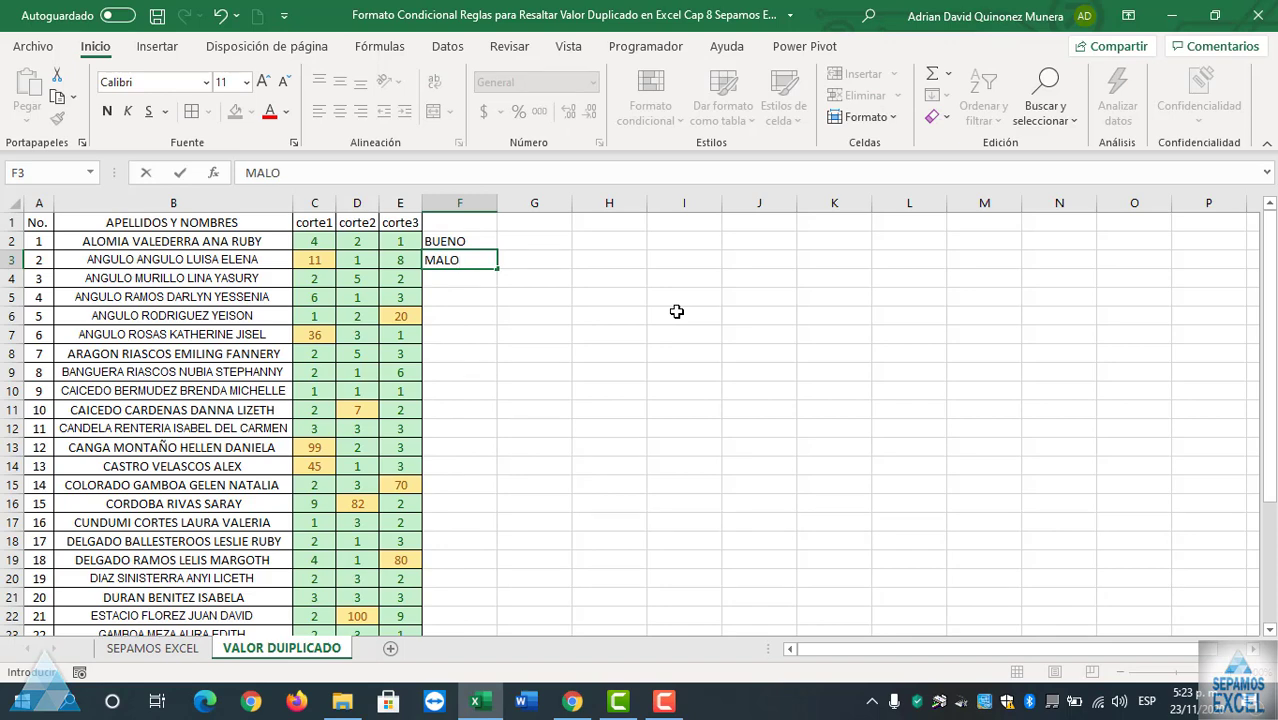
pyautogui.press('Return')
pyautogui.write('EXCE')
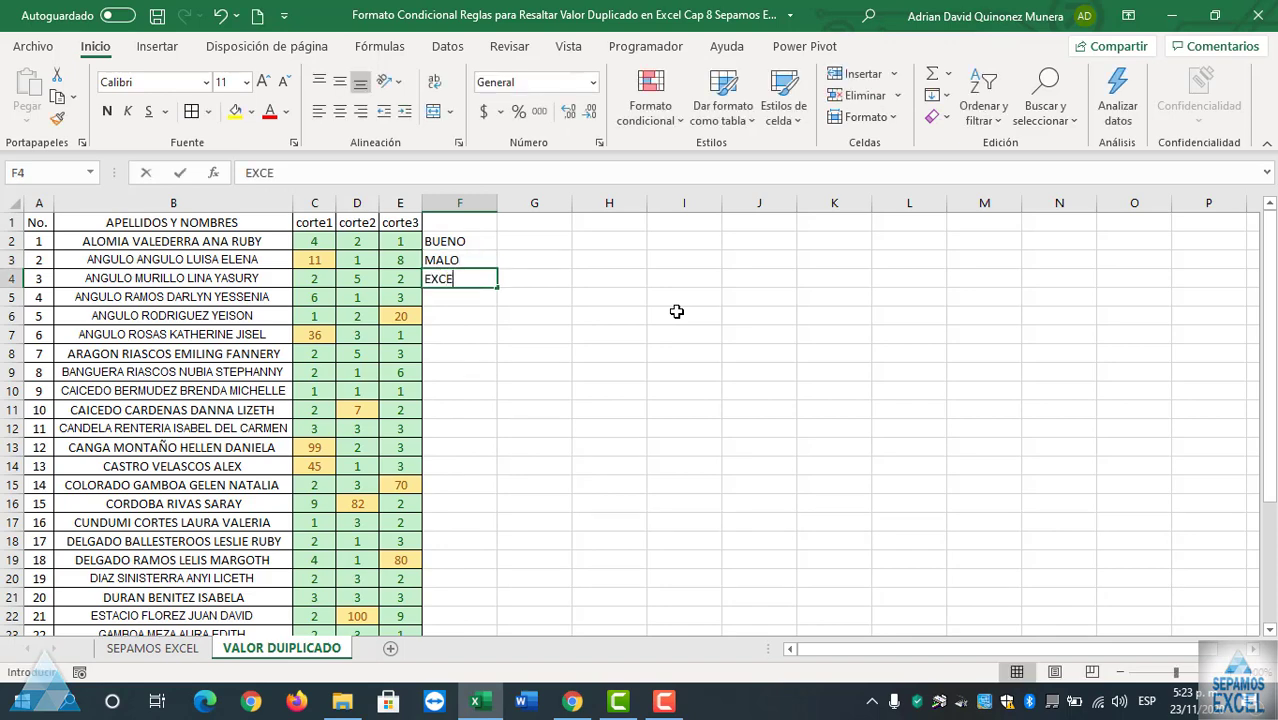
pyautogui.press('BackSpace')
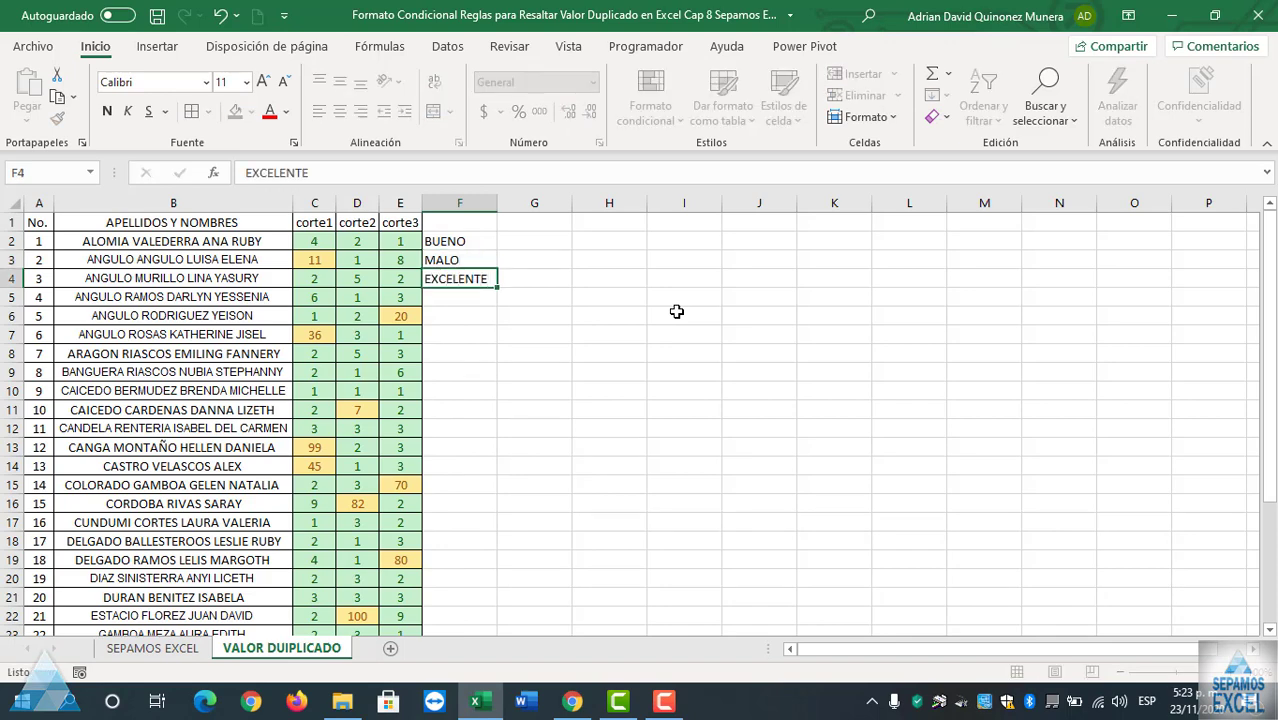
pyautogui.press('Return')
pyautogui.write('REG')
pyautogui.press('BackSpace')
pyautogui.press('BackSpace')
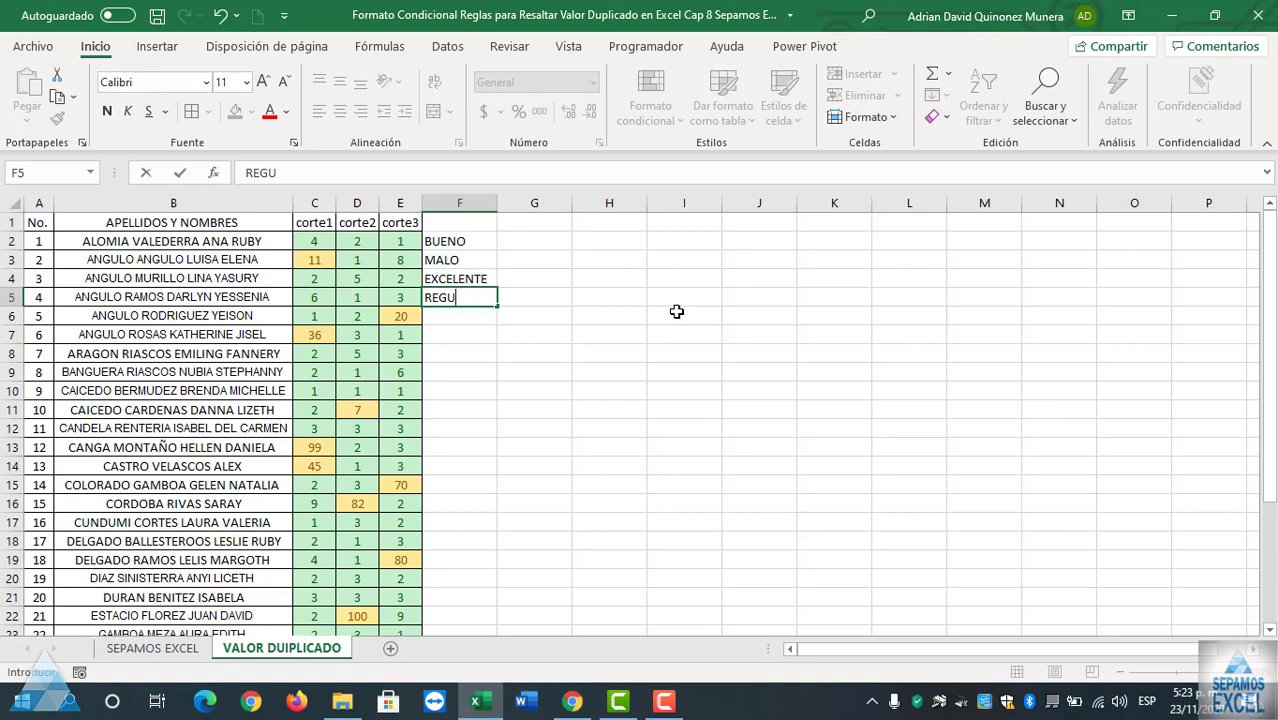
pyautogui.write('LAR')
pyautogui.press('Return')
# - Enter BUENO, MALO, REGULAR, BUENO in F6 to F9 and begin SOBRESALIENTE in F10
pyautogui.write('BUENO')
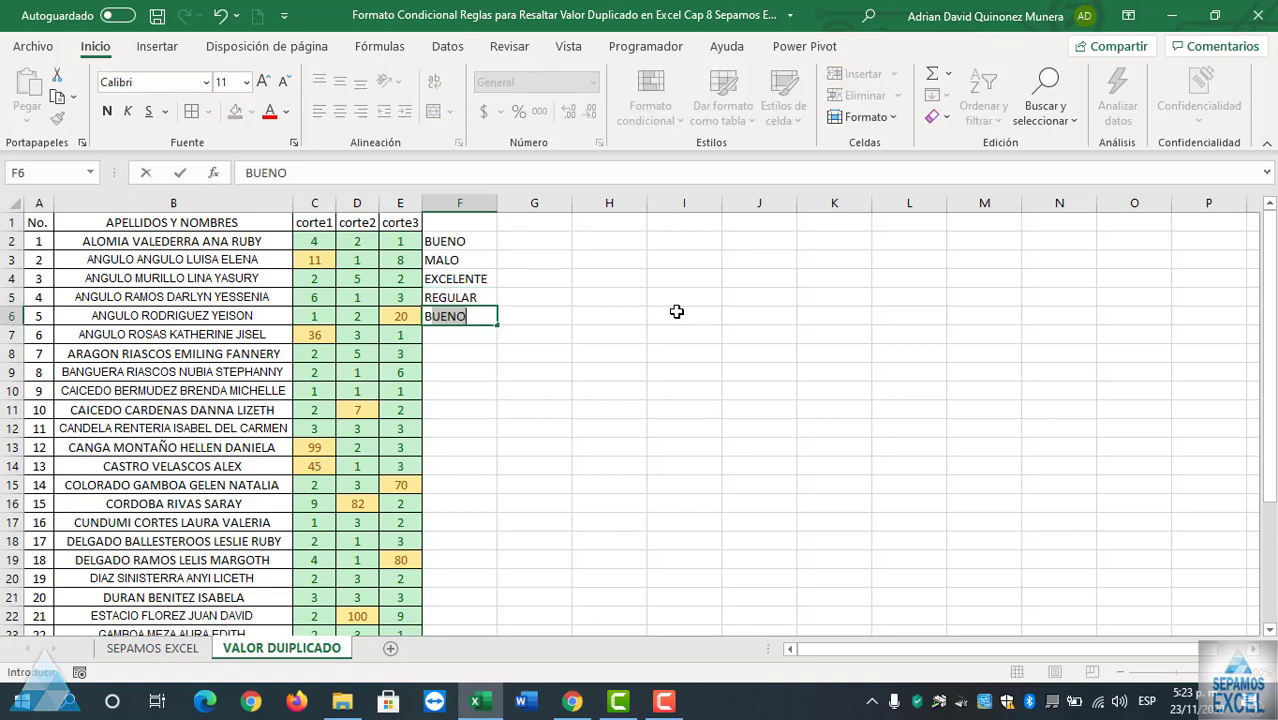
pyautogui.press('Return')
pyautogui.write('MALO')
pyautogui.press('Return')
pyautogui.write('REGULAR')
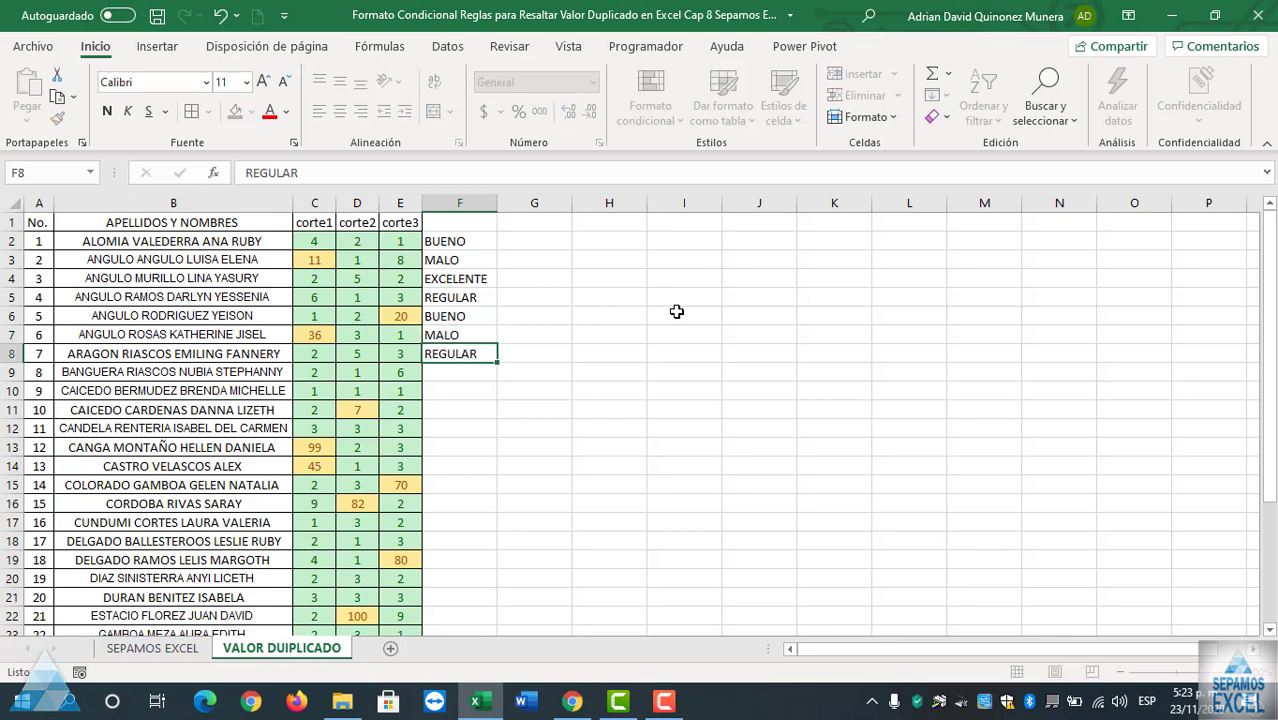
pyautogui.press('Return')
pyautogui.write('BUENO')
pyautogui.press('Return')
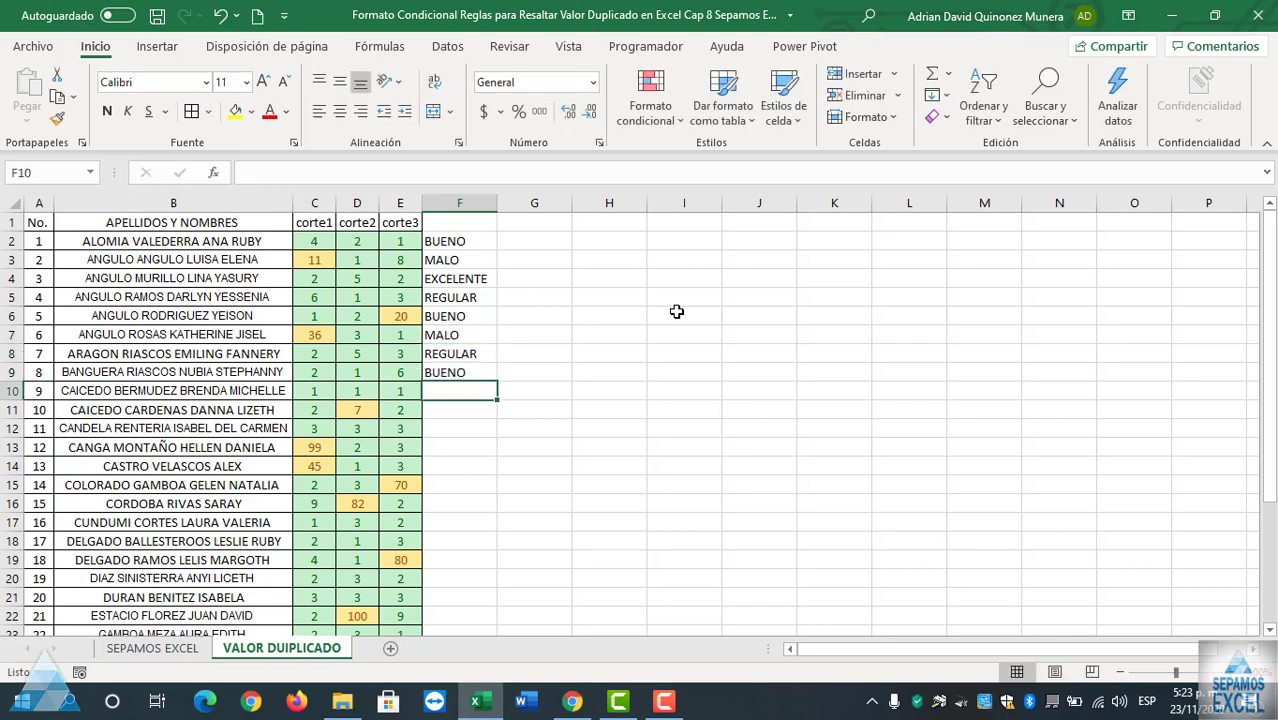
pyautogui.write('SOBRESALEI')
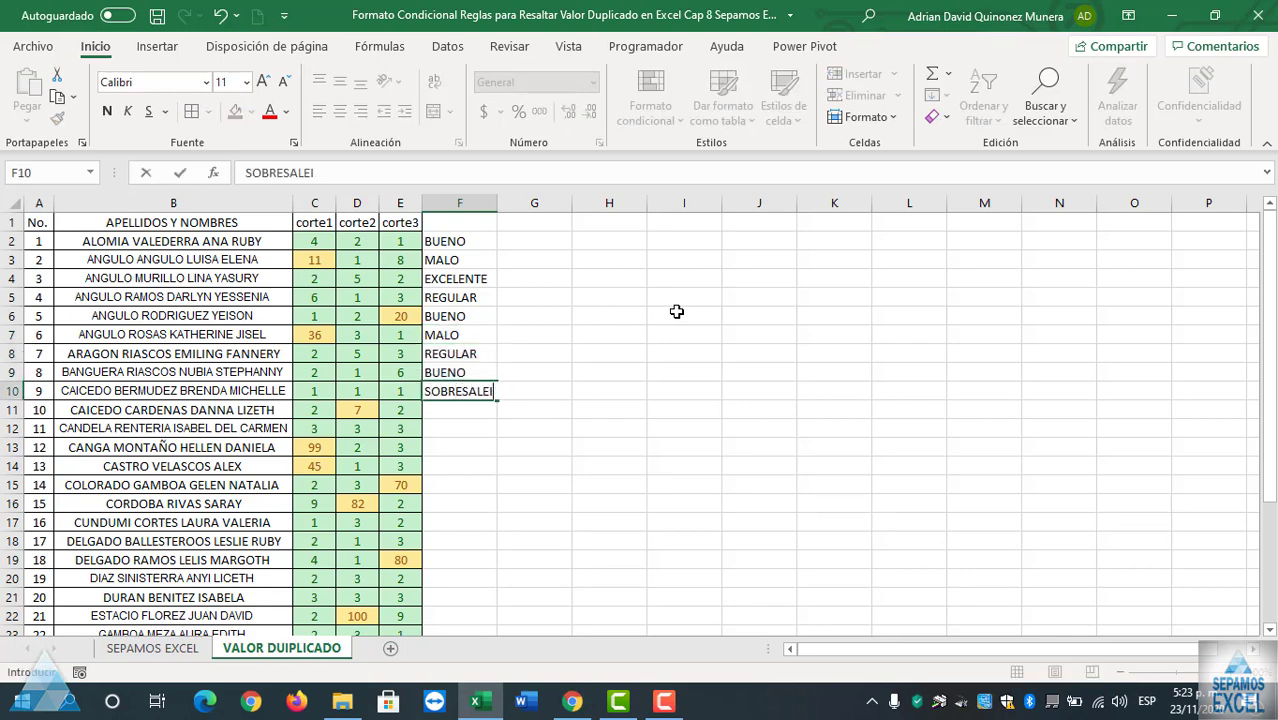
pyautogui.press('BackSpace')
pyautogui.press('BackSpace')
# - Finish SOBRESALIENTE in F10 and autofit column F to its width
pyautogui.write('IENTE')
pyautogui.click(677, 311)
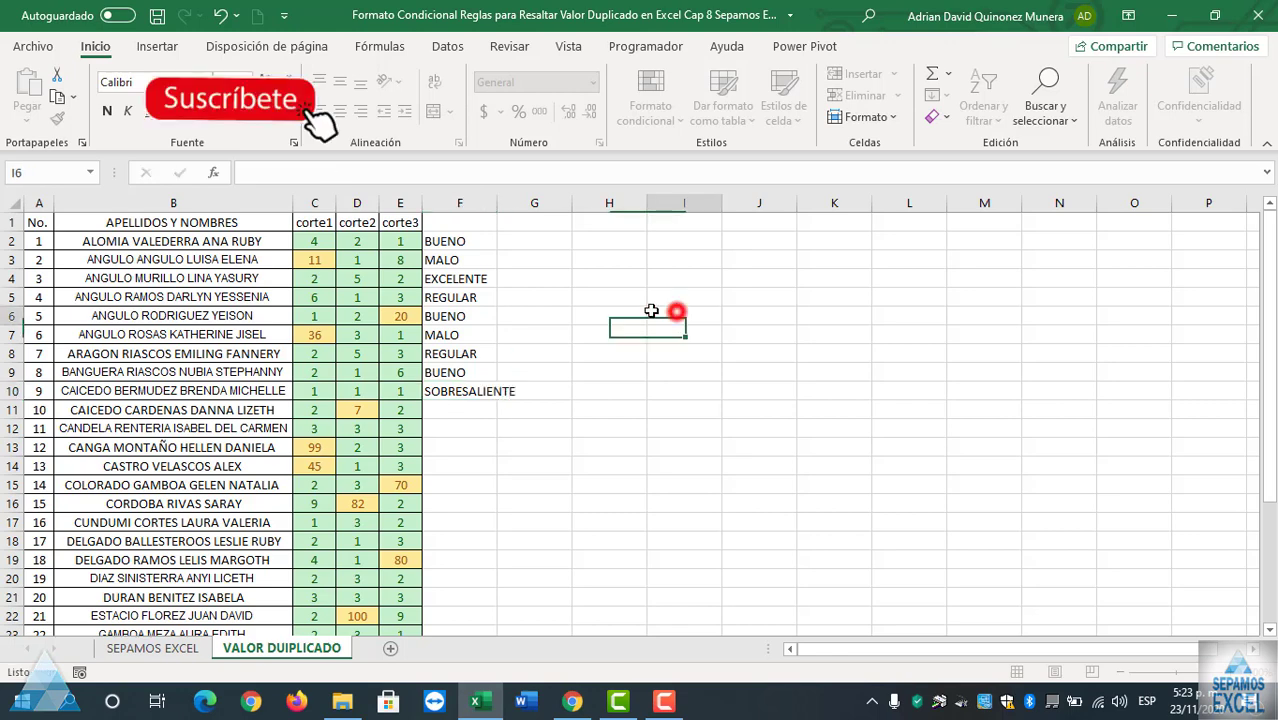
pyautogui.doubleClick(497, 203)
pyautogui.click(679, 335)
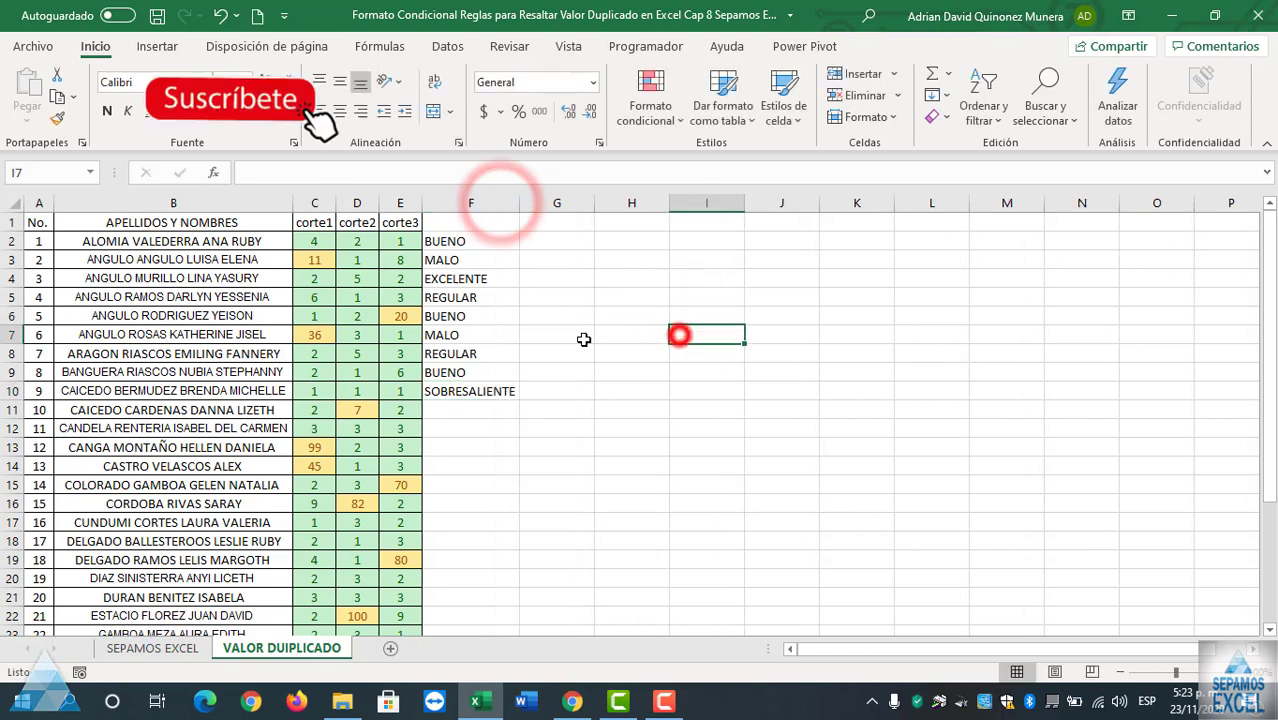
# - Apply a Duplicate values rule to F2:F31 with light red fill
pyautogui.moveTo(477, 241); pyautogui.dragTo(463, 617)
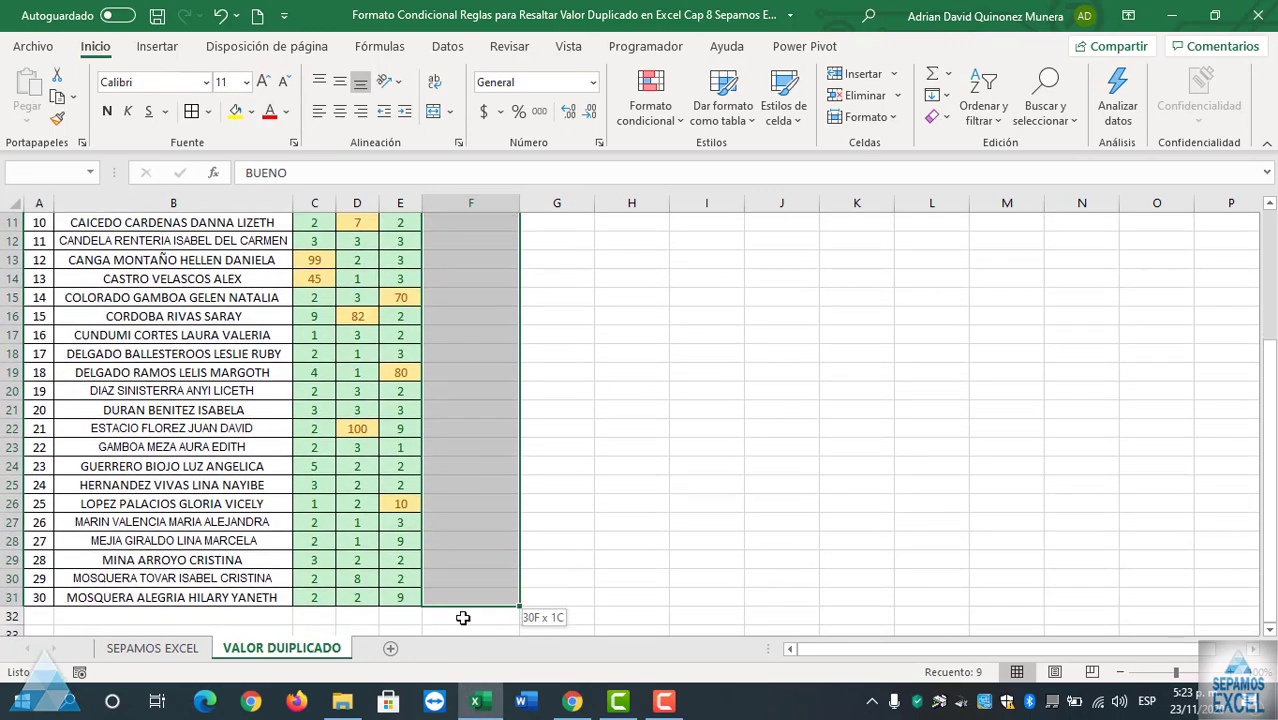
pyautogui.moveTo(463, 617); pyautogui.dragTo(461, 595)
pyautogui.scroll(4, 610, 450)
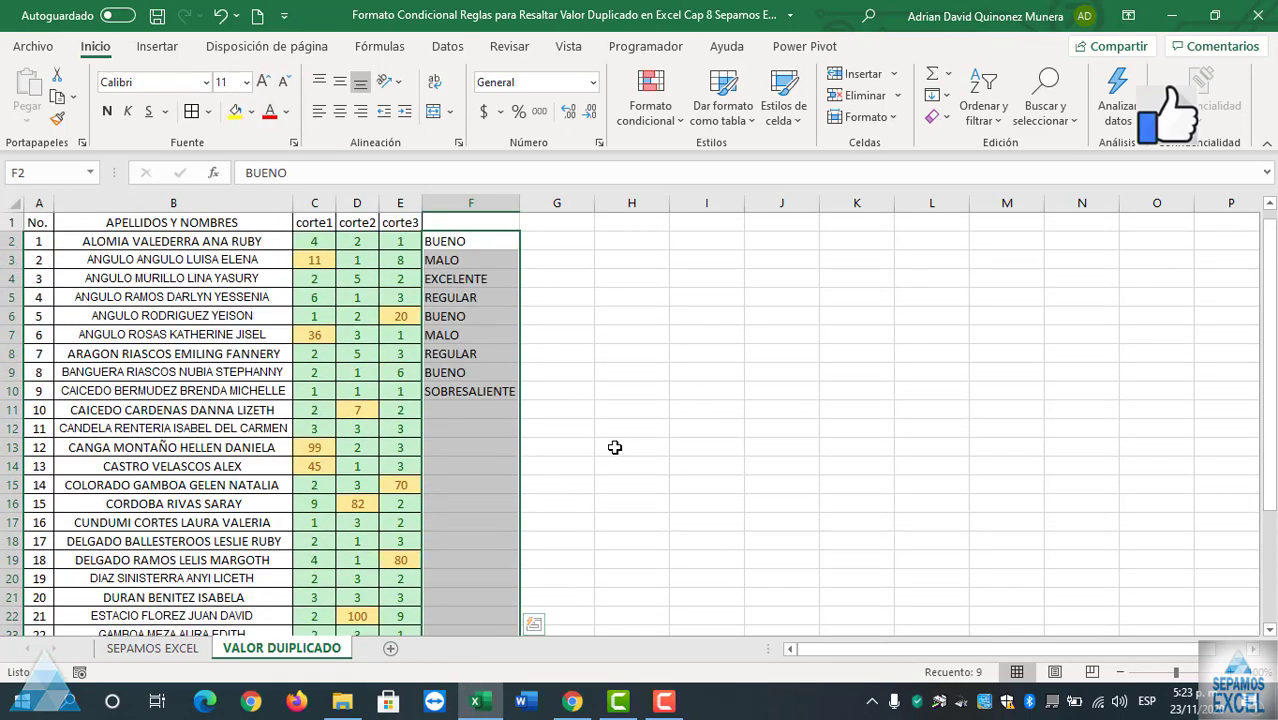
pyautogui.click(651, 108)
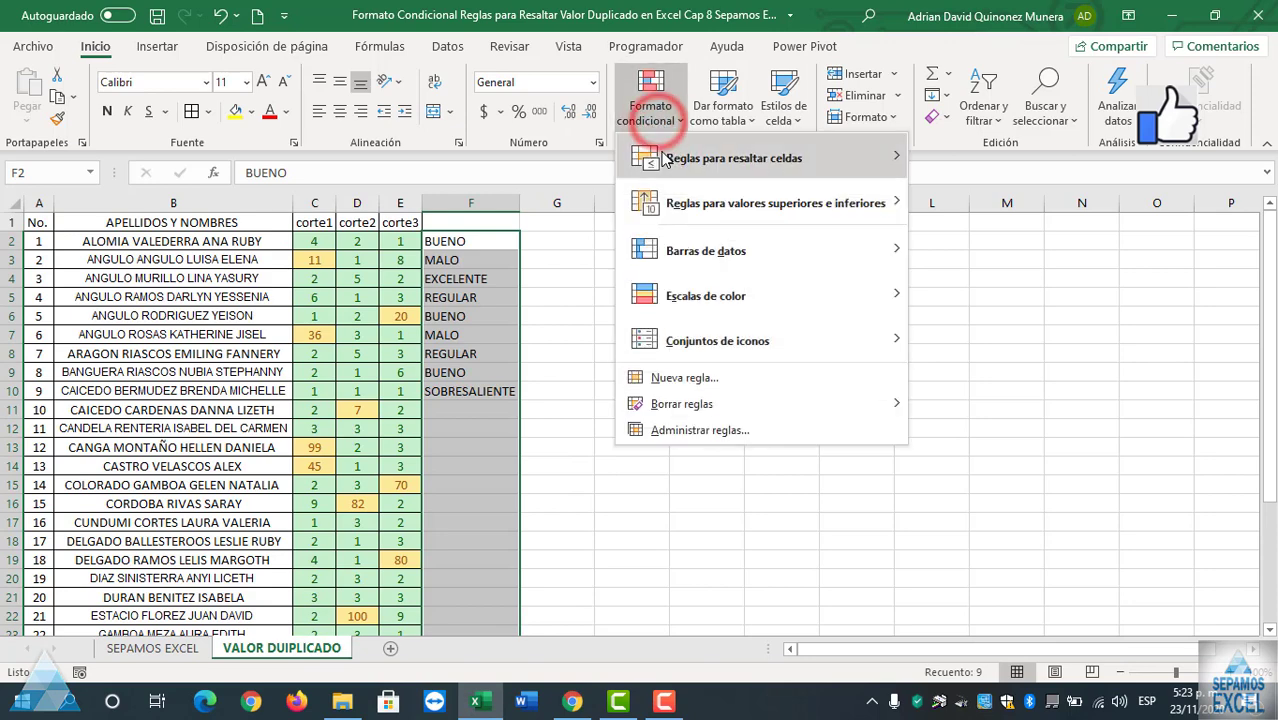
pyautogui.moveTo(733, 158)
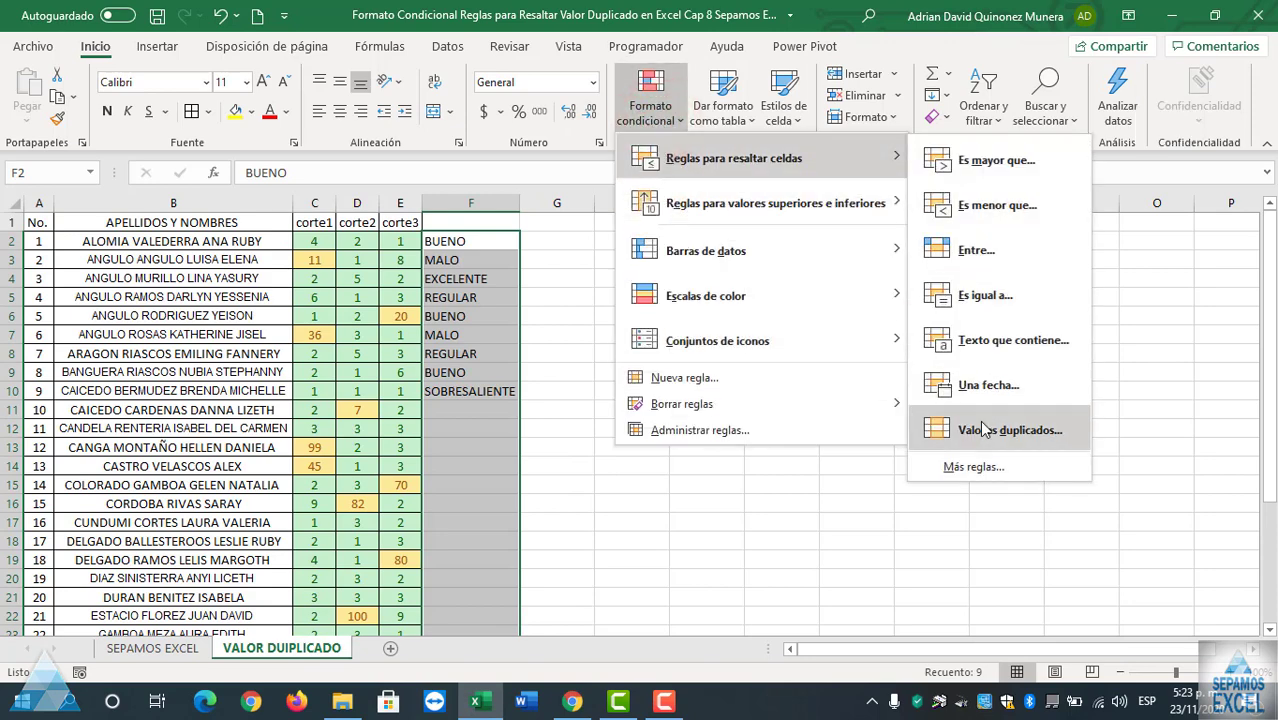
pyautogui.click(983, 428)
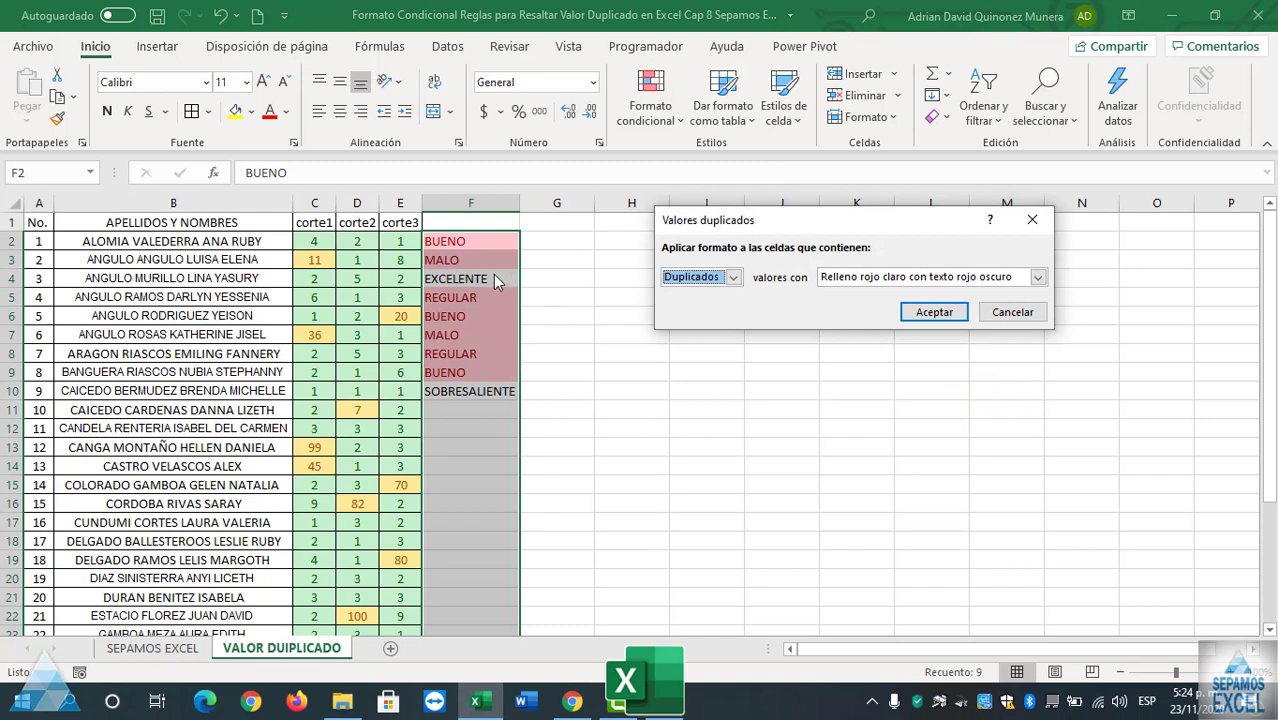
pyautogui.click(733, 277)
pyautogui.click(688, 302)
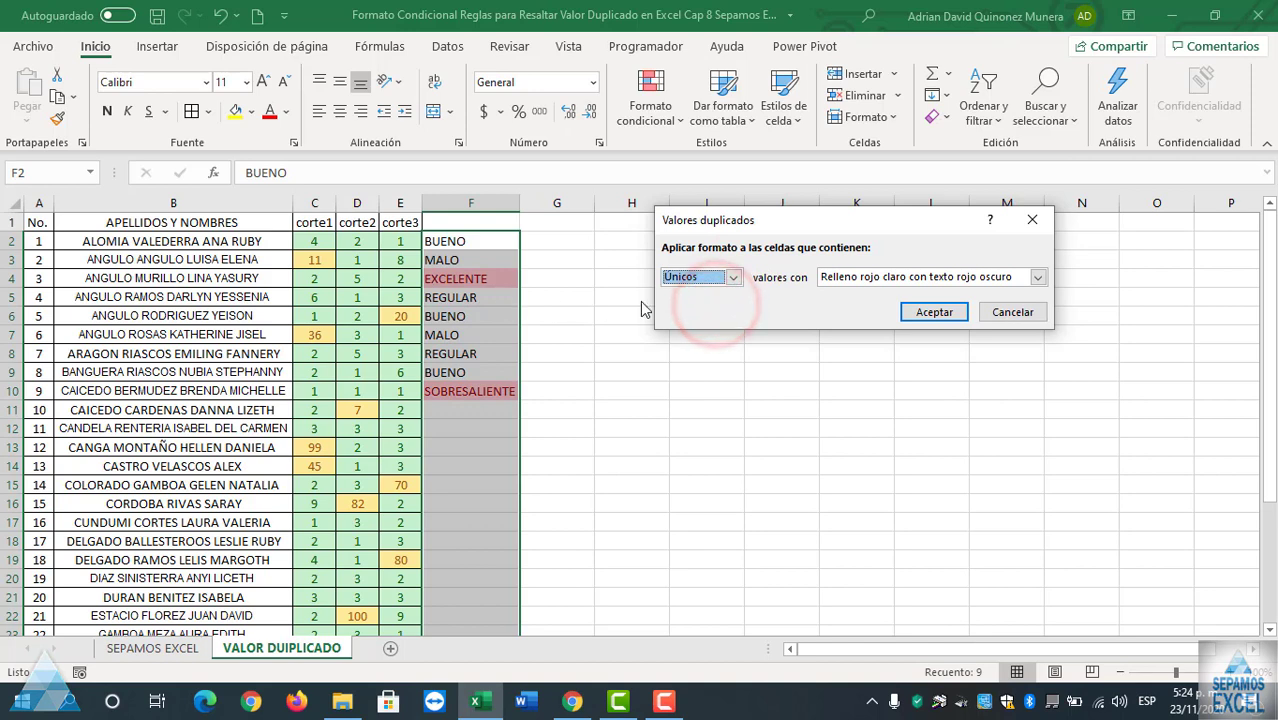
pyautogui.click(733, 277)
pyautogui.click(722, 292)
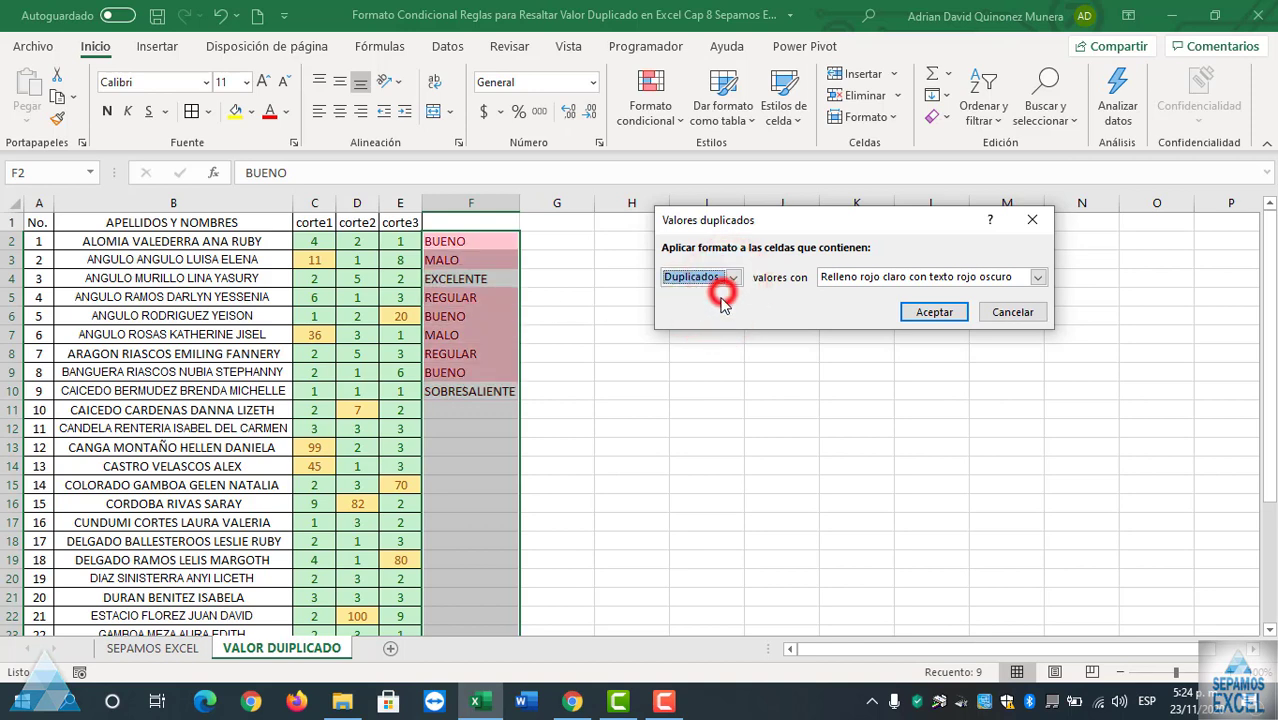
pyautogui.click(1038, 277)
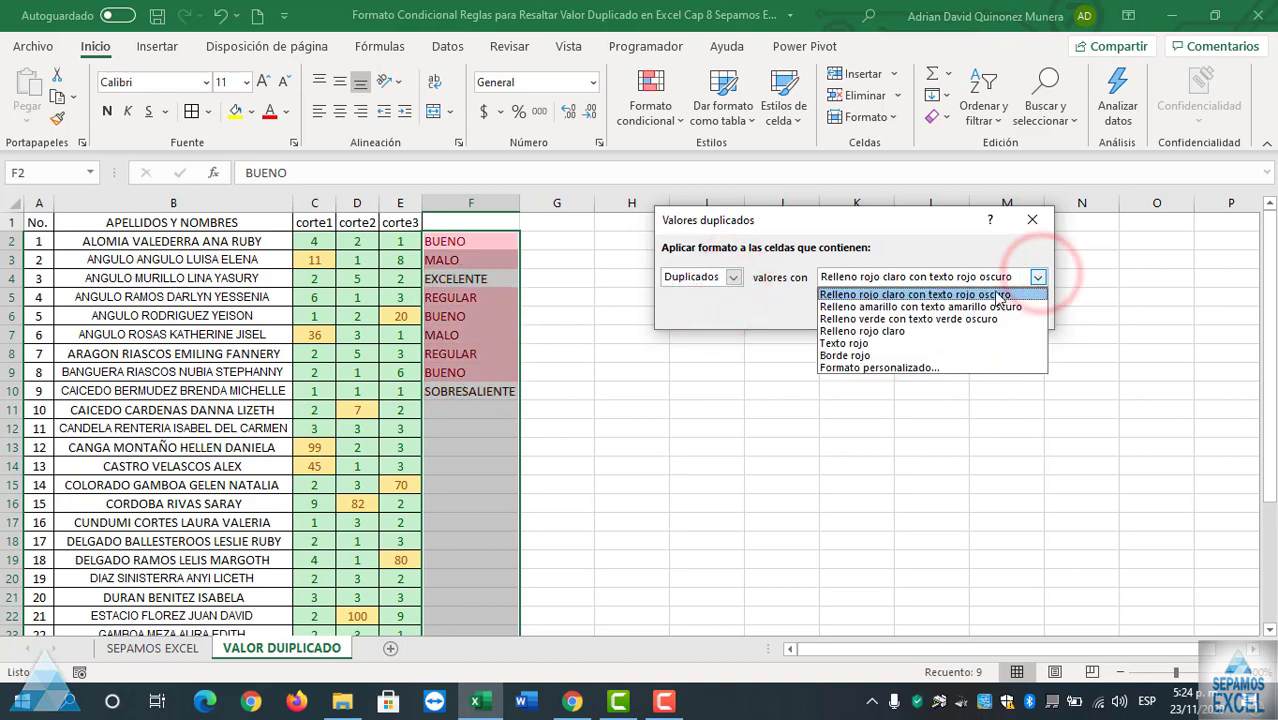
pyautogui.click(910, 331)
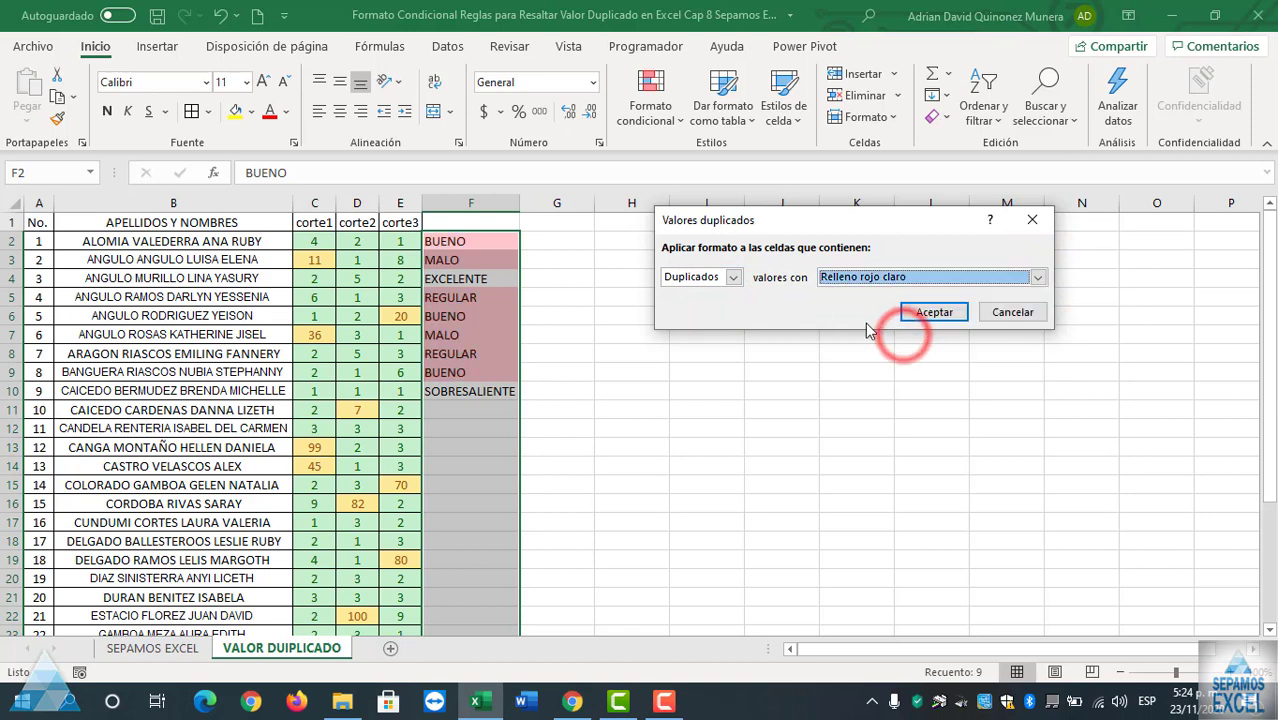
pyautogui.click(933, 311)
pyautogui.click(650, 105)
pyautogui.moveTo(734, 158)
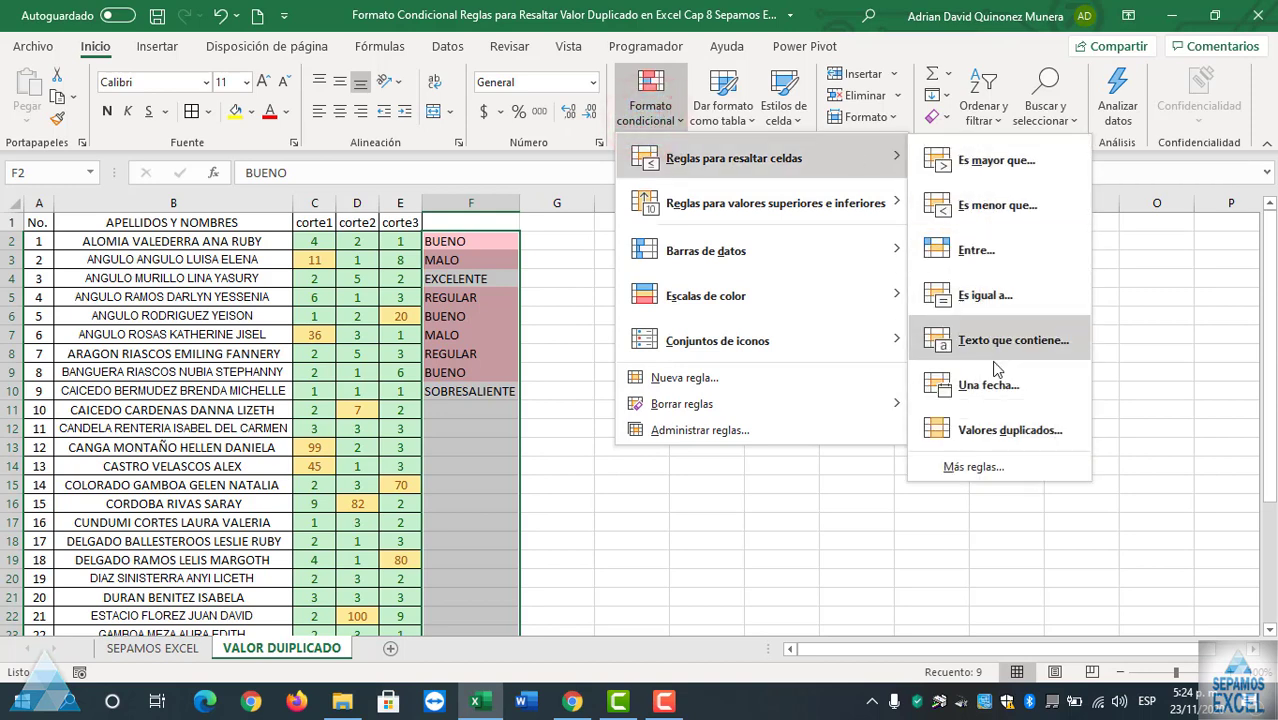
# - Add a Unique values rule to F2:F31 with green fill and dark green text
pyautogui.click(993, 425)
pyautogui.click(732, 277)
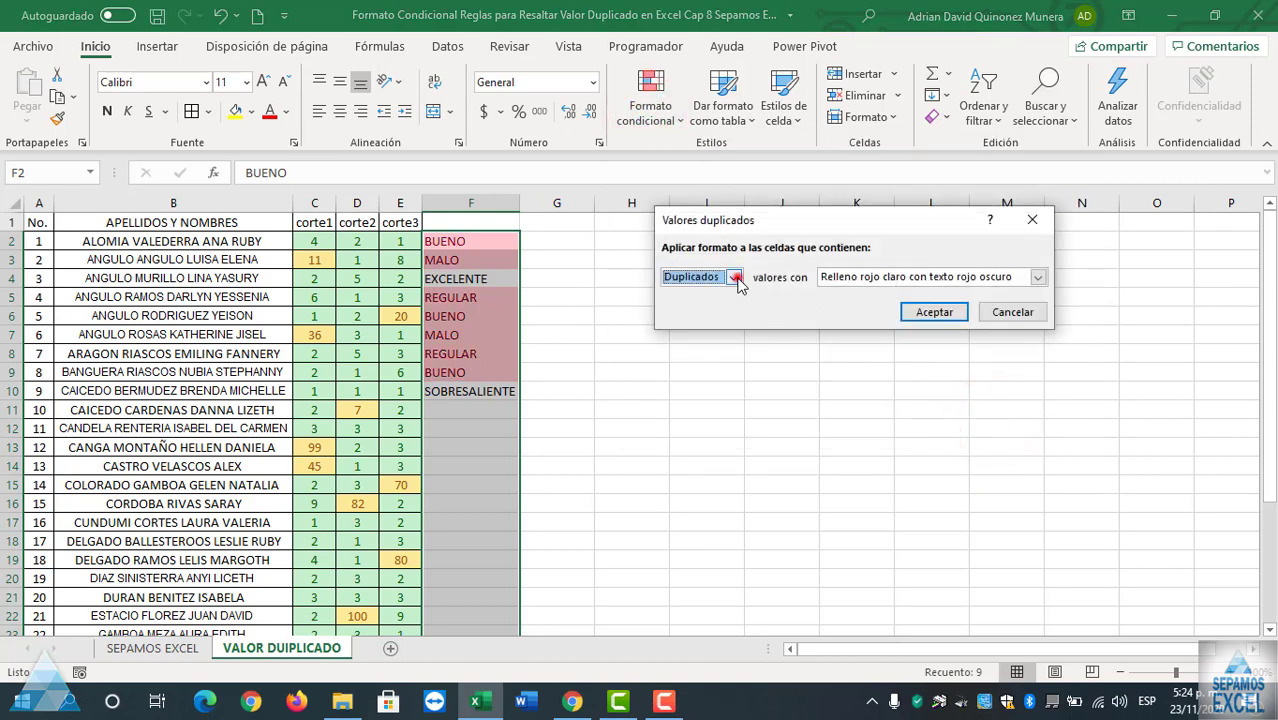
pyautogui.click(700, 297)
pyautogui.click(1037, 277)
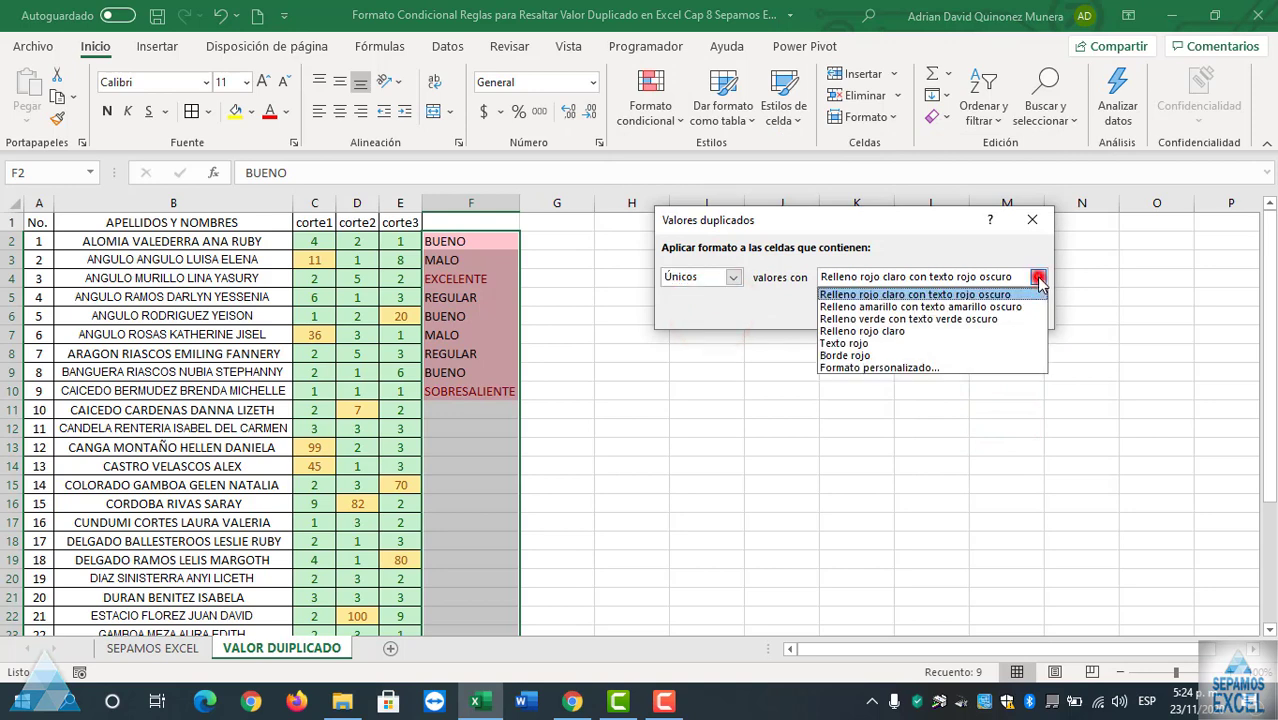
pyautogui.click(878, 319)
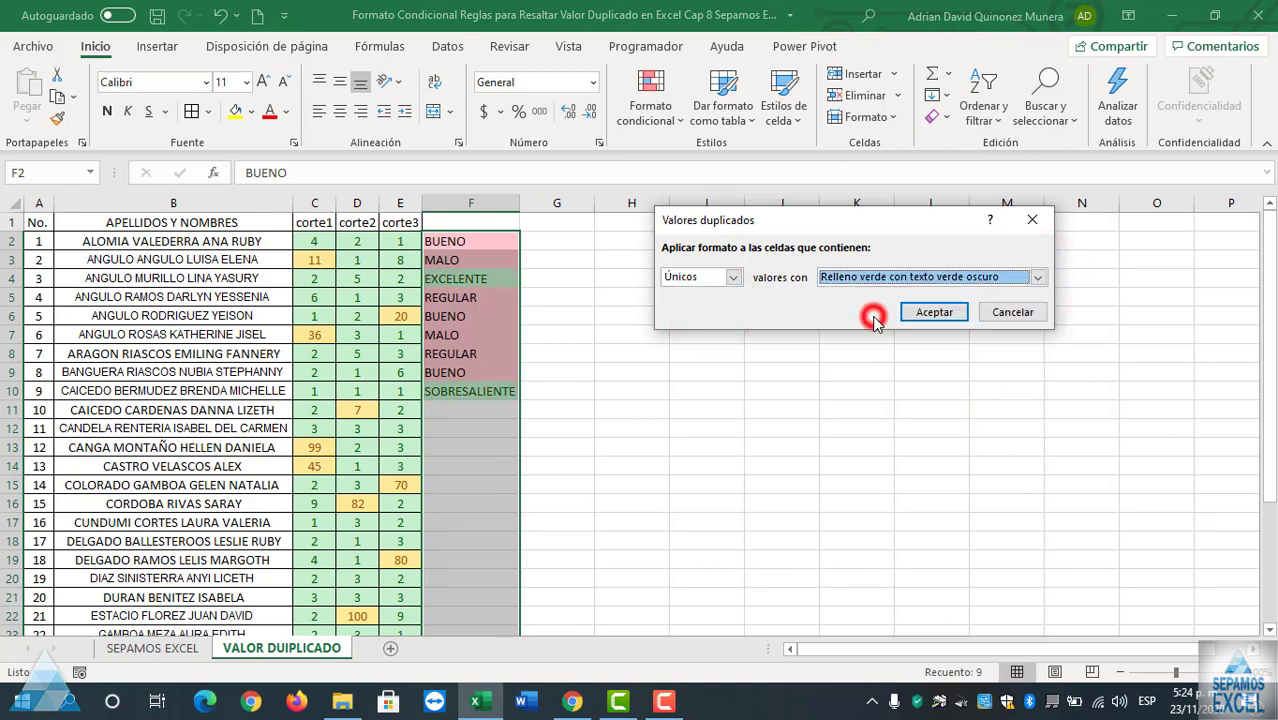
pyautogui.click(934, 313)
pyautogui.click(802, 402)
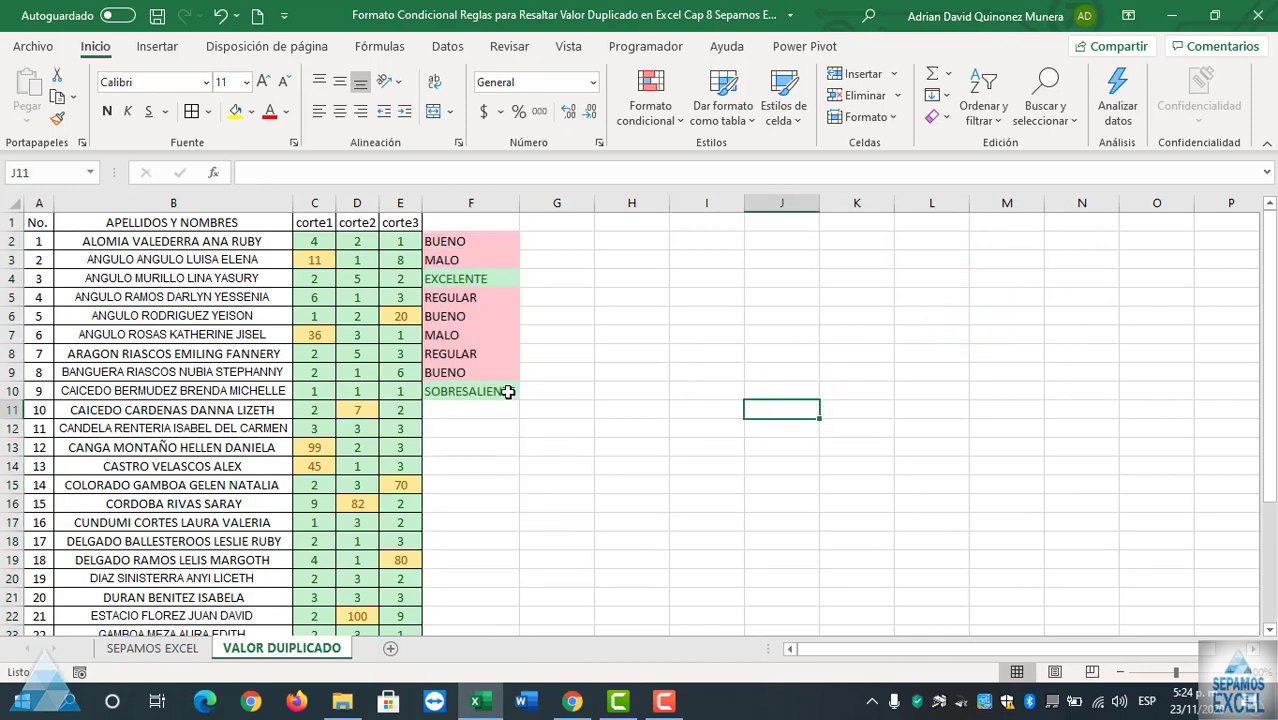
pyautogui.scroll(-1, 508, 392)
pyautogui.scroll(1, 505, 390)
# - Enter the ratings SUPERIOR, BAJO, BAJO and REGULAR into F11:F14
pyautogui.click(475, 413)
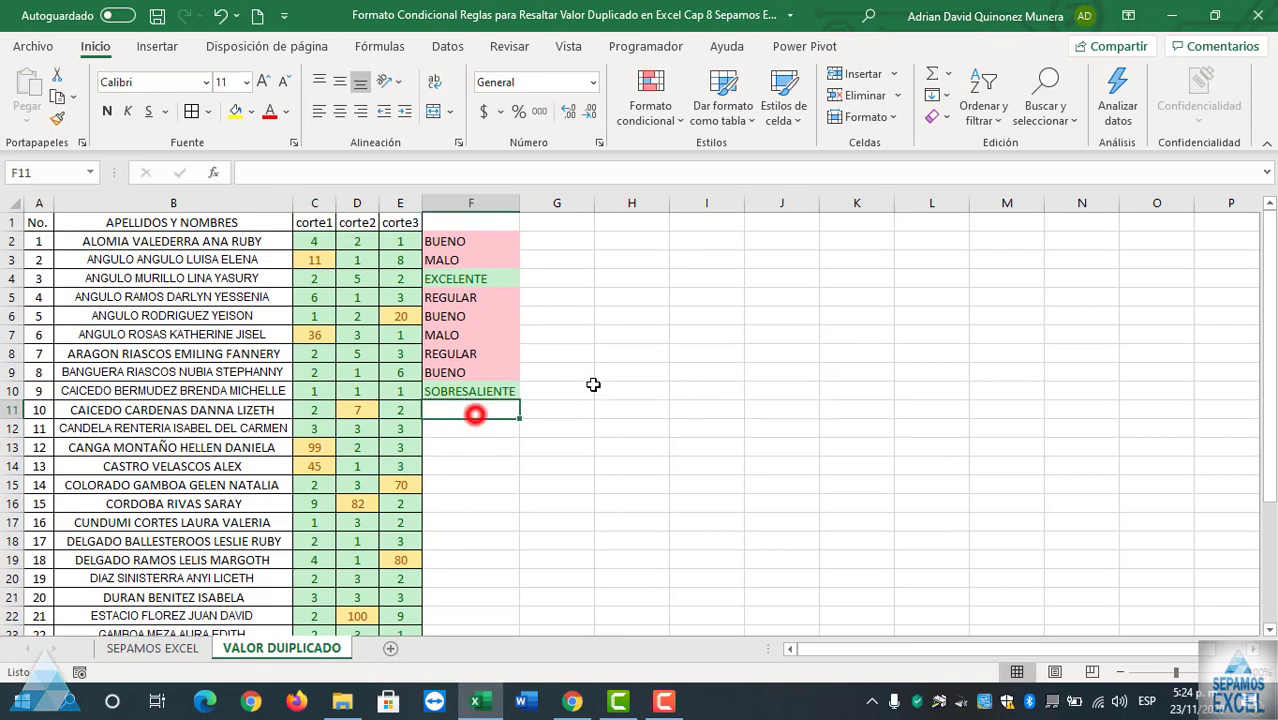
pyautogui.write('SUPER')
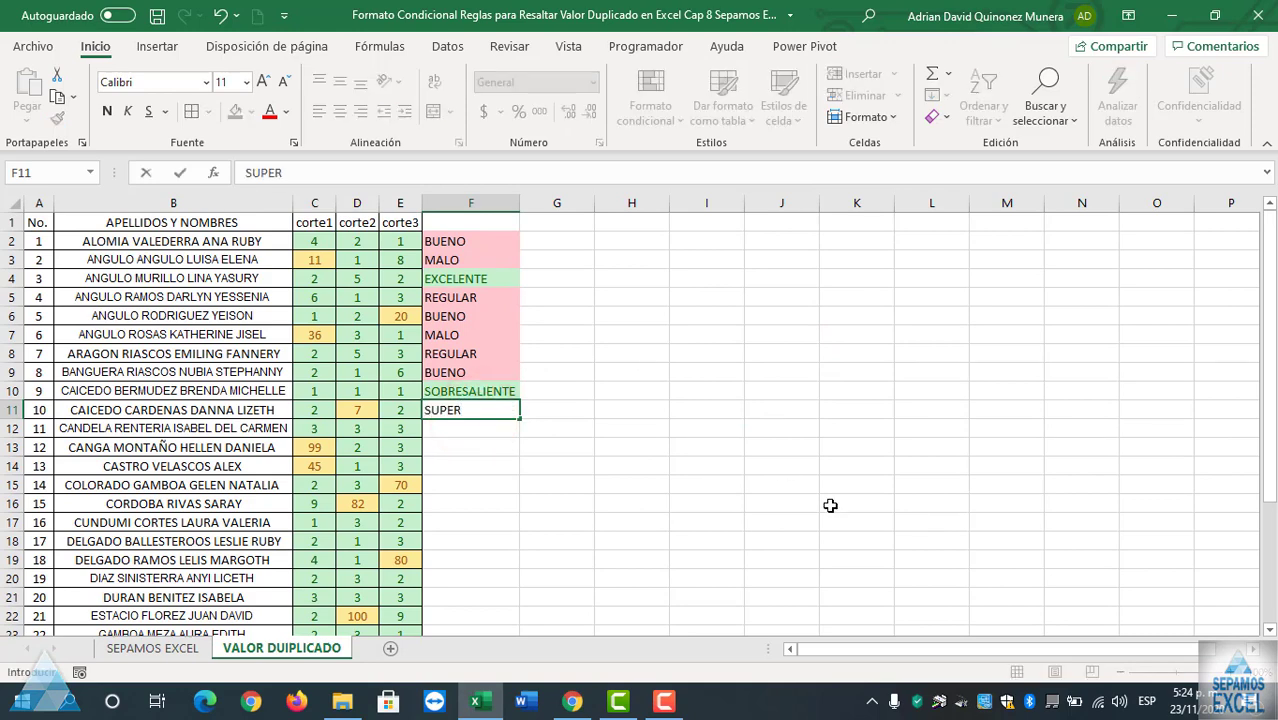
pyautogui.write('IOR')
pyautogui.press('Return')
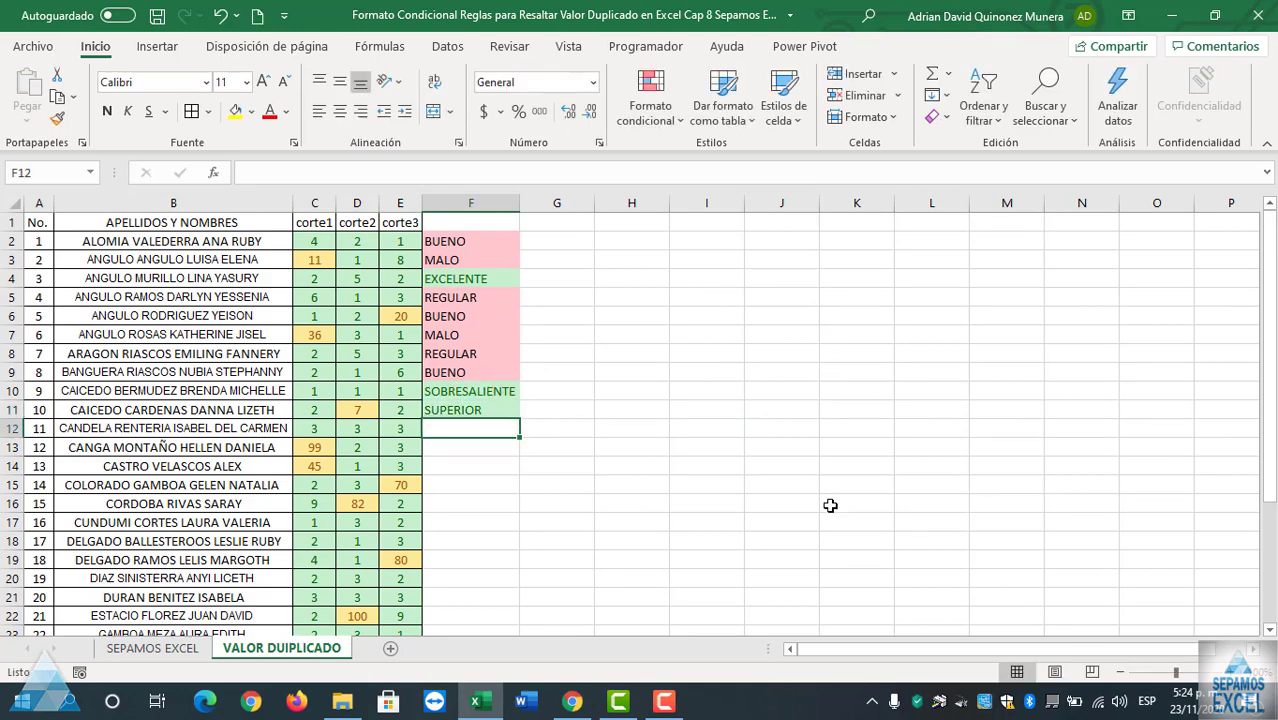
pyautogui.write('BAJ')
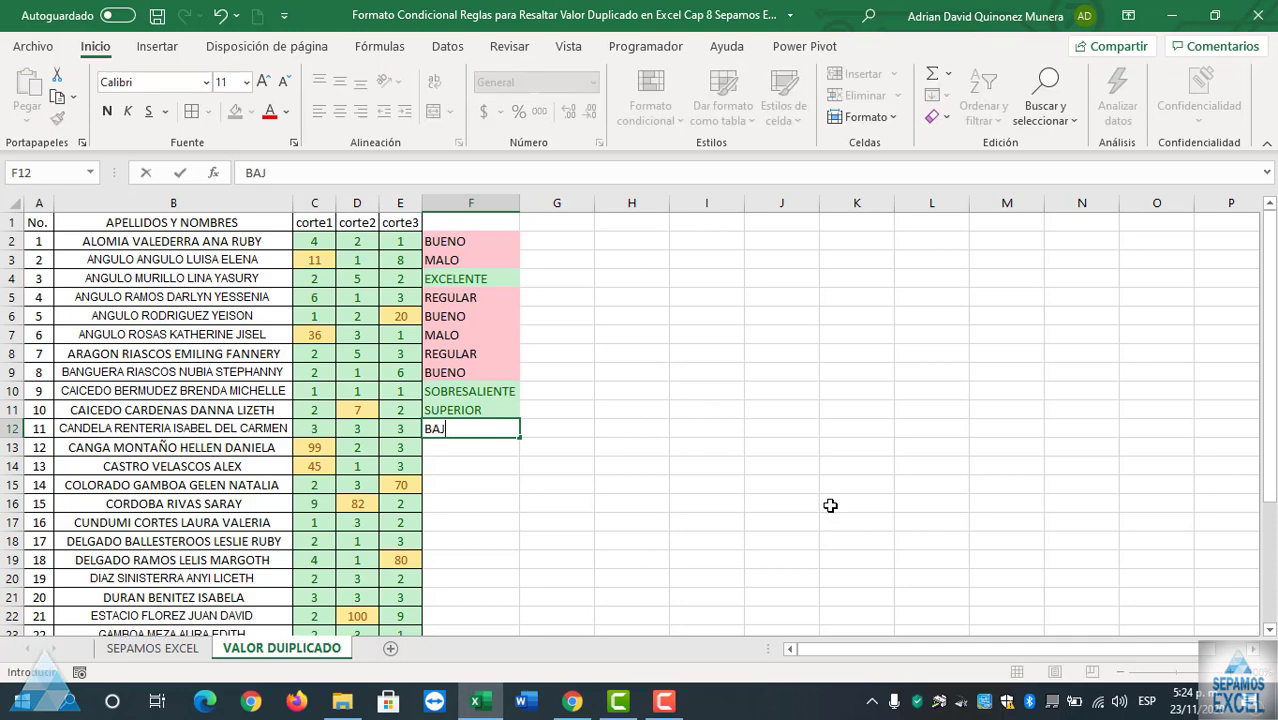
pyautogui.write('O')
pyautogui.press('Return')
pyautogui.write('BAJO')
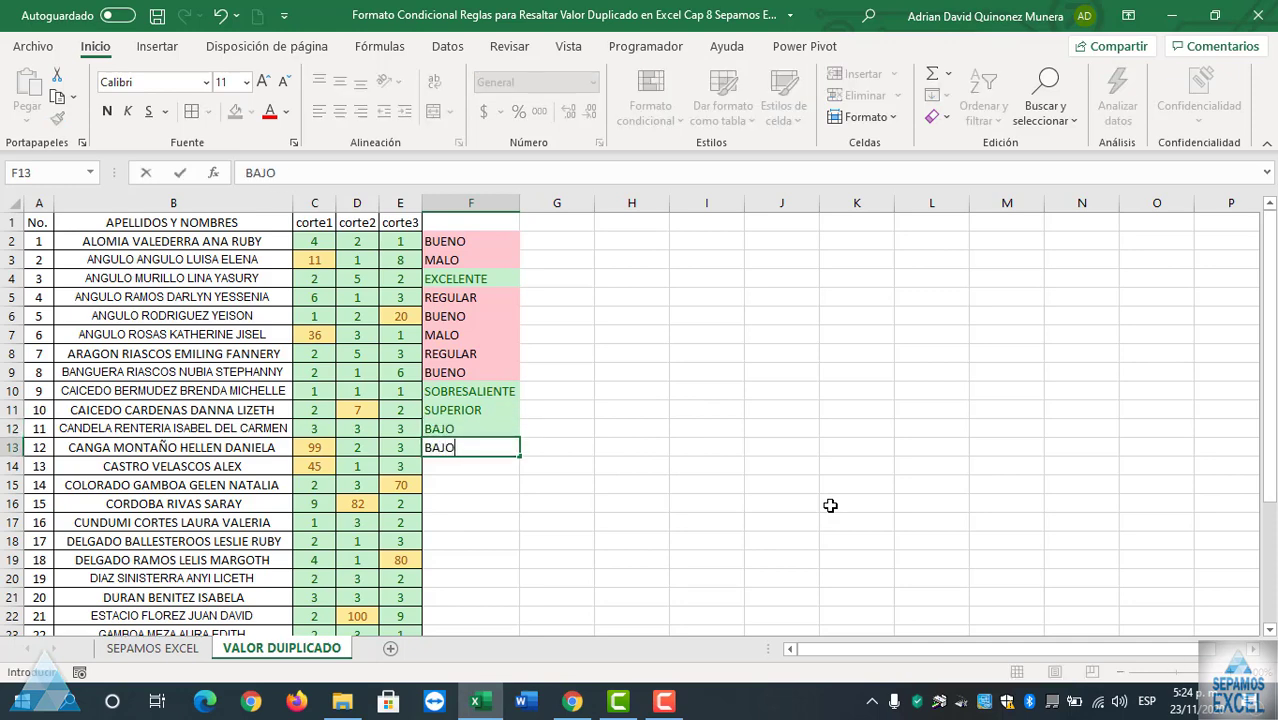
pyautogui.press('Return')
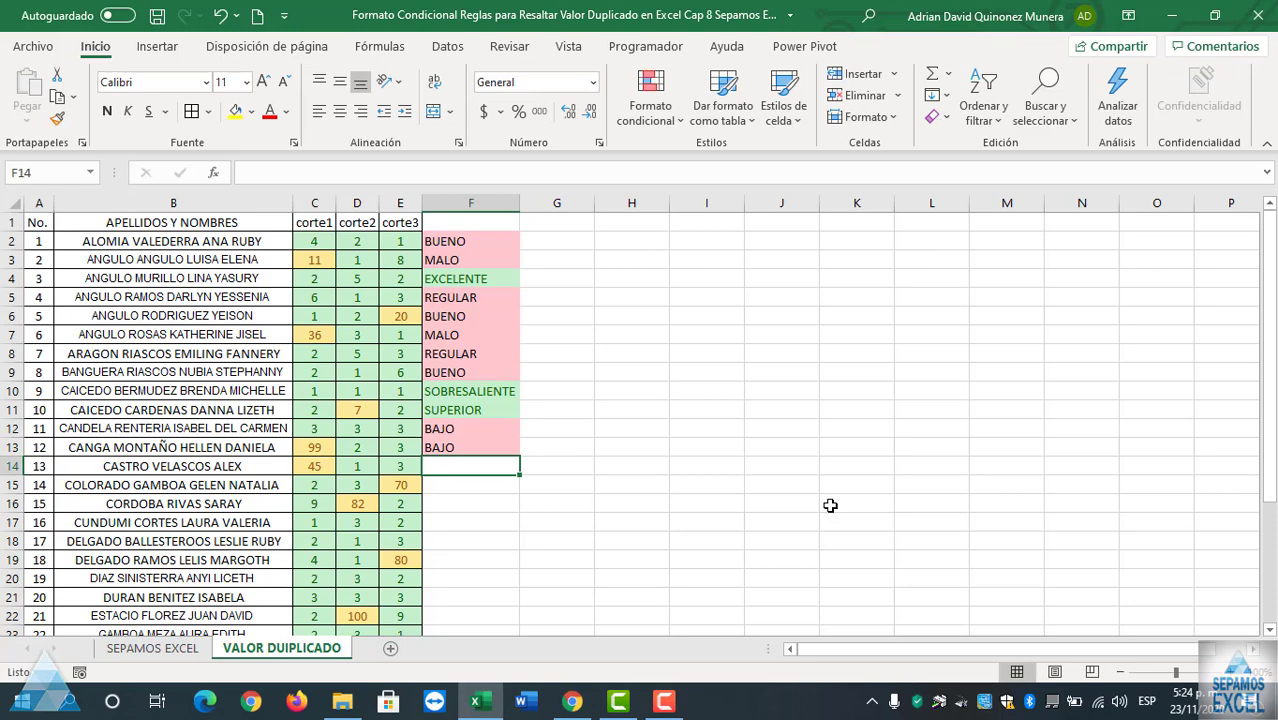
pyautogui.write('REGULAR')
pyautogui.press('Return')
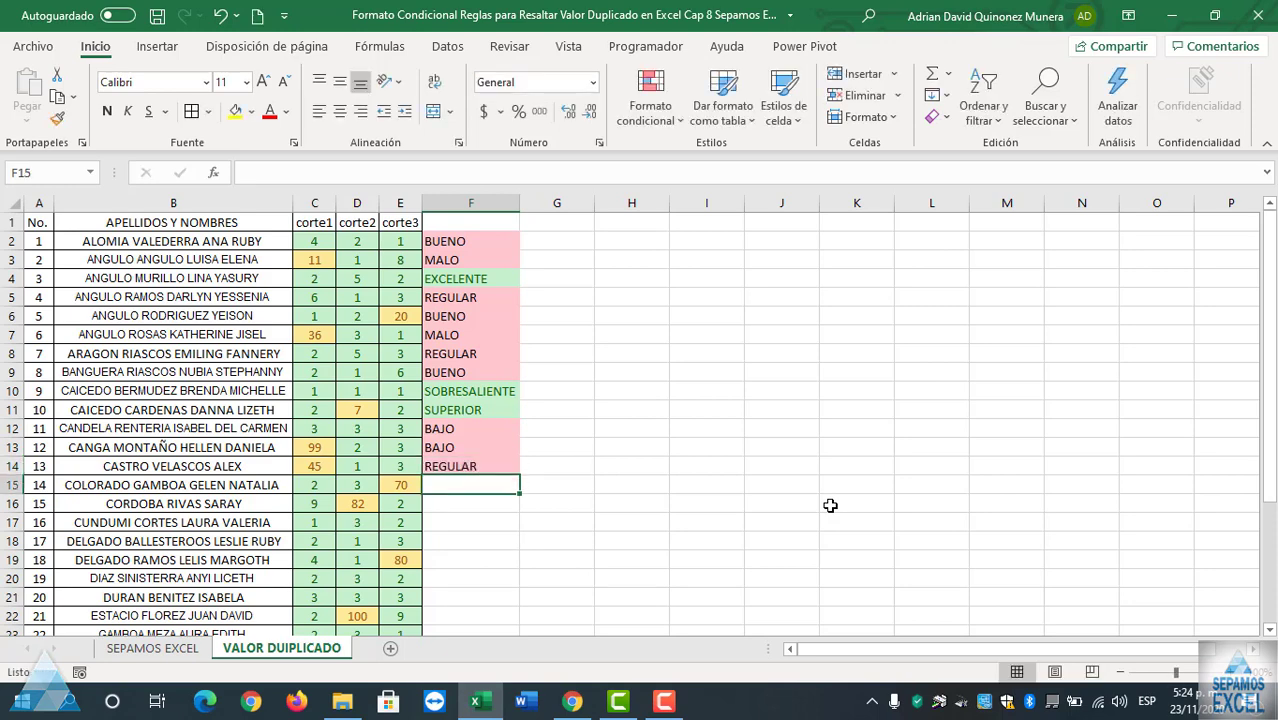
# - Enter a repeated SUPERIOR in F15, then remove it to leave F15 empty
pyautogui.write('SI')
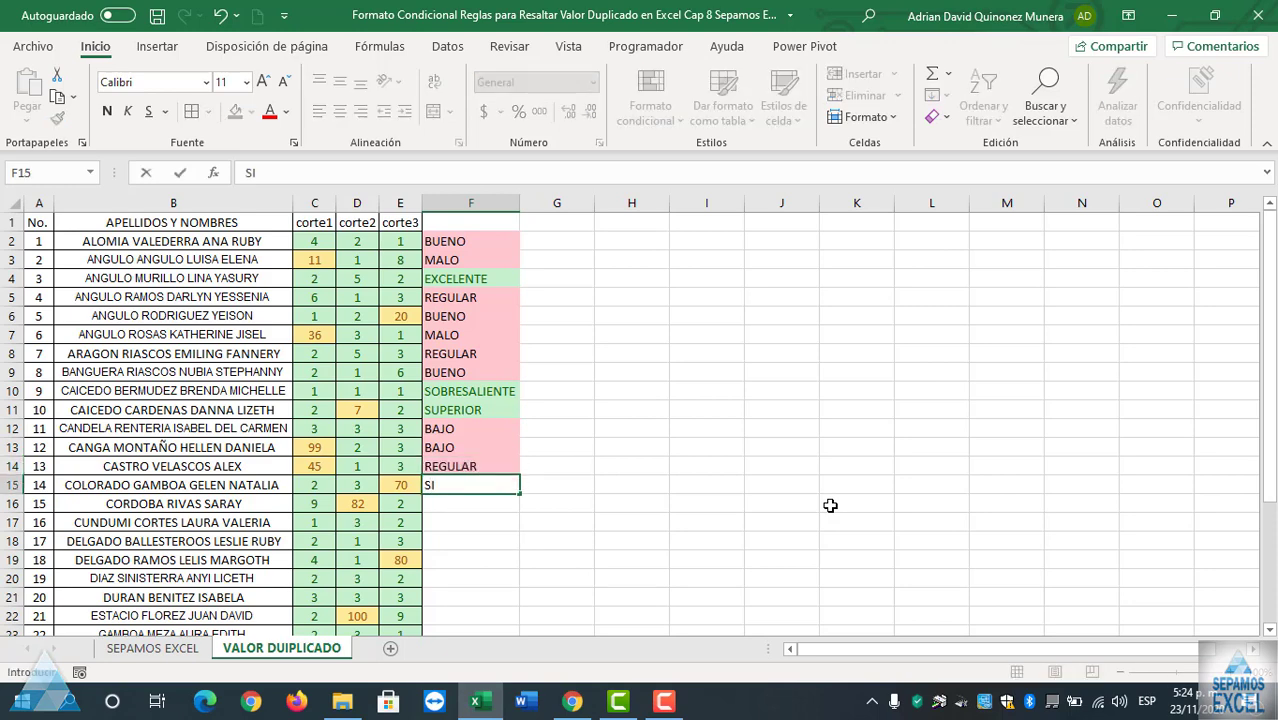
pyautogui.press('BackSpace')
pyautogui.write('UPER')
pyautogui.press('BackSpace')
pyautogui.press('BackSpace')
pyautogui.press('BackSpace')
pyautogui.write('I')
pyautogui.write('UP')
pyautogui.press('Return')
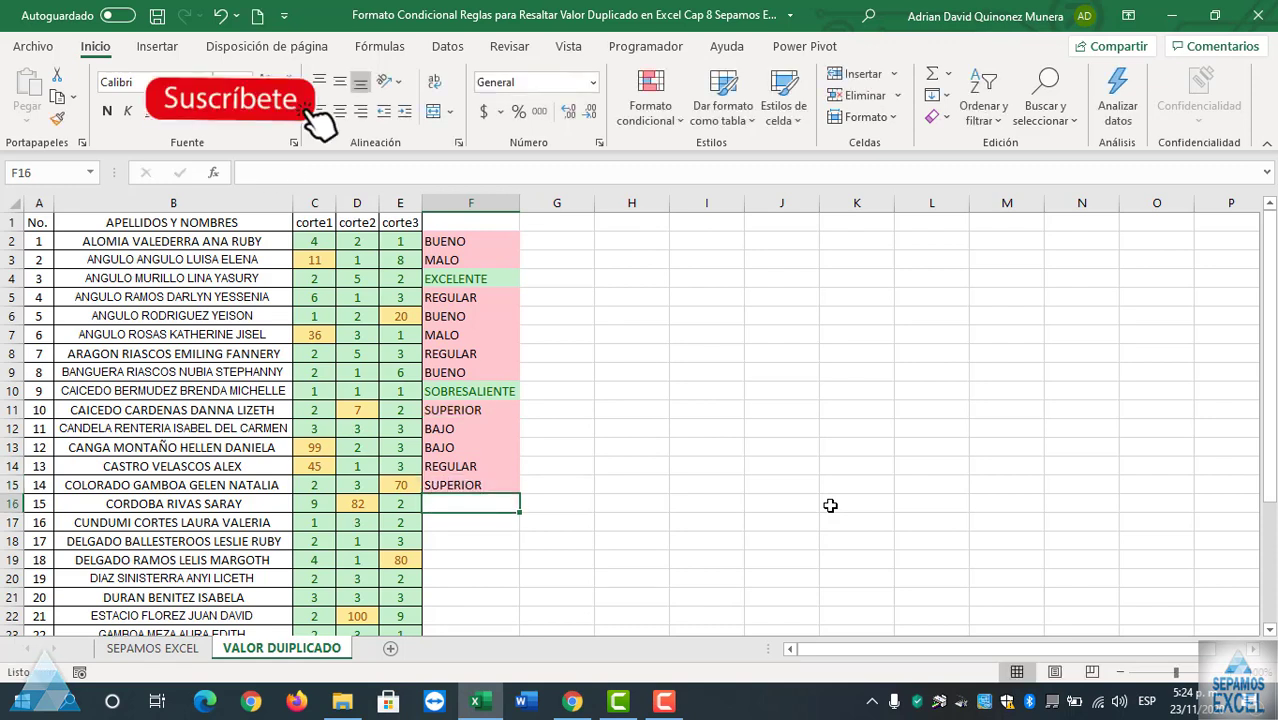
pyautogui.press('Up')
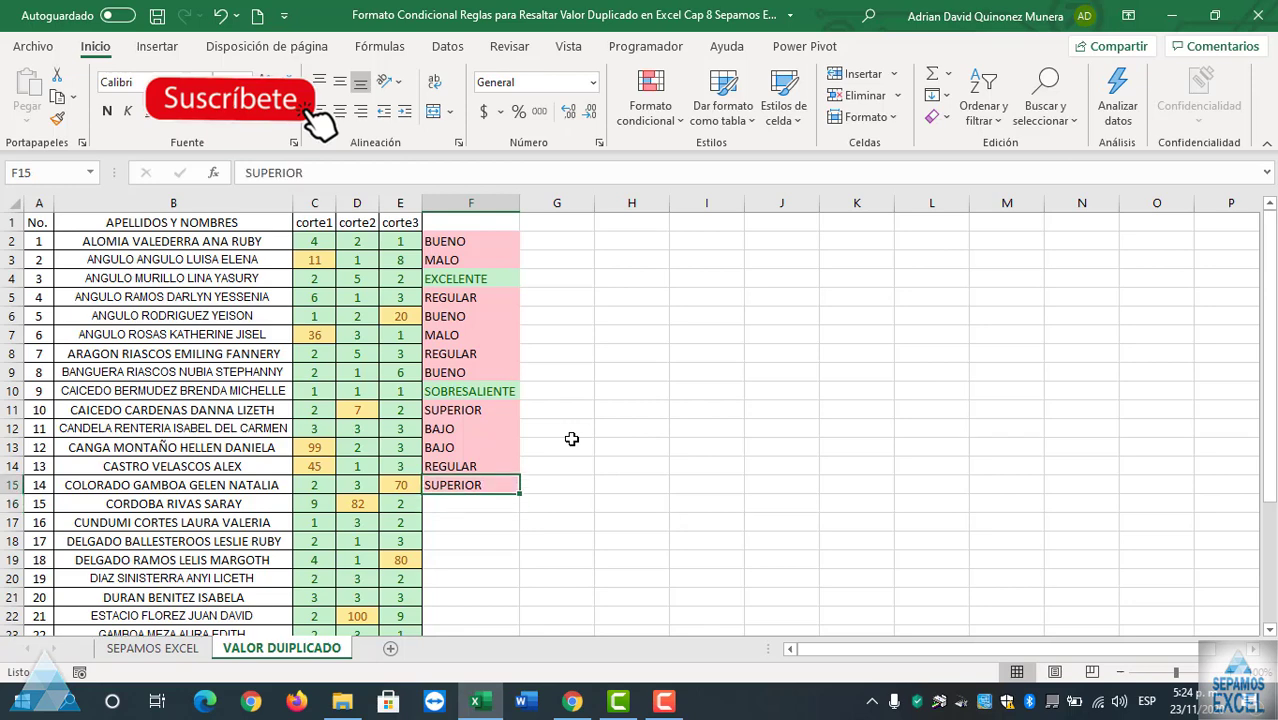
pyautogui.press('Delete')
pyautogui.press('Down')
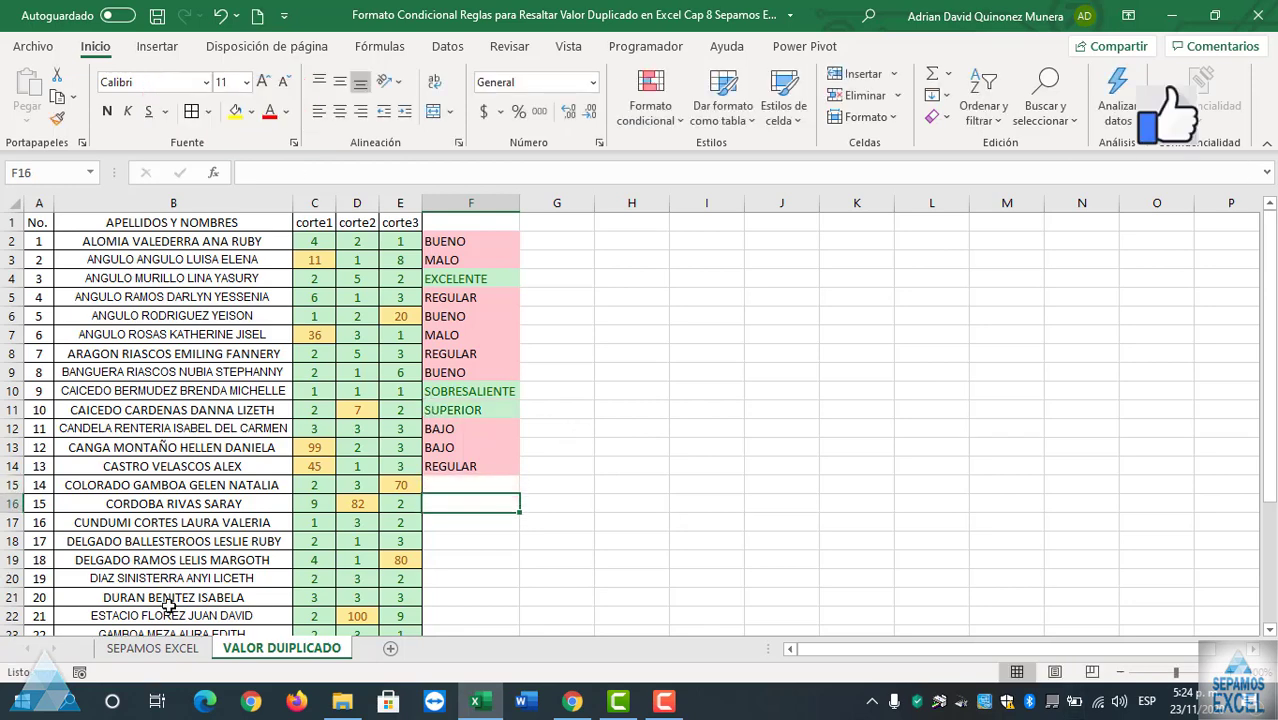
pyautogui.scroll(-1, 445, 528)
pyautogui.scroll(1, 472, 505)
# - Enter the ratings ALTO, BAJO and MEDIO into F15:F17
pyautogui.click(476, 485)
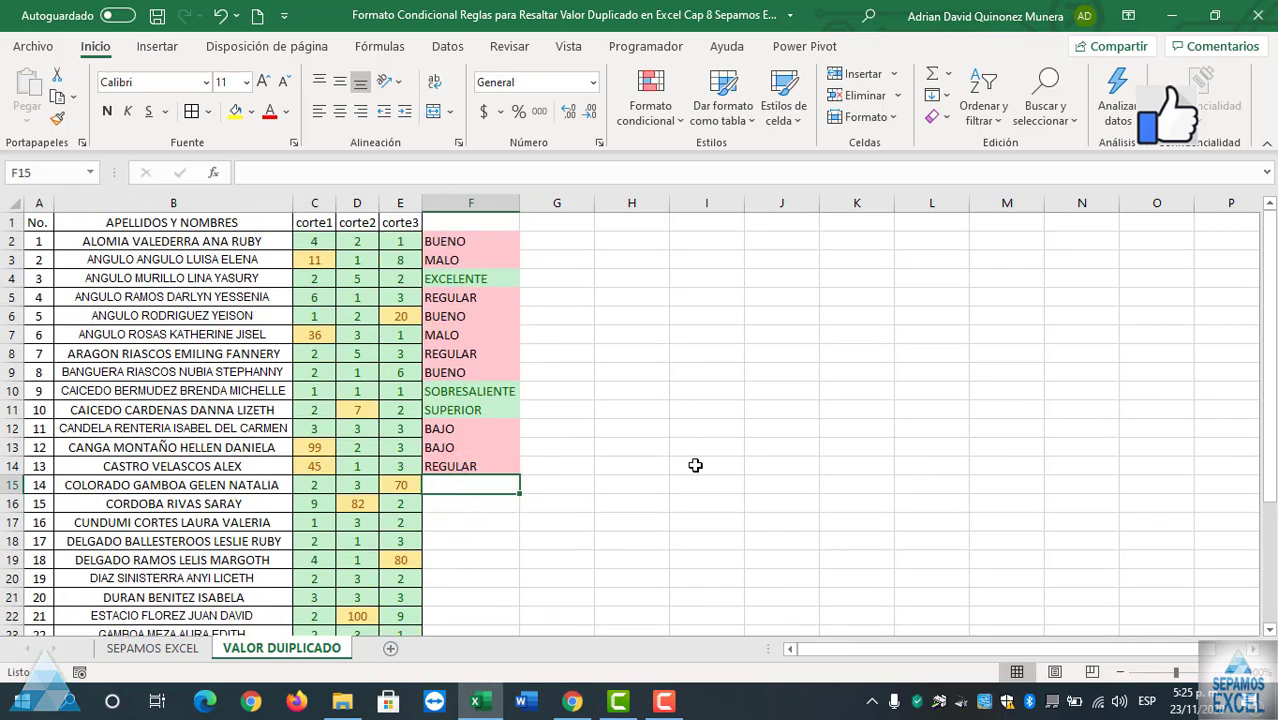
pyautogui.write('ALTO')
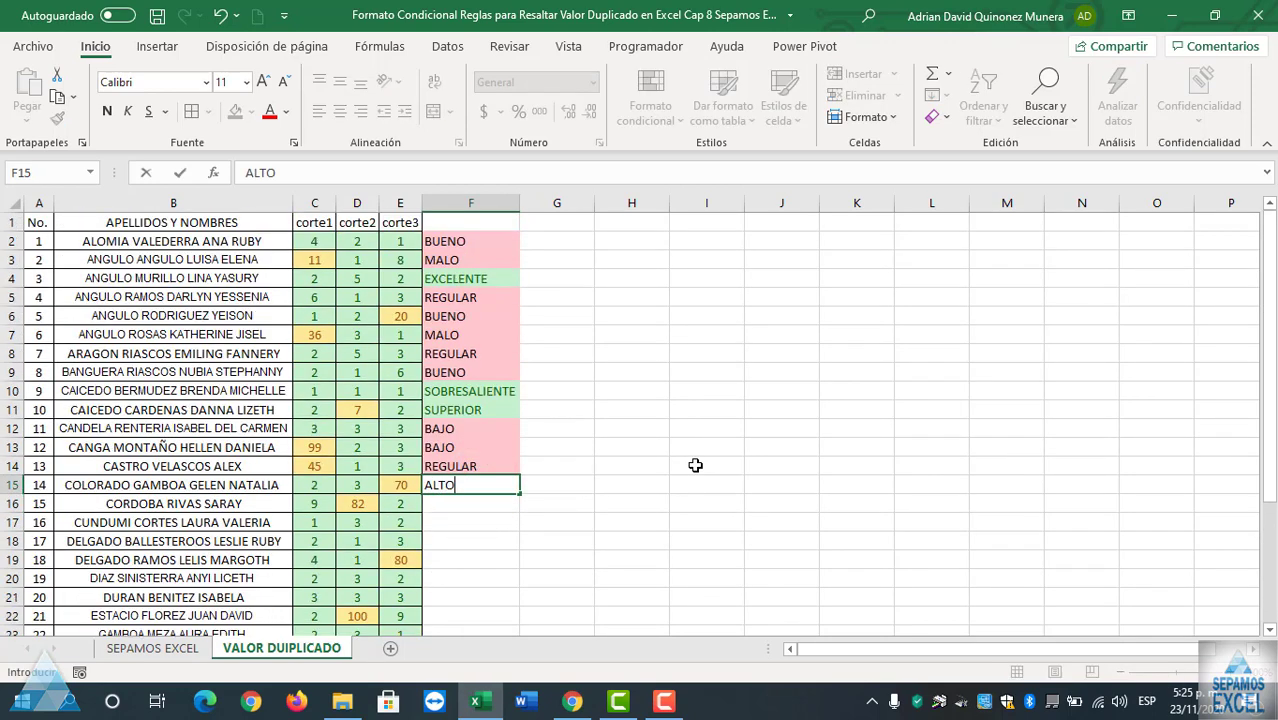
pyautogui.press('Return')
pyautogui.write('BAJO')
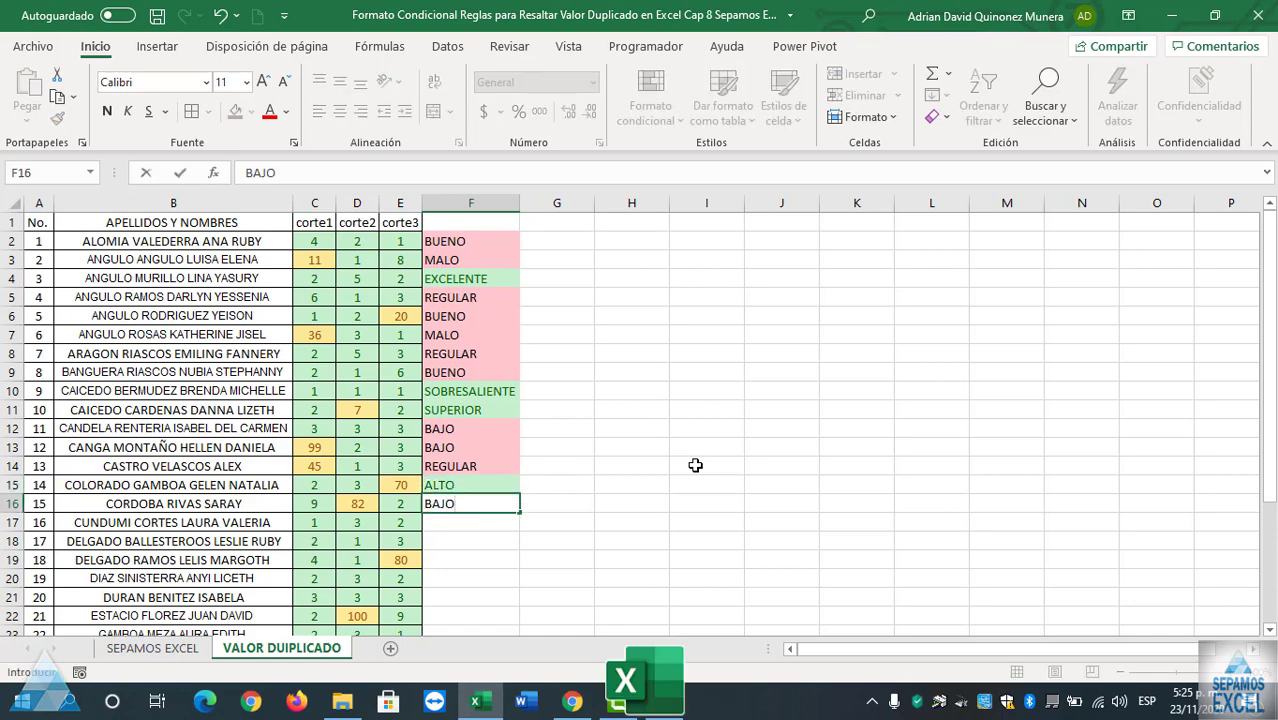
pyautogui.press('Return')
pyautogui.write('MEDIO')
pyautogui.press('Return')
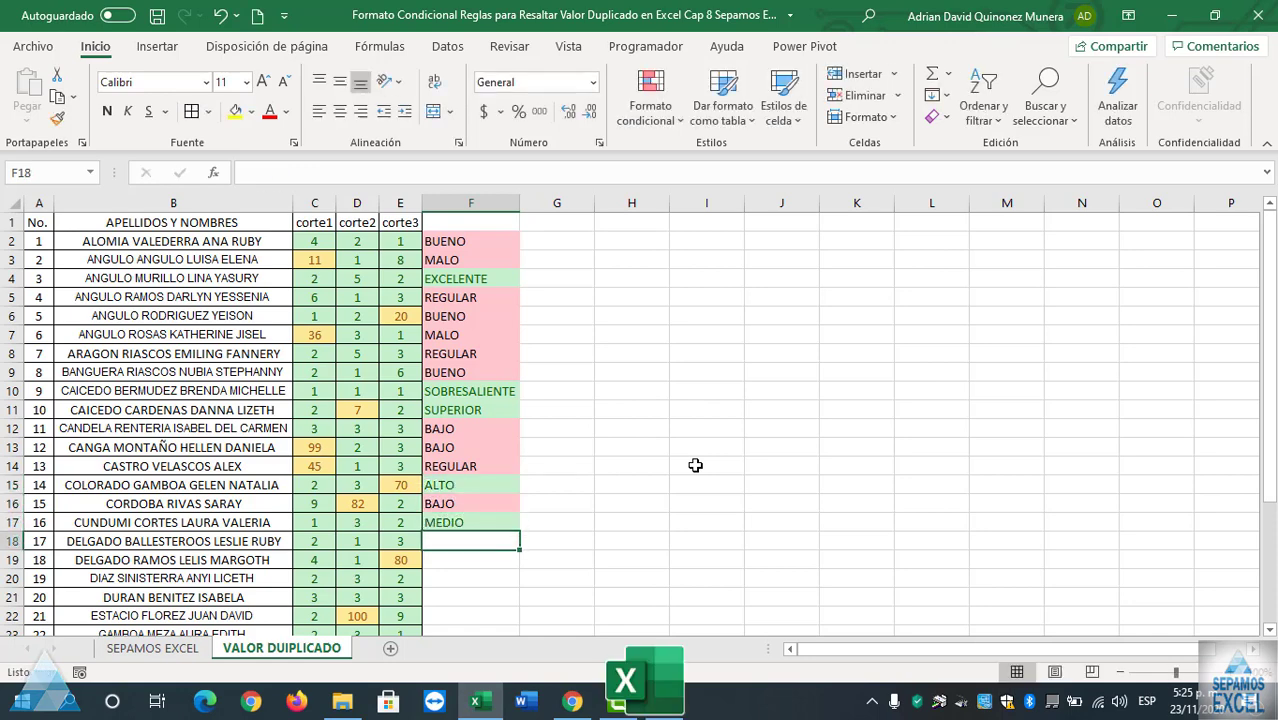
# - Enter PESIMO in F18 and a misspelled PEMISO in F19
pyautogui.scroll(-2, 672, 470)
pyautogui.scroll(2, 672, 470)
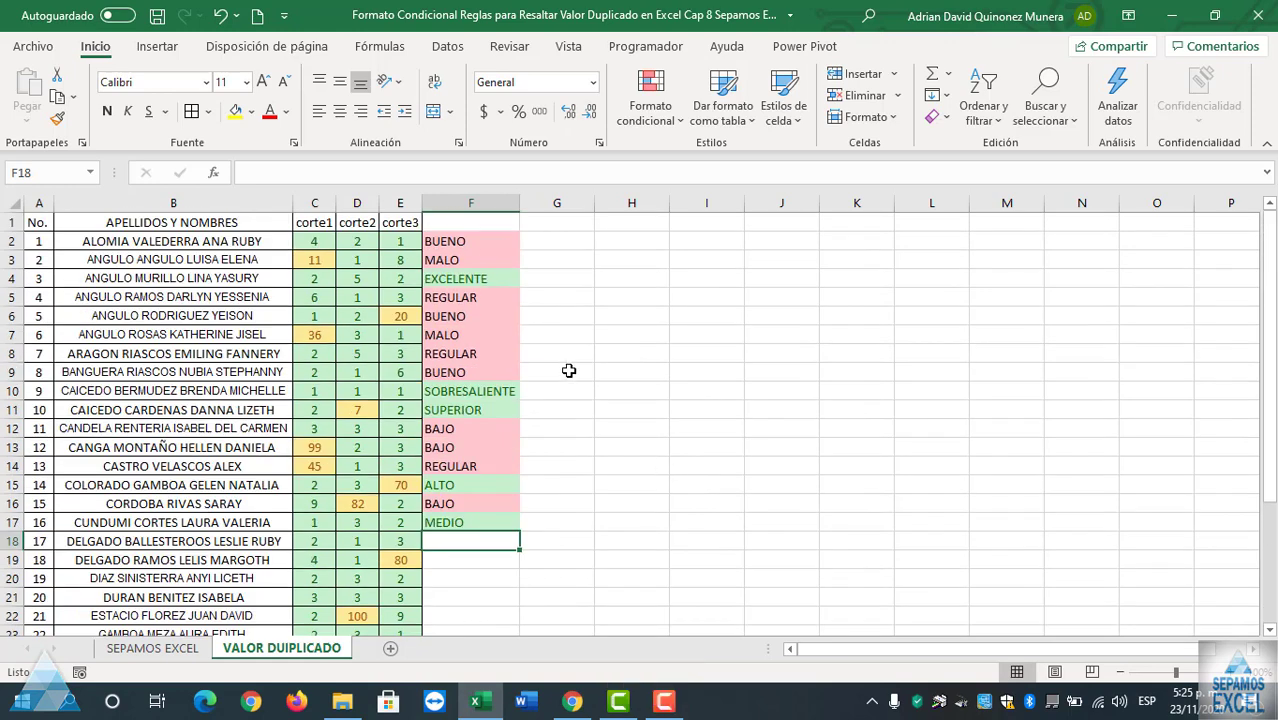
pyautogui.scroll(-2, 555, 355)
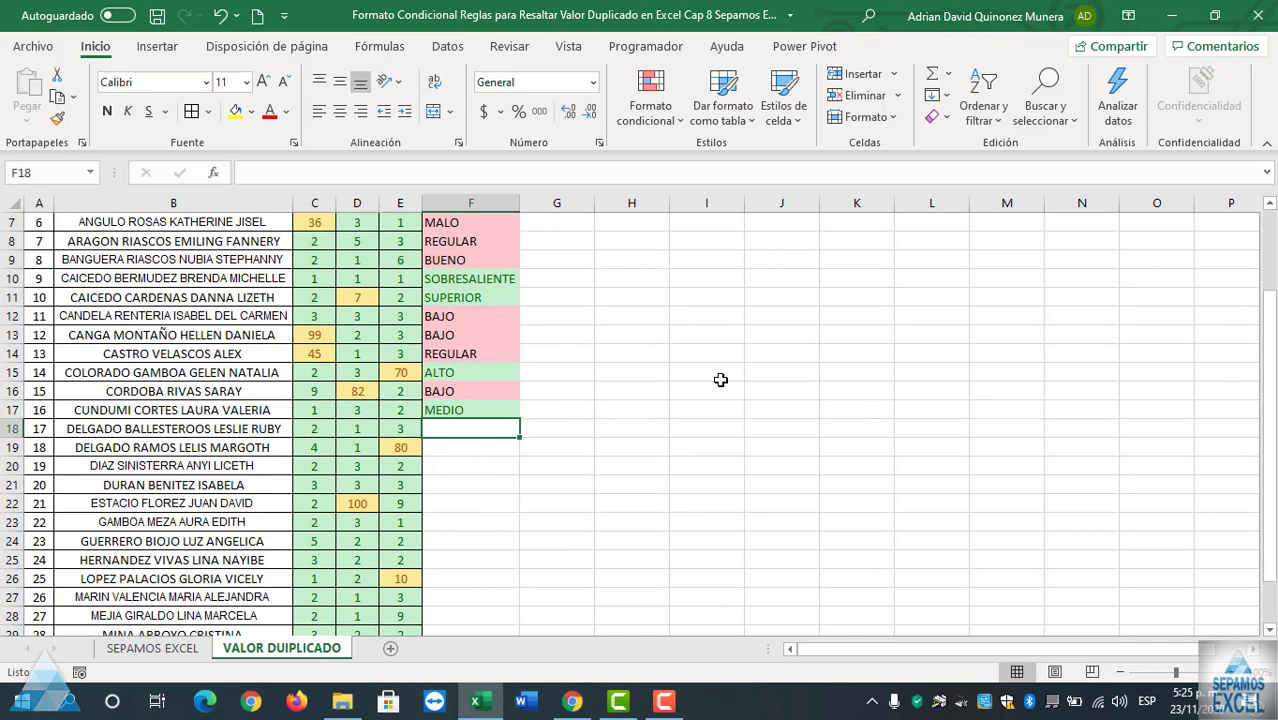
pyautogui.scroll(2, 689, 386)
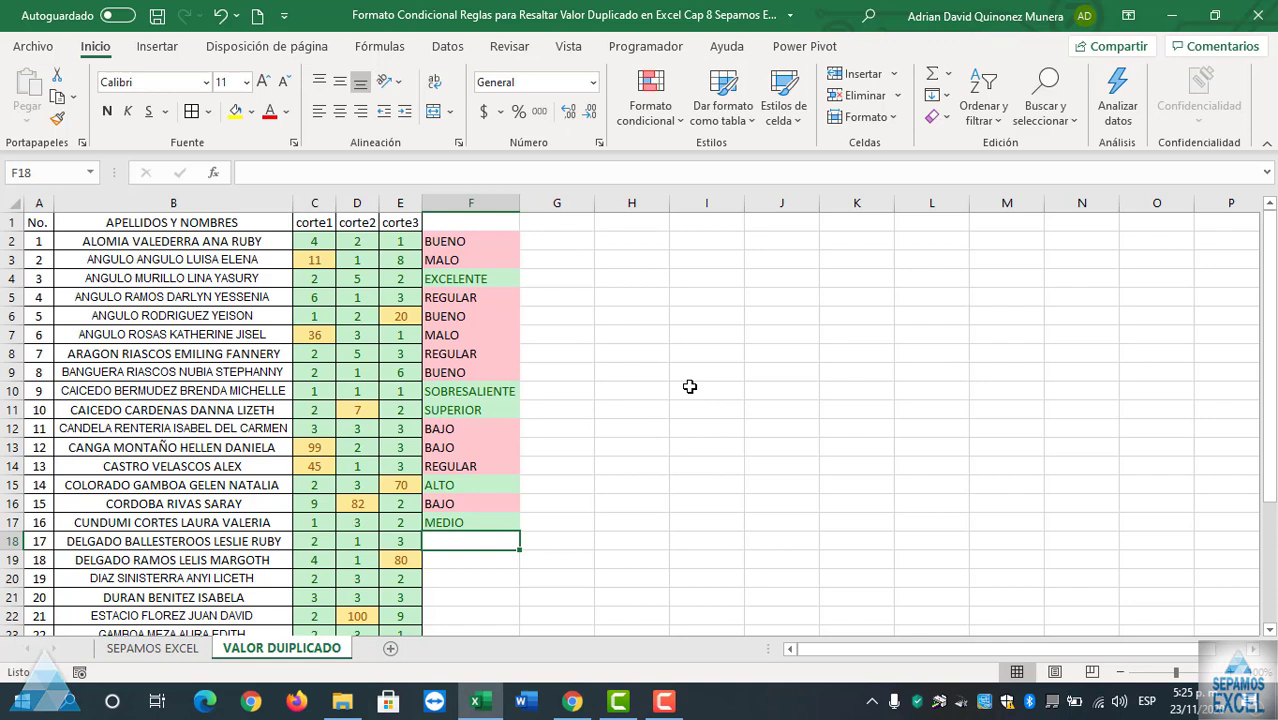
pyautogui.write('AV')
pyautogui.press('BackSpace')
pyautogui.press('BackSpace')
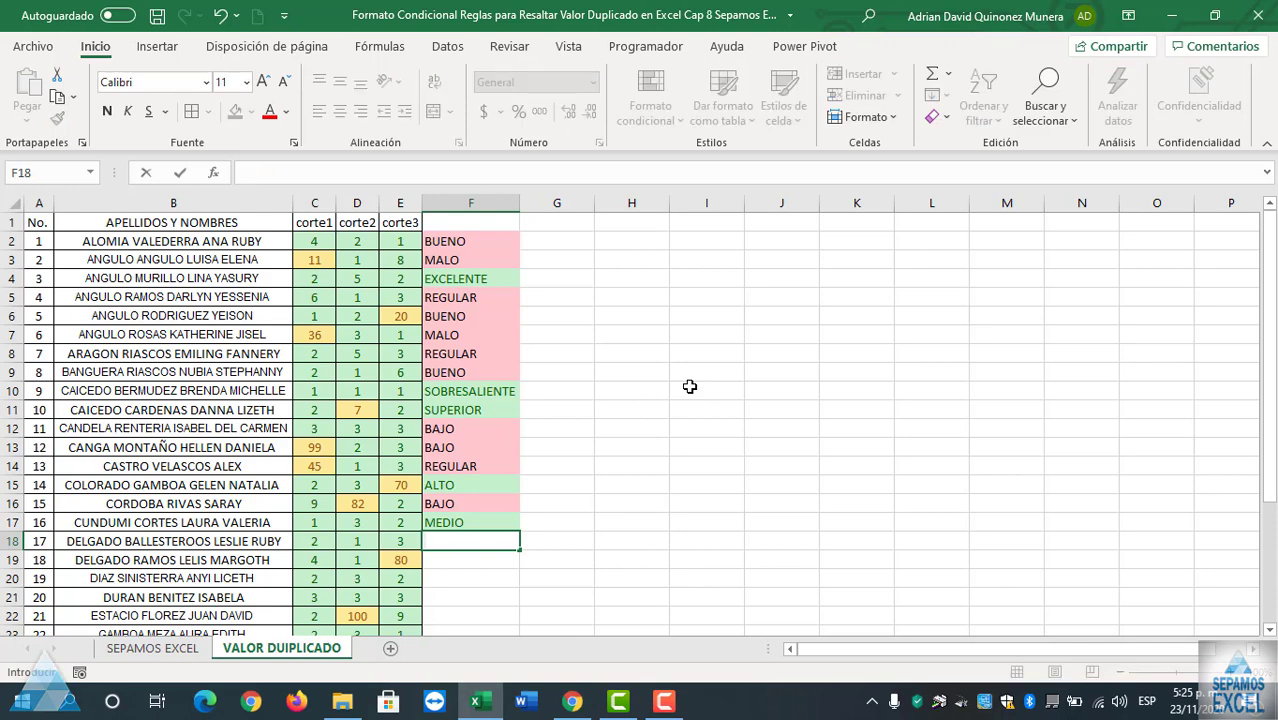
pyautogui.write('PESI')
pyautogui.write('MO')
pyautogui.press('Return')
pyautogui.write('PE')
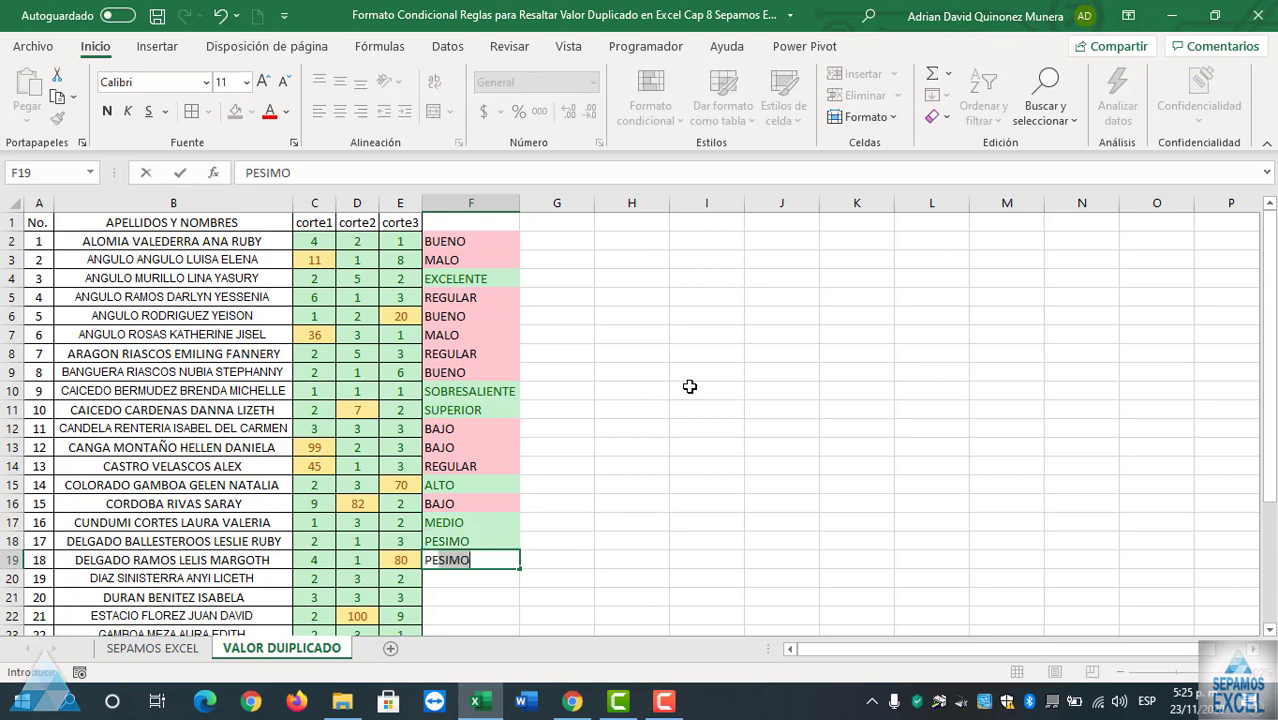
pyautogui.write('MS')
pyautogui.write('ISO')
pyautogui.press('Return')
# - Correct the misspelled rating in F19 to PESIMO
pyautogui.scroll(-2, 684, 390)
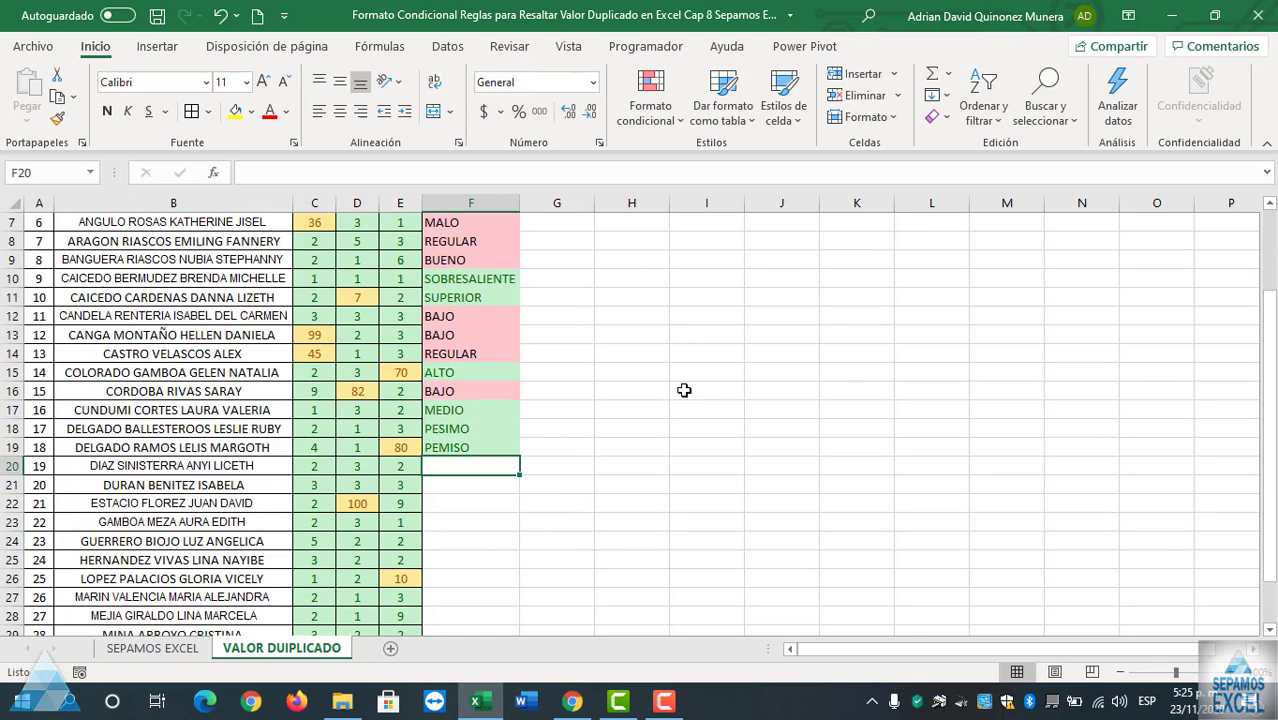
pyautogui.doubleClick(487, 447)
pyautogui.press('BackSpace')
pyautogui.press('BackSpace')
pyautogui.press('BackSpace')
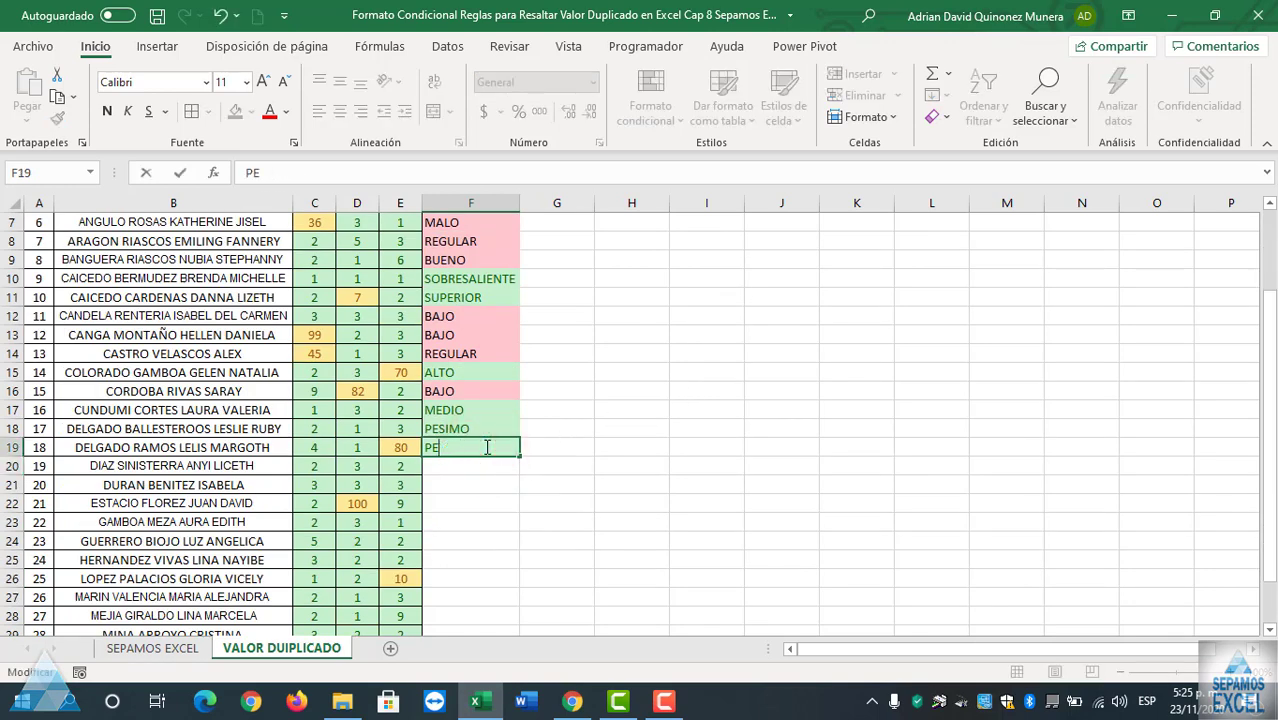
pyautogui.write('SIMO')
pyautogui.press('Return')
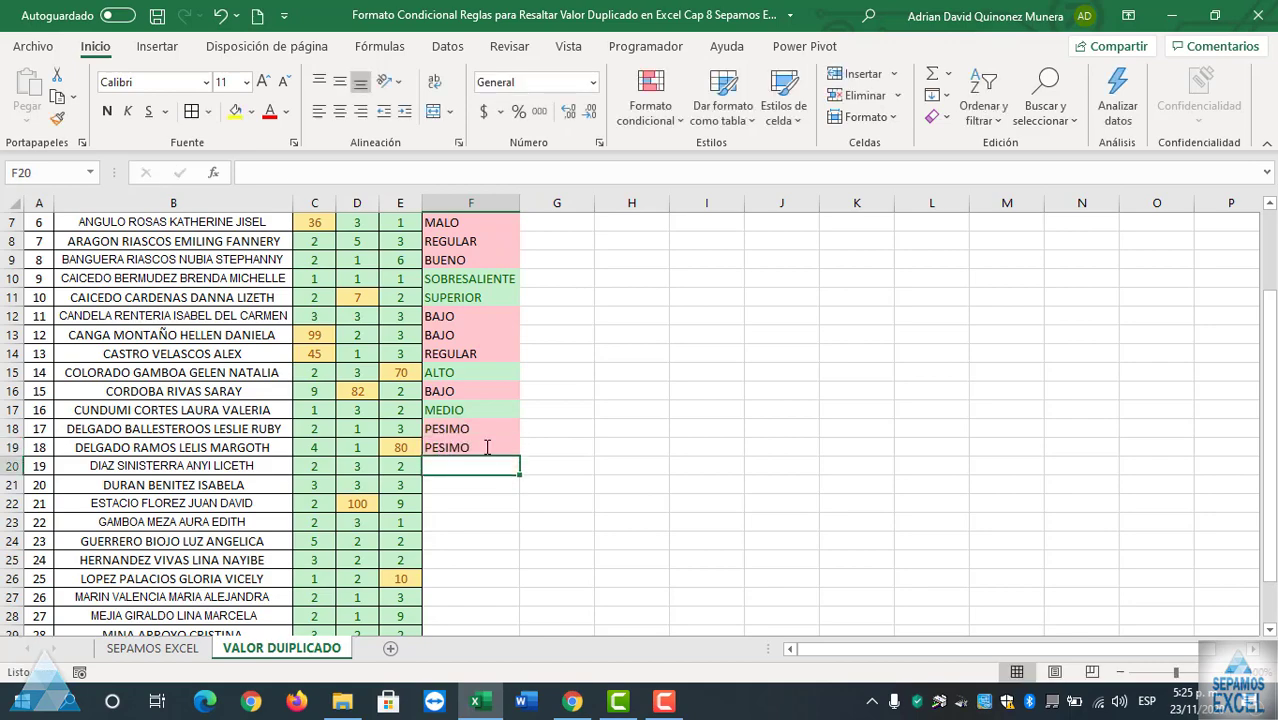
# - Add a repeated ALTO rating in F20
pyautogui.scroll(-3, 527, 453)
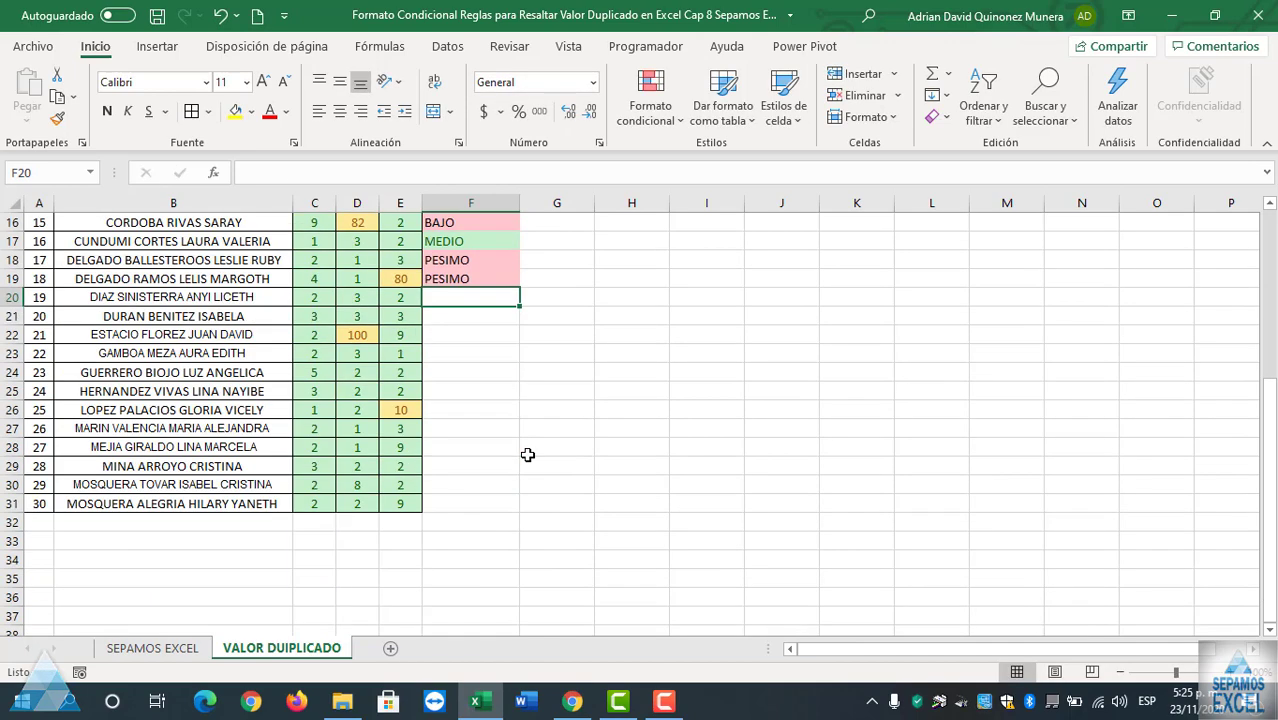
pyautogui.scroll(4, 530, 452)
pyautogui.scroll(1, 543, 450)
pyautogui.scroll(-2, 543, 449)
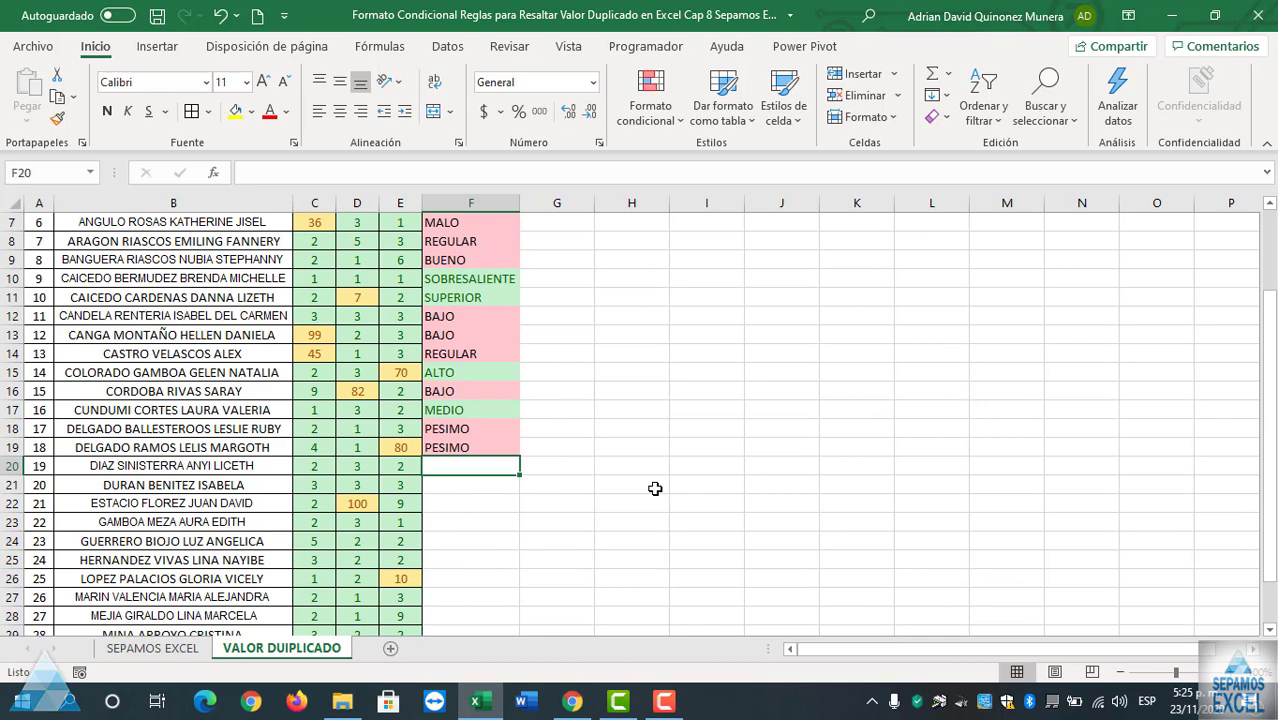
pyautogui.write('ALTO')
pyautogui.press('Return')
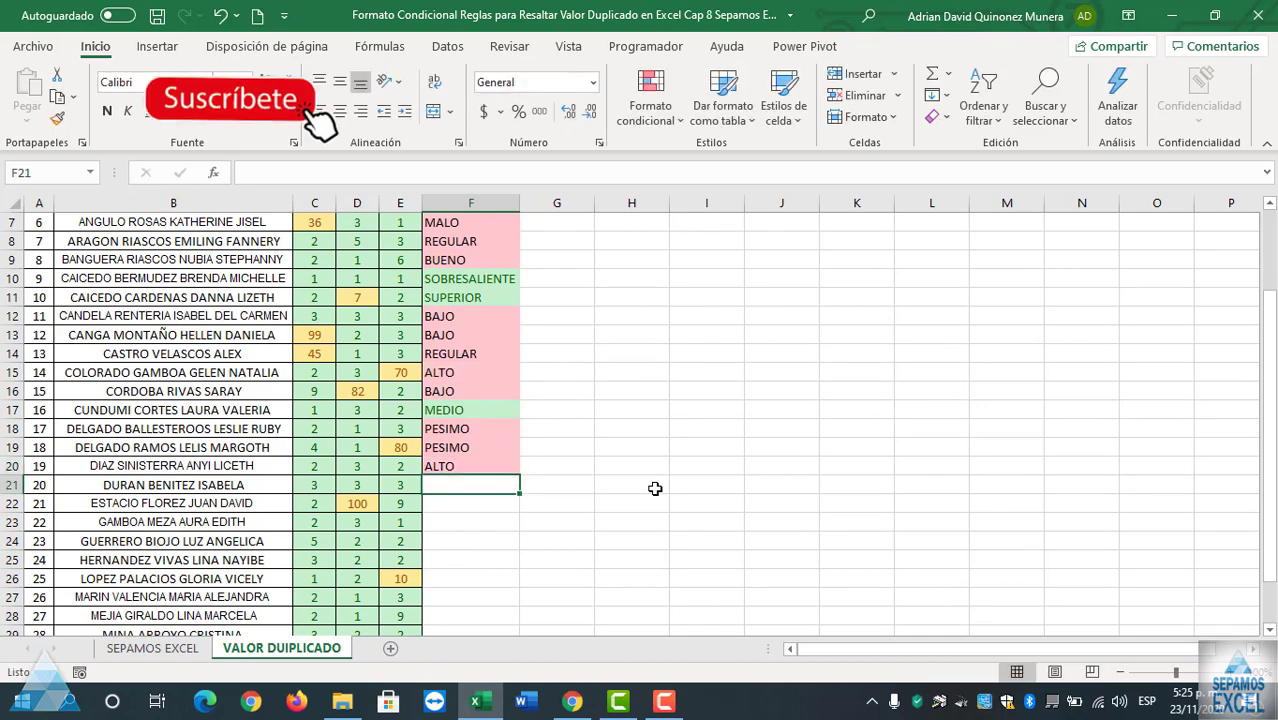
# - Add the unique rating SUPERALTO in F21
pyautogui.scroll(2, 655, 488)
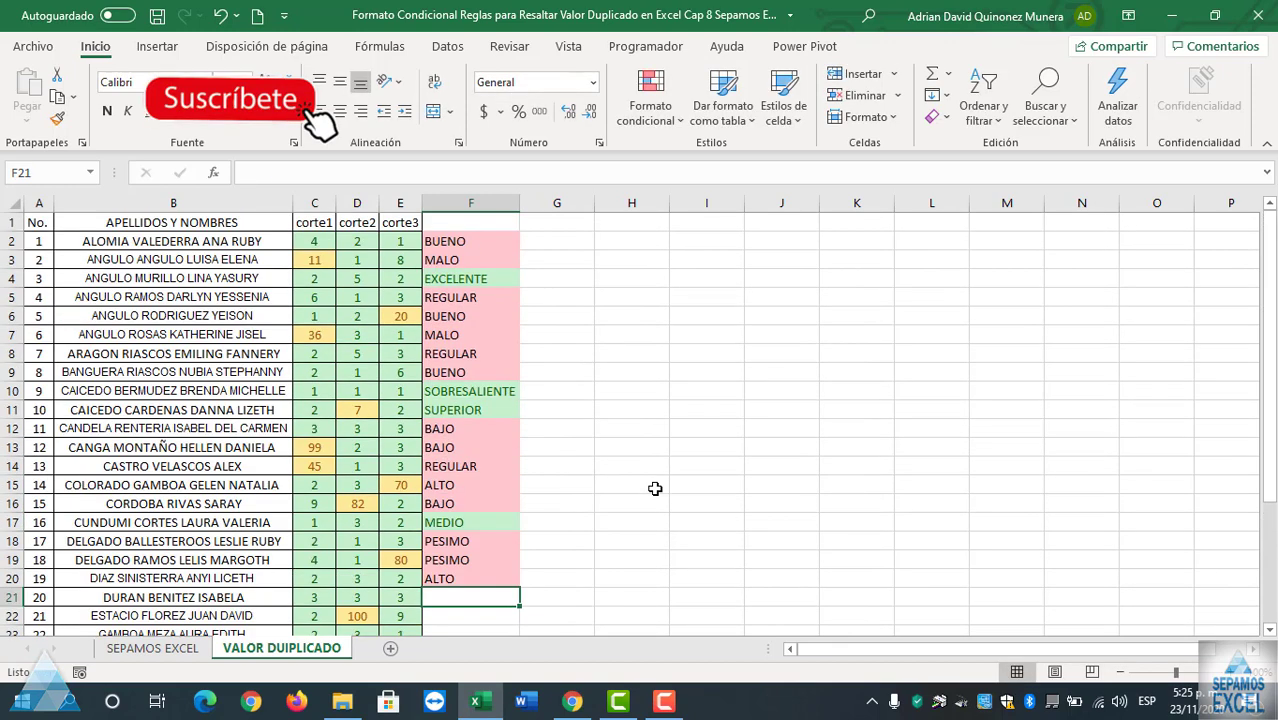
pyautogui.scroll(-1, 587, 421)
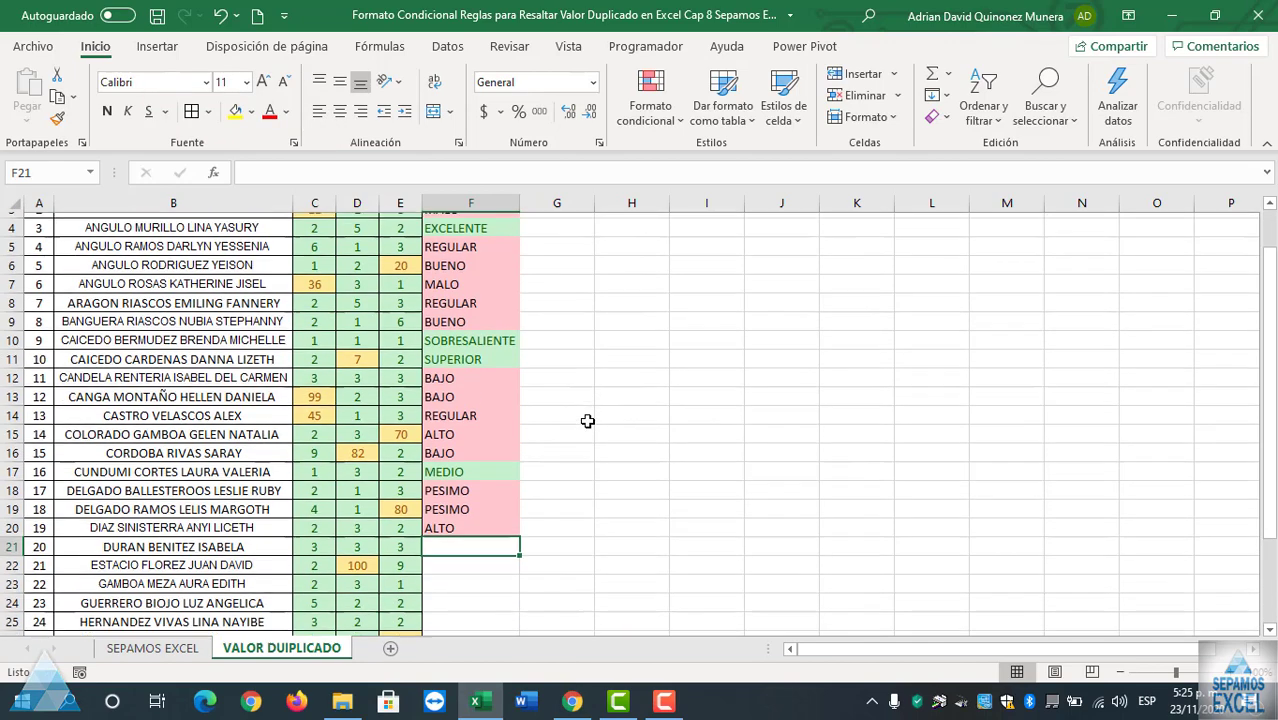
pyautogui.scroll(1, 587, 421)
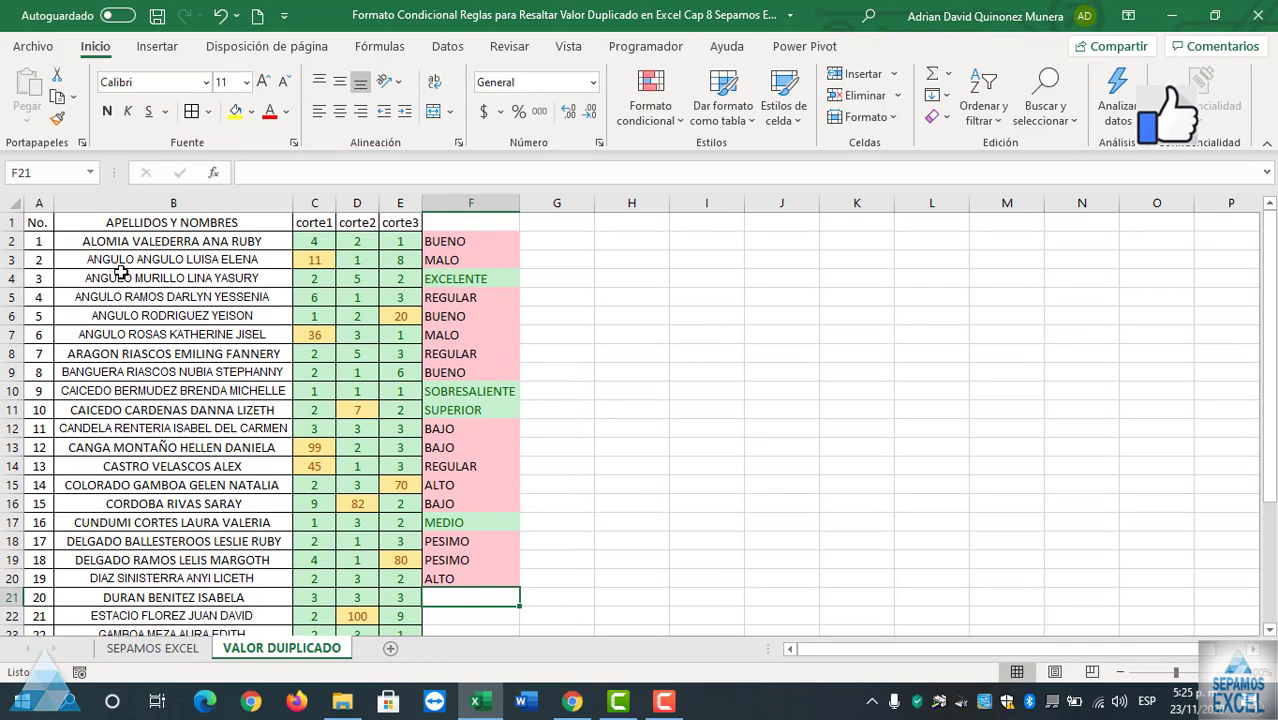
pyautogui.scroll(-3, 391, 278)
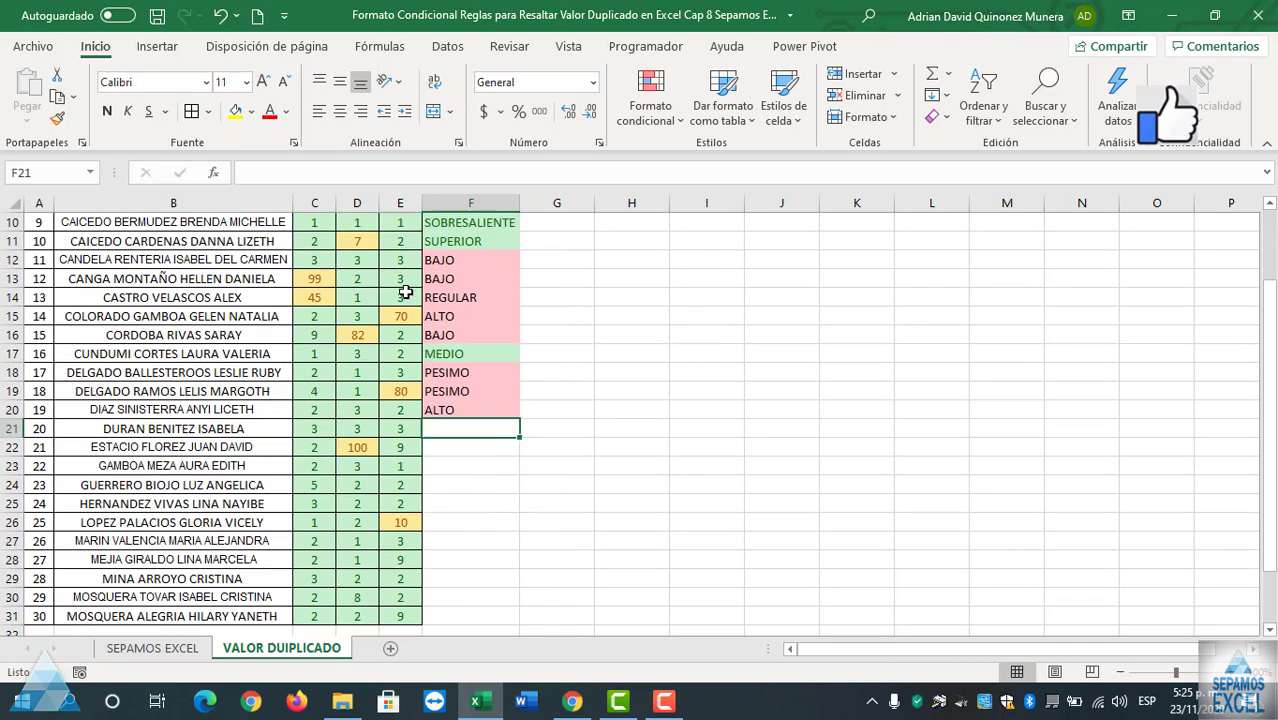
pyautogui.scroll(-1, 453, 344)
pyautogui.scroll(4, 457, 350)
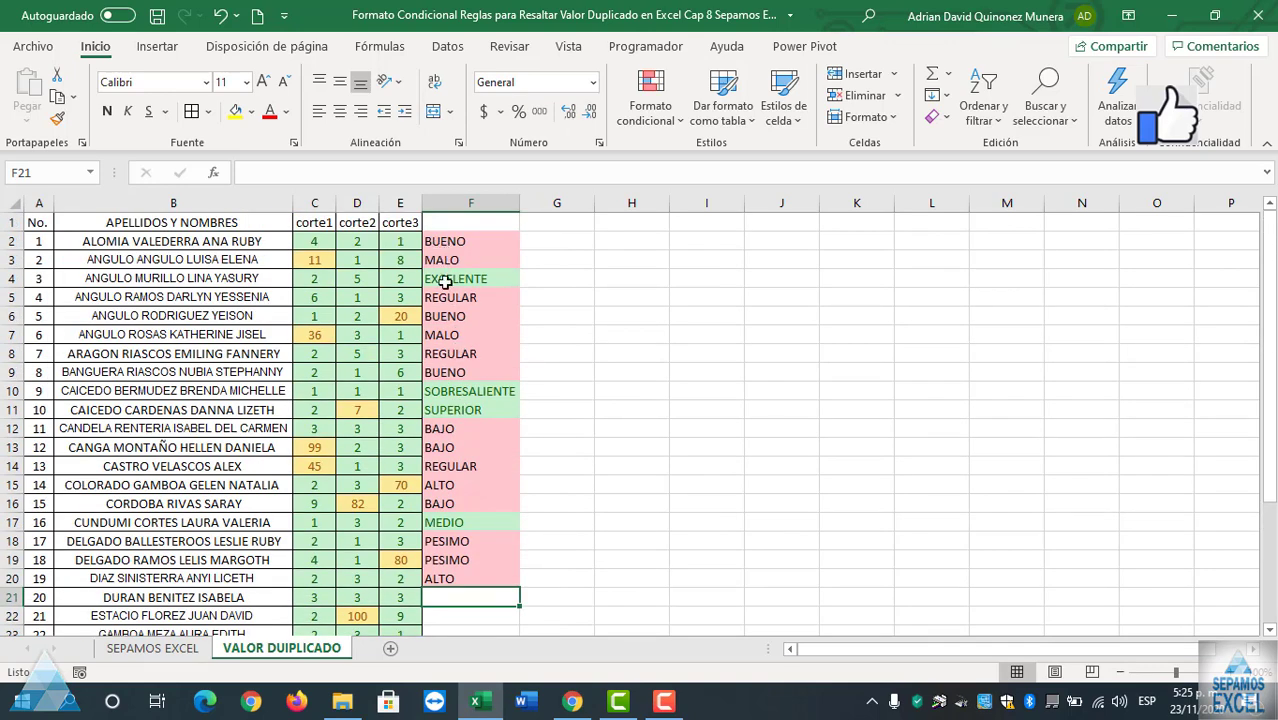
pyautogui.scroll(-4, 472, 382)
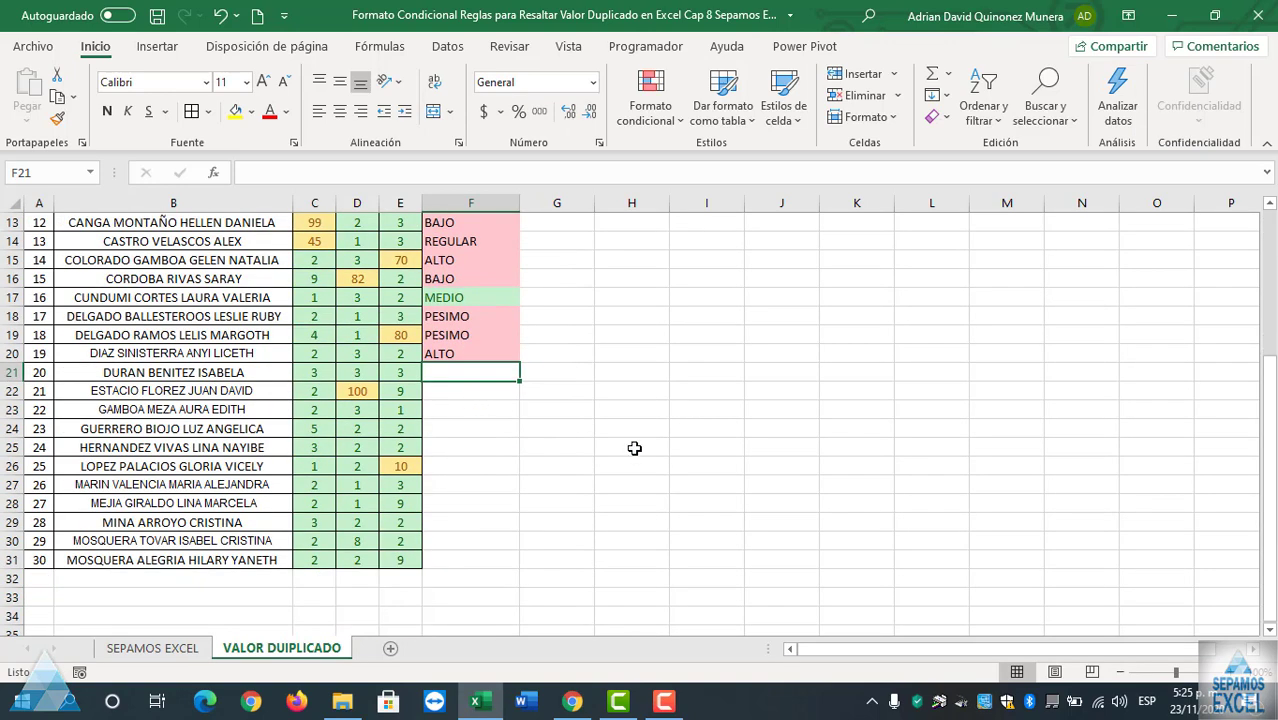
pyautogui.scroll(1, 658, 448)
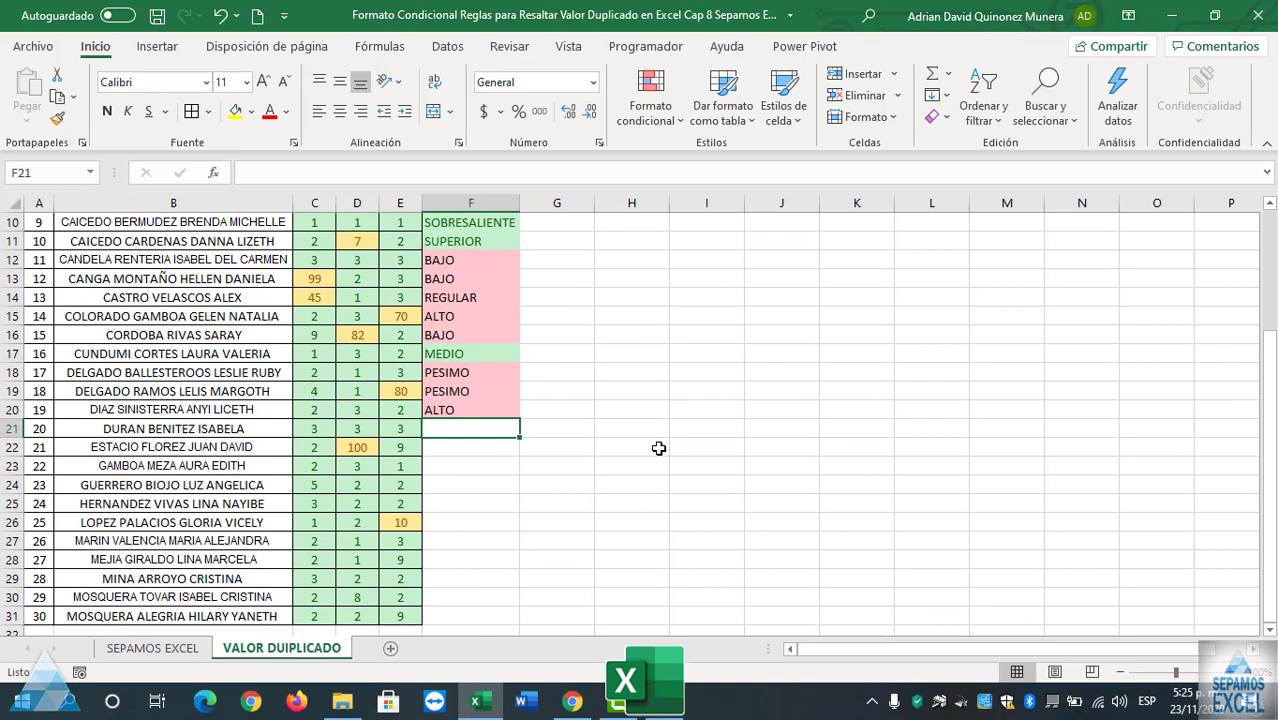
pyautogui.write('SU')
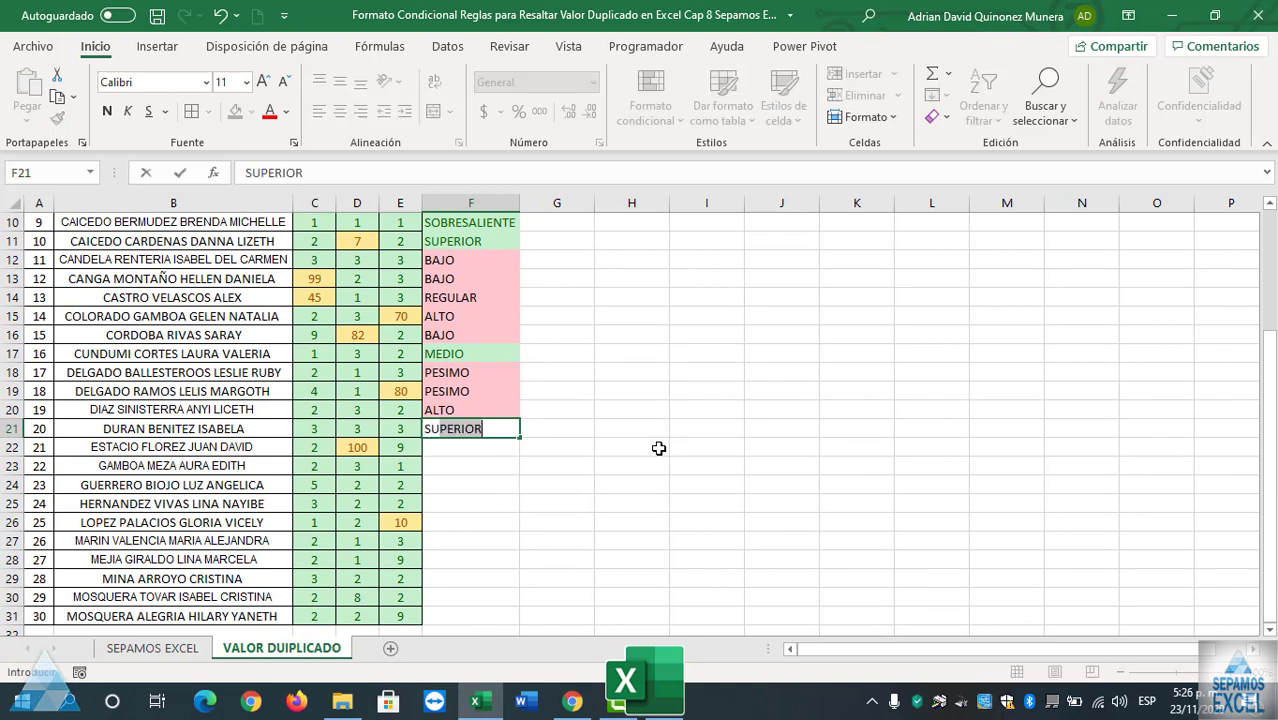
pyautogui.write('OERA')
pyautogui.press('BackSpace')
pyautogui.press('BackSpace')
pyautogui.press('BackSpace')
pyautogui.write('PER')
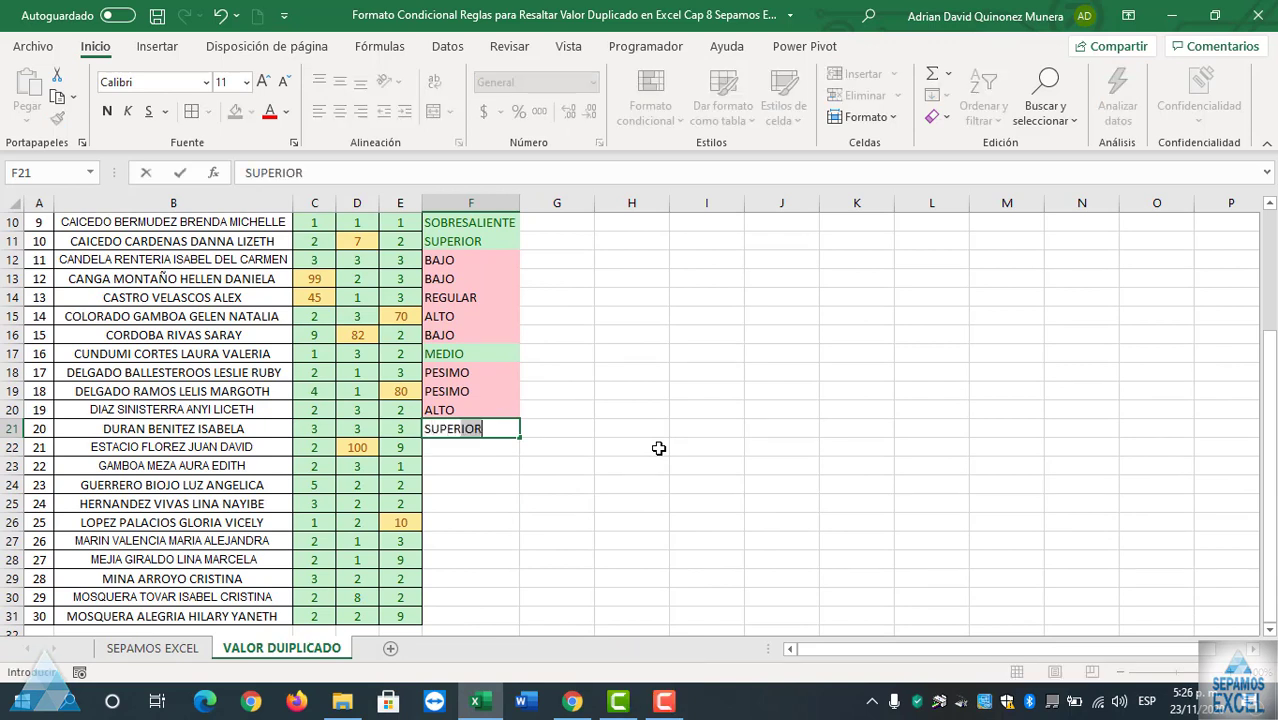
pyautogui.write('AOTL')
pyautogui.press('BackSpace')
pyautogui.write('LTO')
pyautogui.press('Return')
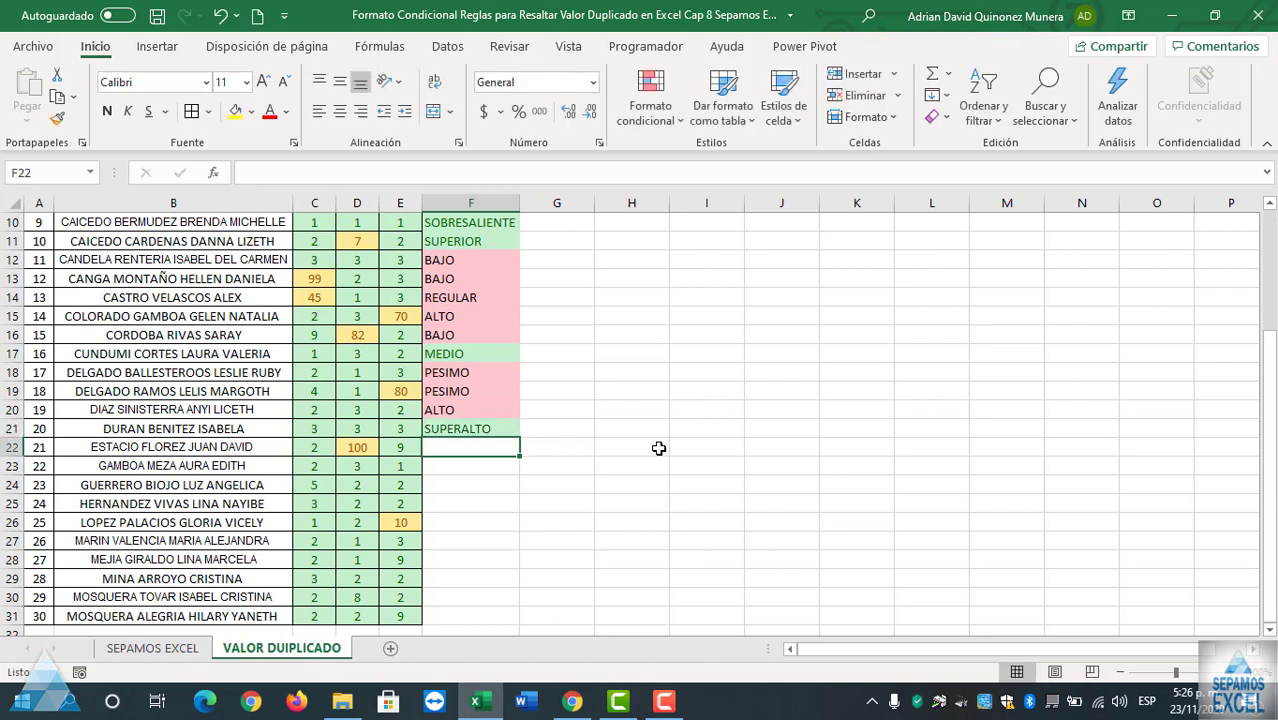
pyautogui.scroll(2, 659, 448)
pyautogui.scroll(1, 659, 448)
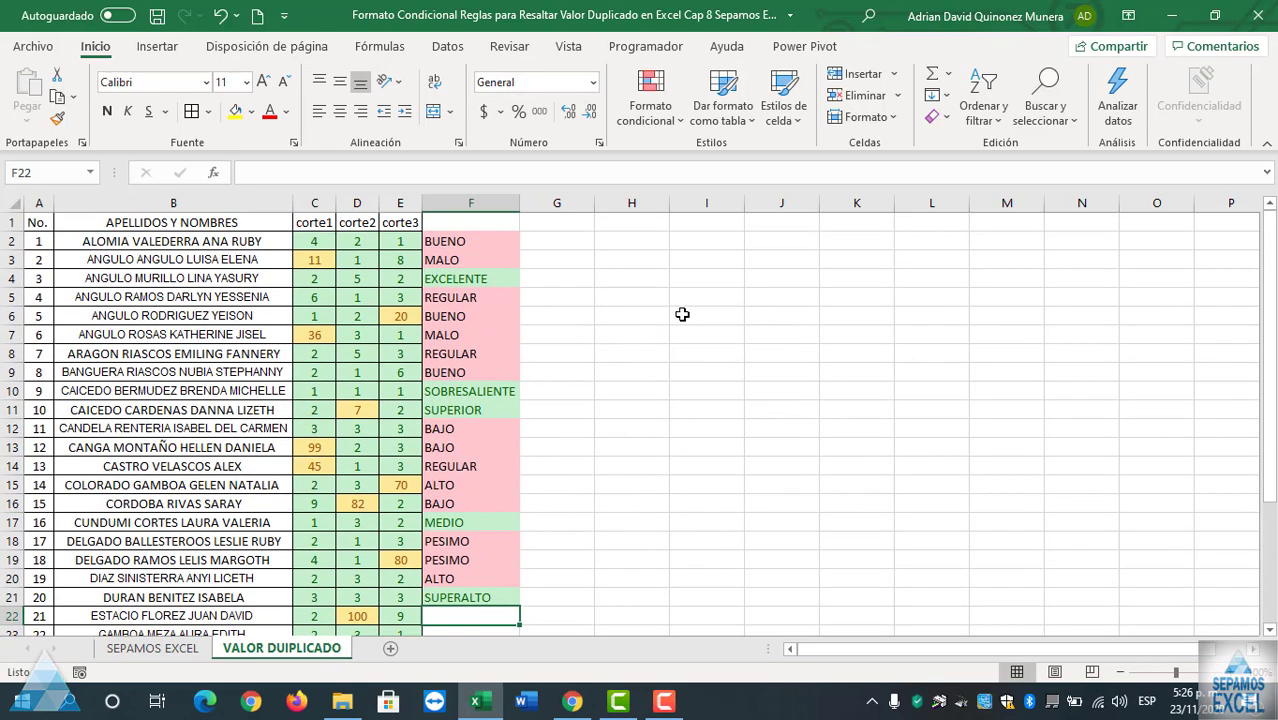
# - Show the Formato condicional highlight-cell rules, including Valores duplicados
pyautogui.click(650, 113)
pyautogui.moveTo(733, 158)
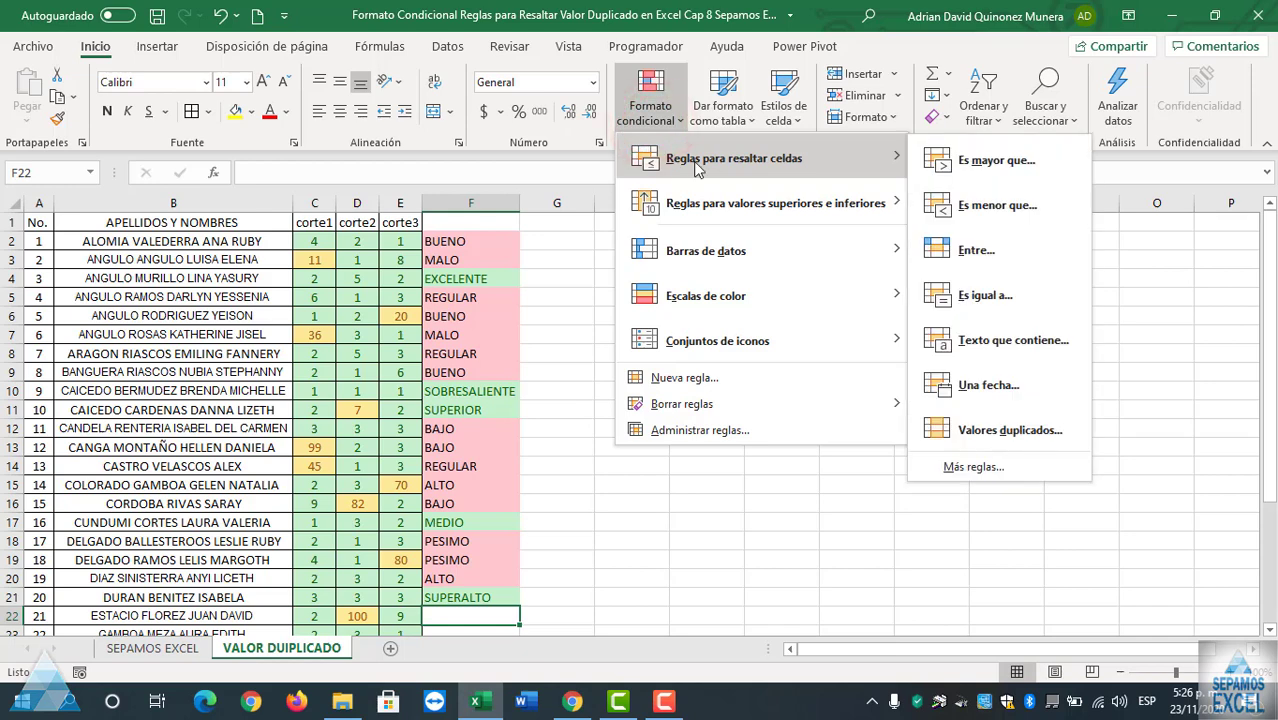